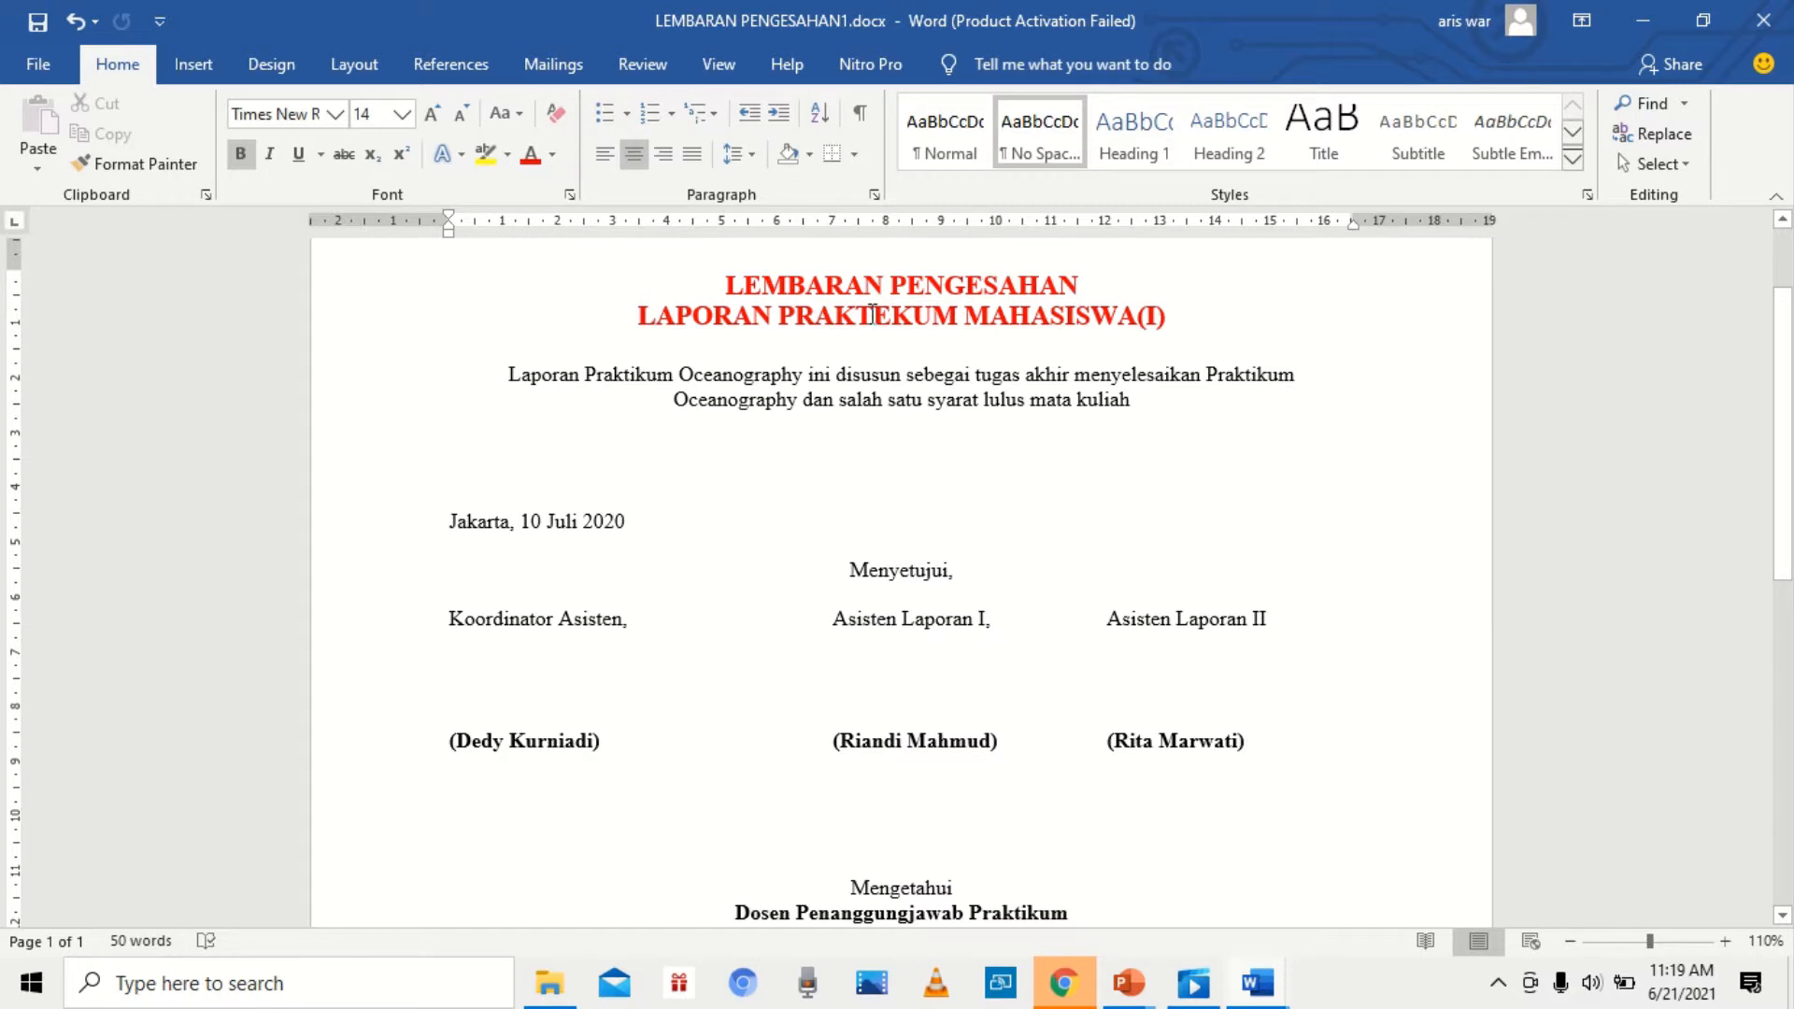
Step: Correct "PRAKTEKUM" to "PRAKTIKUM" in the red title of LEMBARAN PENGESAHAN1.docx
{"action": "left_click_drag", "start_coordinate": [878, 315], "coordinate": [894, 315]}
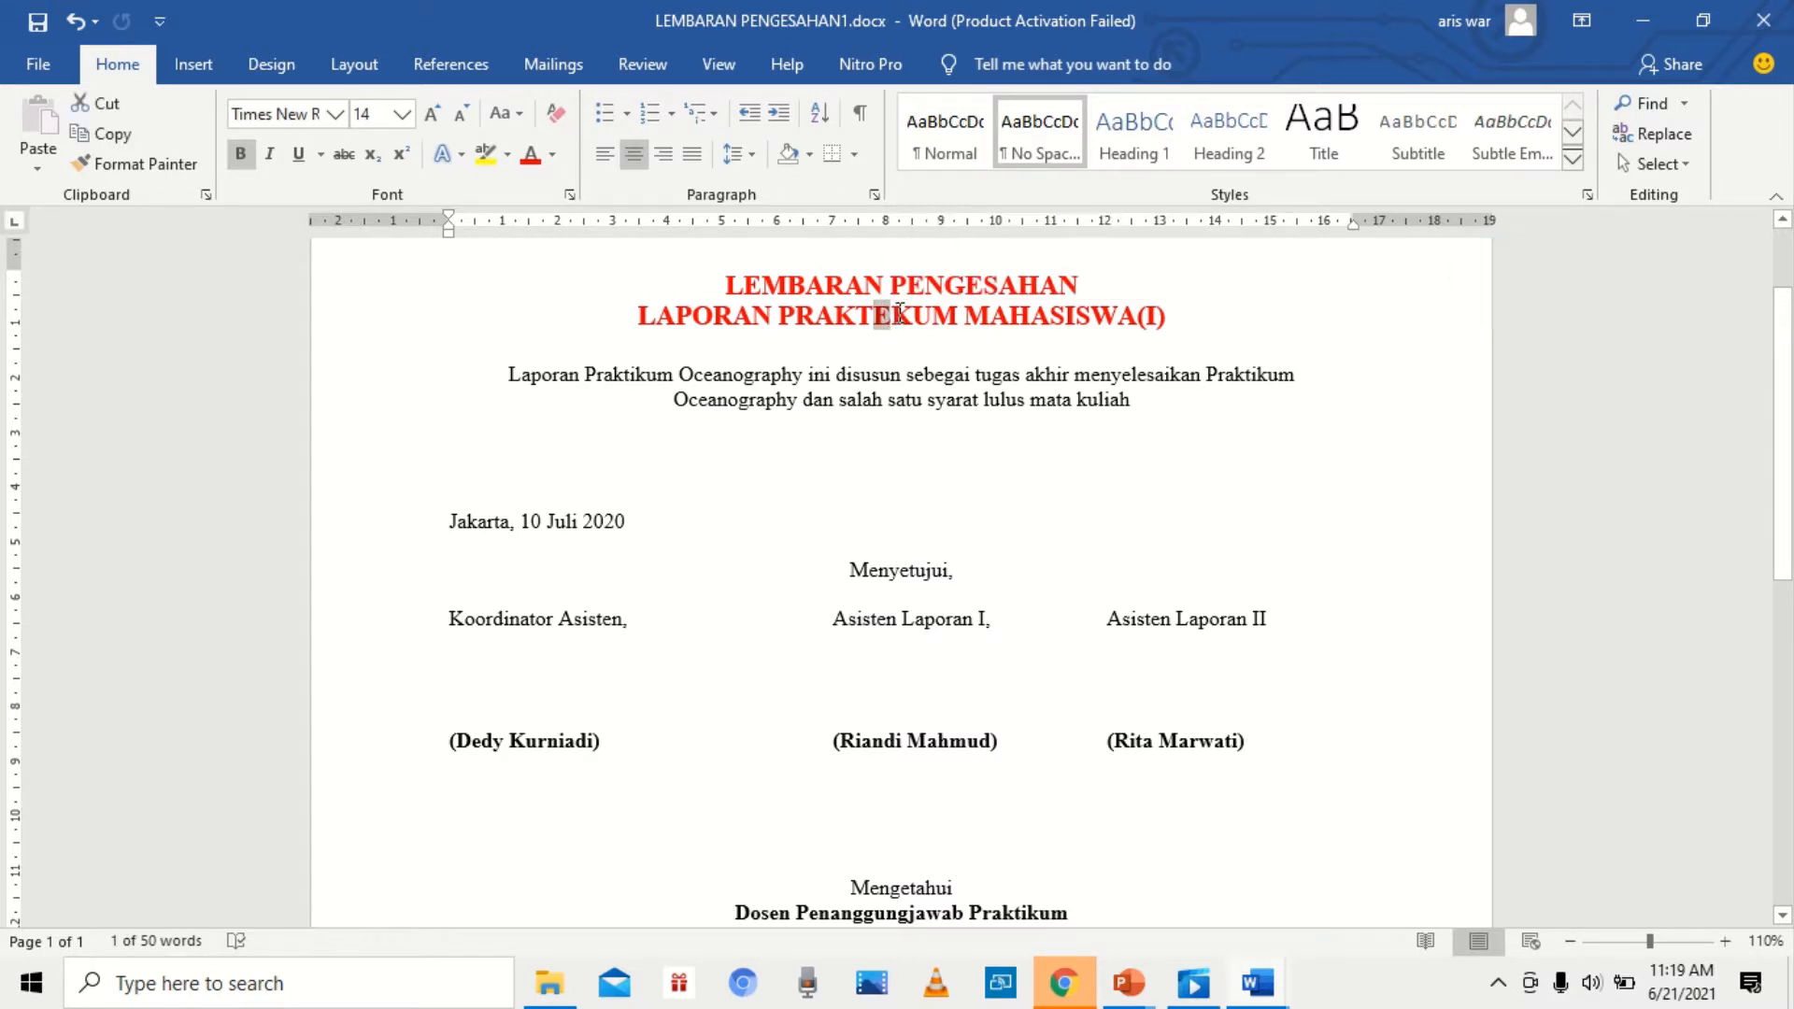
{"action": "type", "text": "I"}
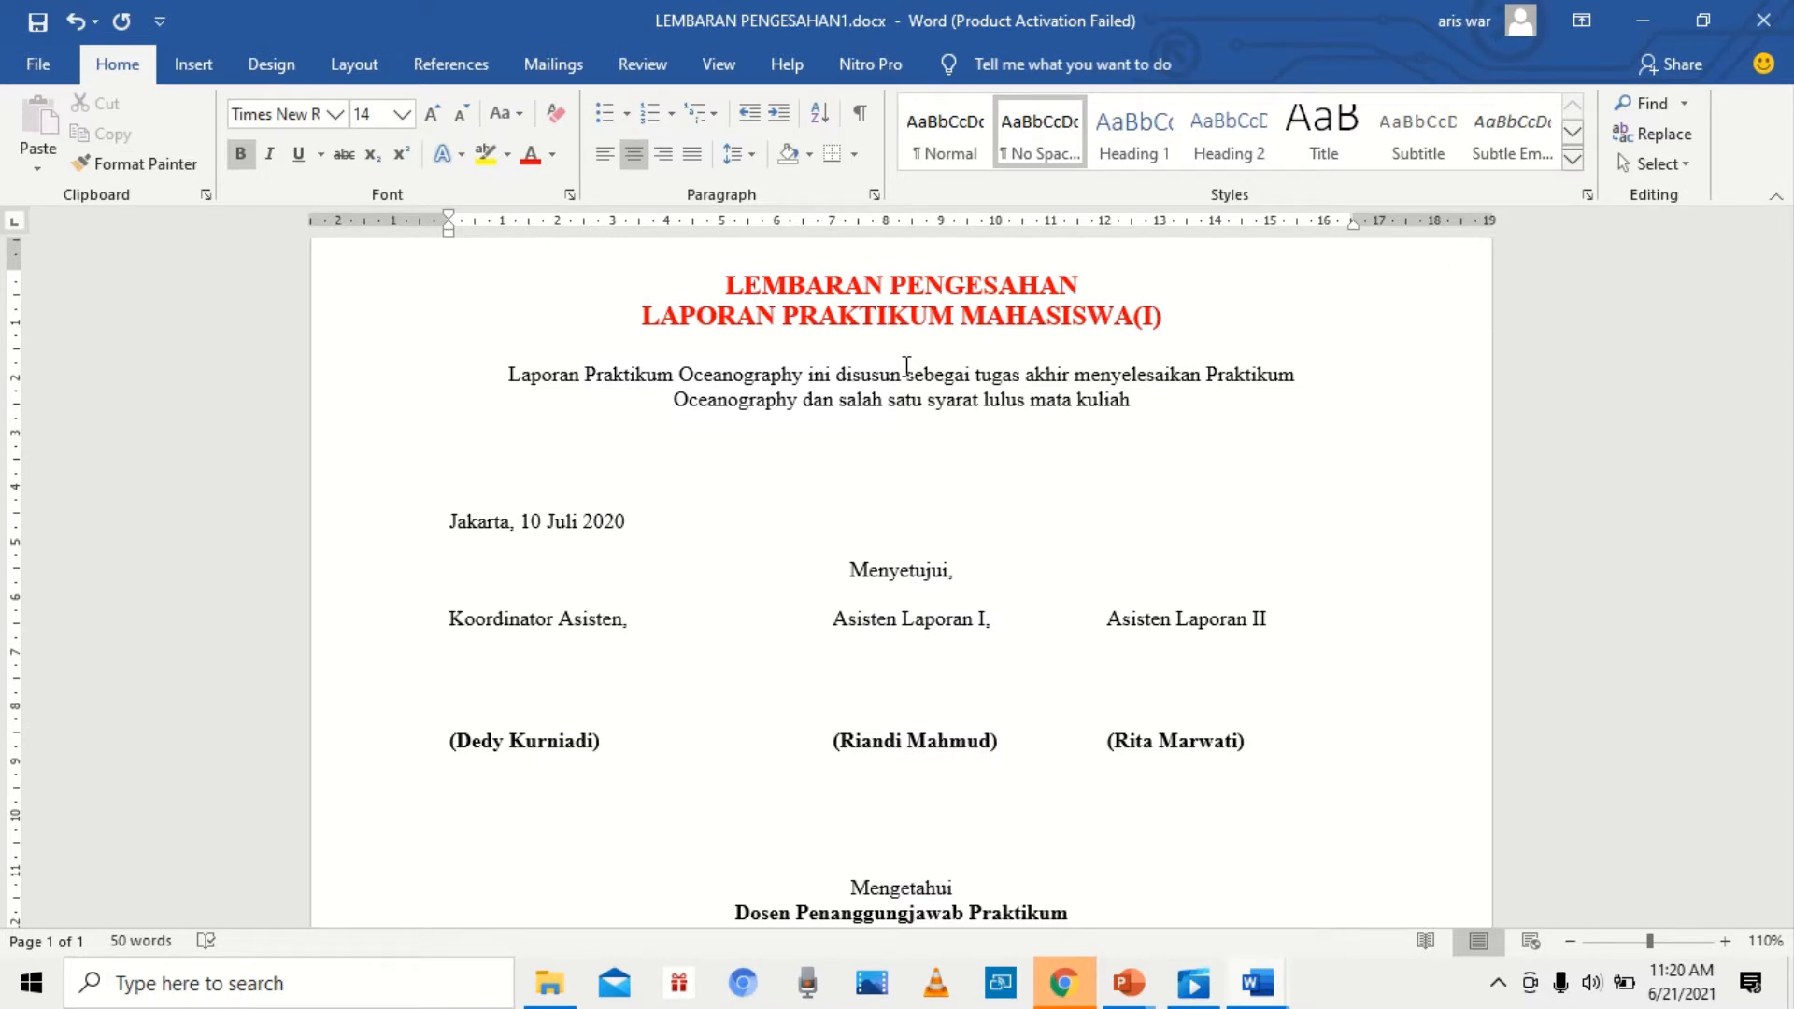
Step: Examine the layout of the formatted approval sheet, from the red title down to the signature blocks
{"action": "scroll", "coordinate": [906, 365], "scroll_direction": "up", "scroll_amount": 3}
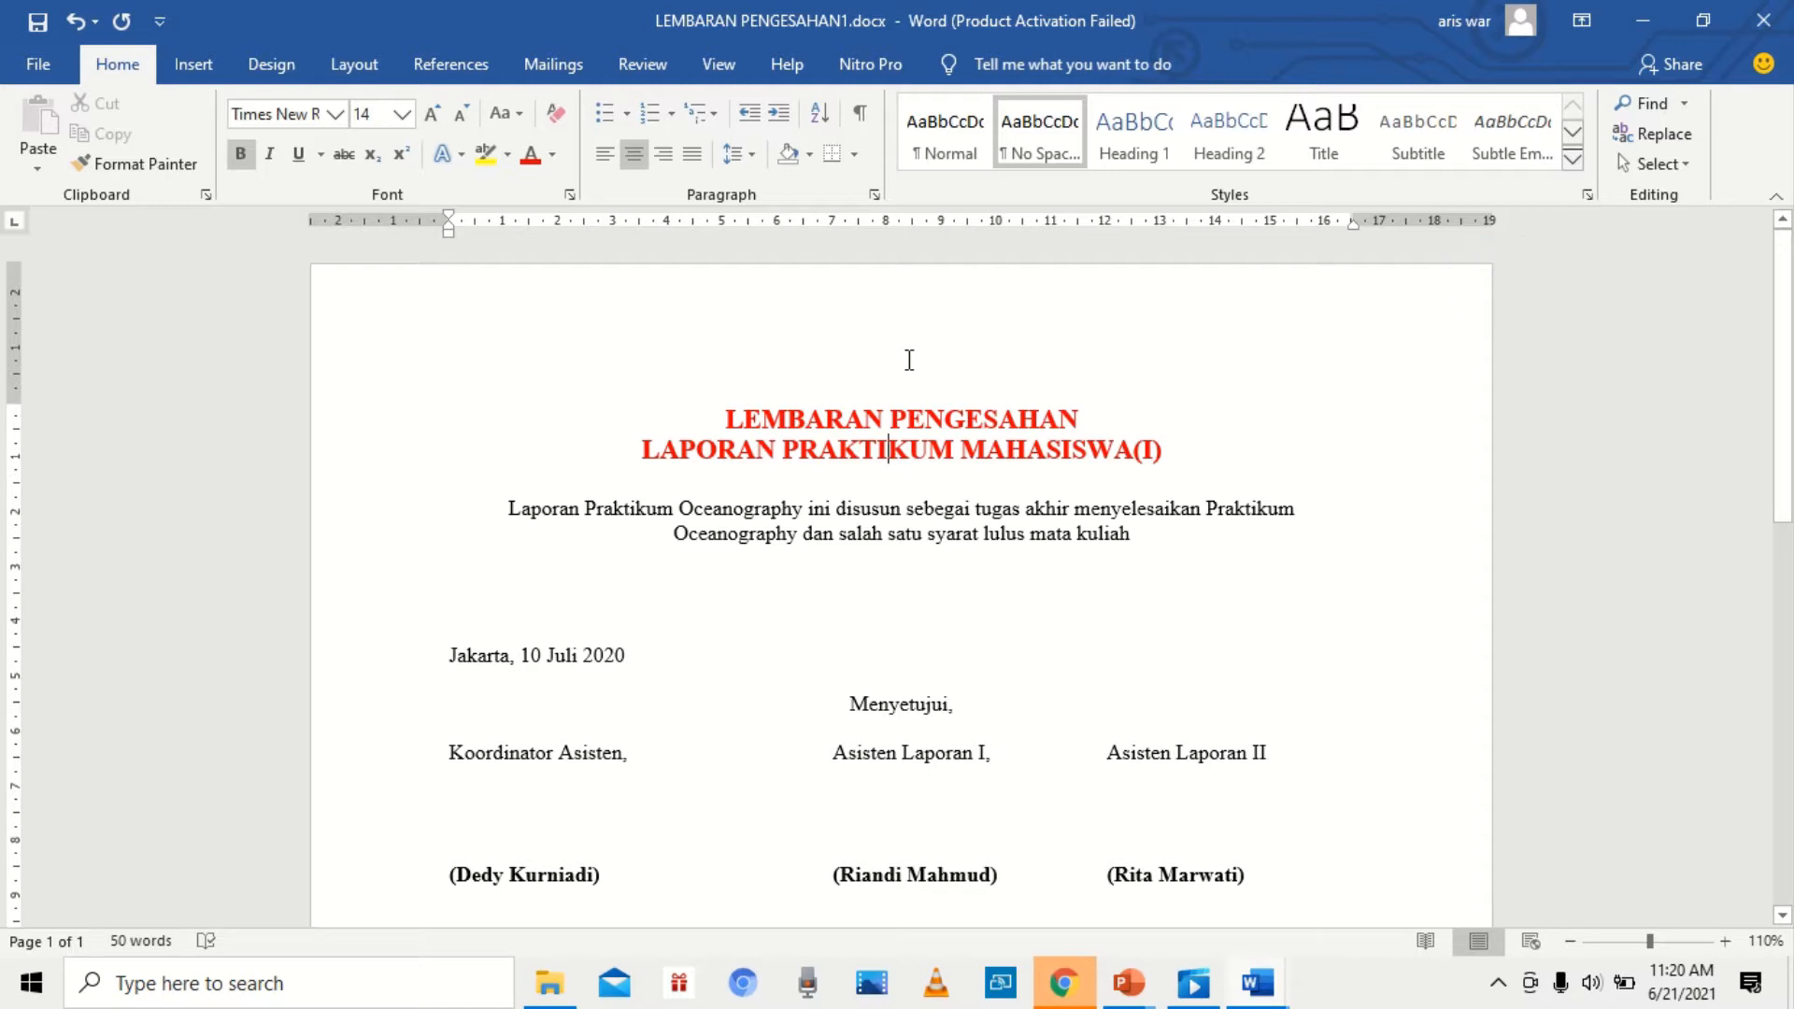
{"action": "scroll", "coordinate": [908, 359], "scroll_direction": "up", "scroll_amount": 5, "text": "ctrl"}
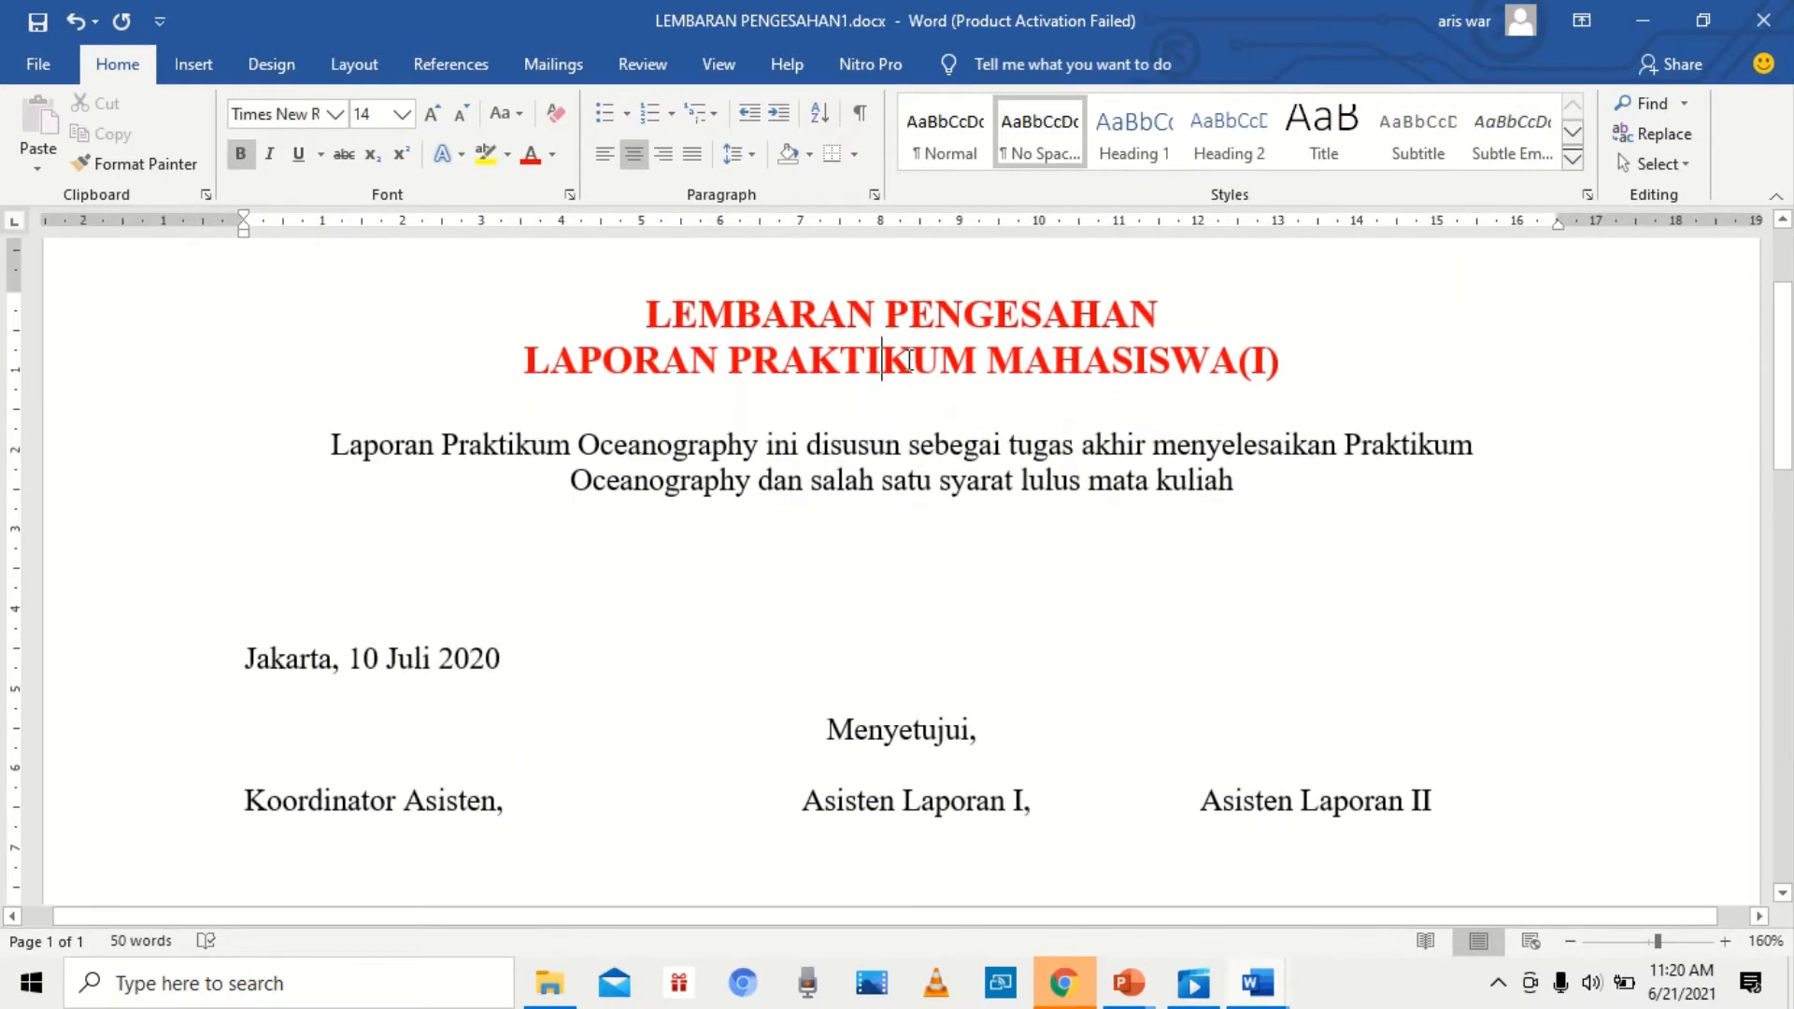
{"action": "scroll", "coordinate": [909, 360], "scroll_direction": "down", "scroll_amount": 3}
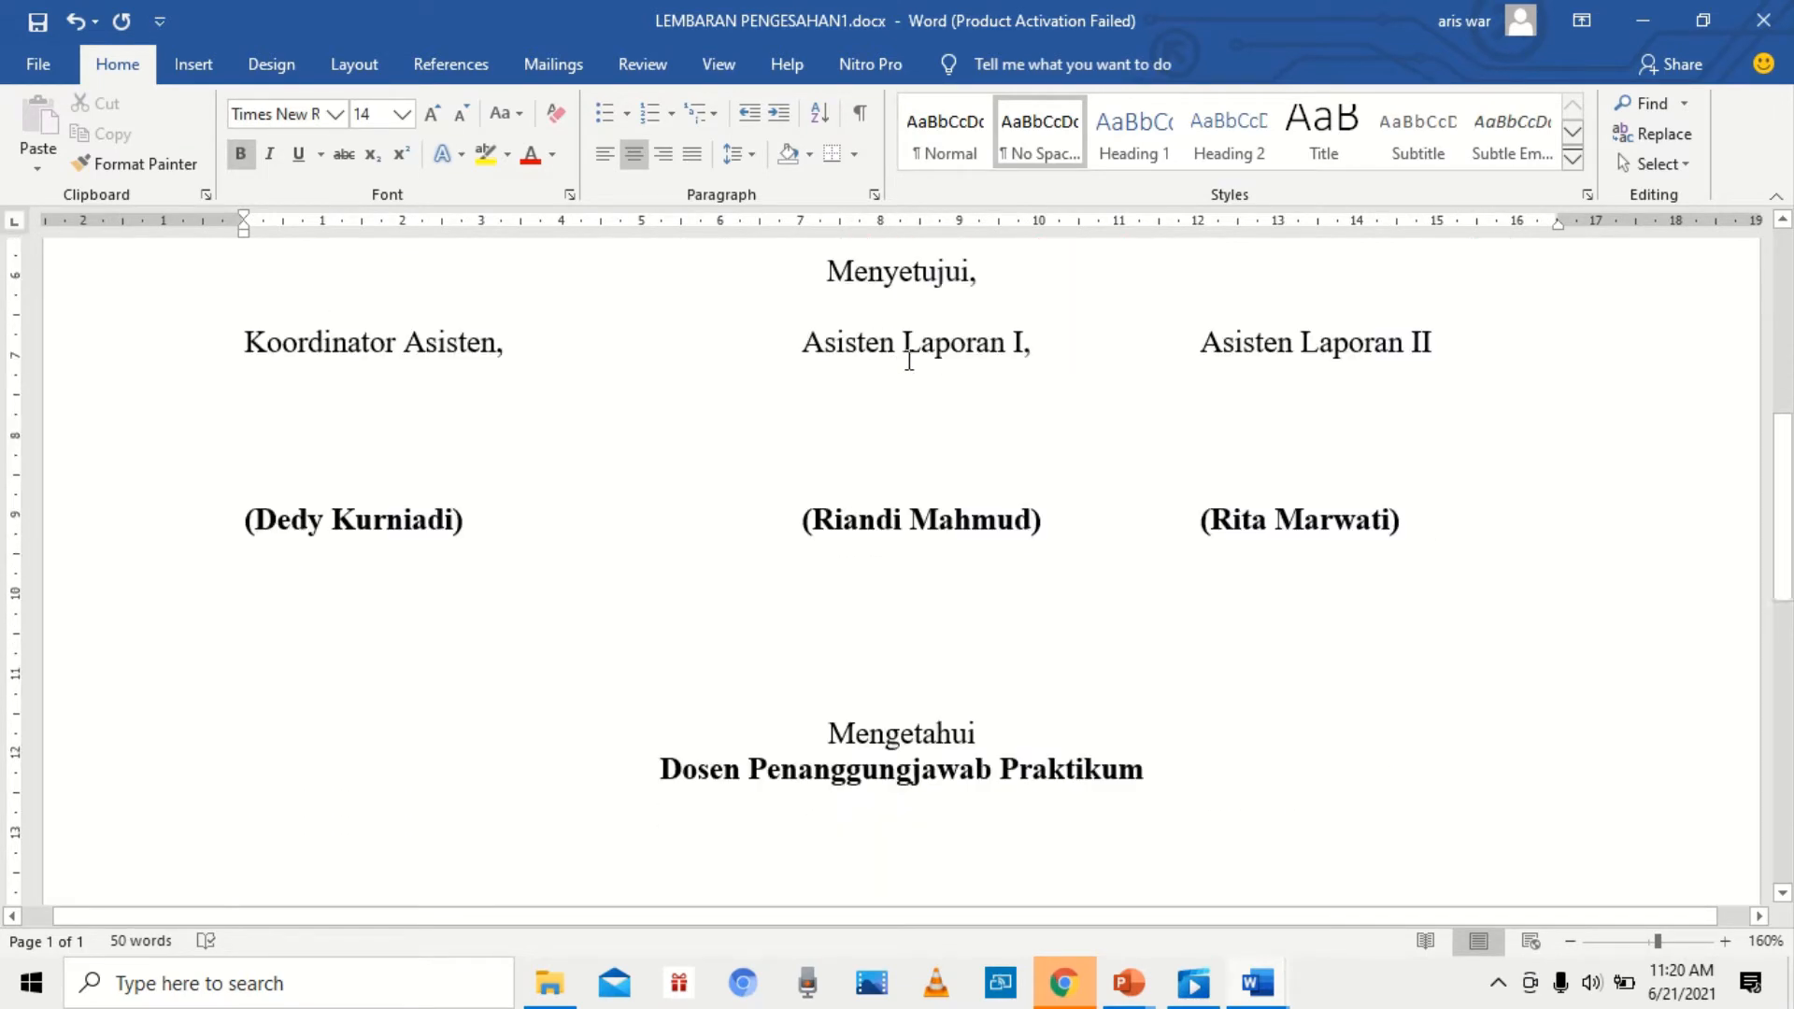
{"action": "scroll", "coordinate": [909, 360], "scroll_direction": "down", "scroll_amount": 4, "text": "ctrl"}
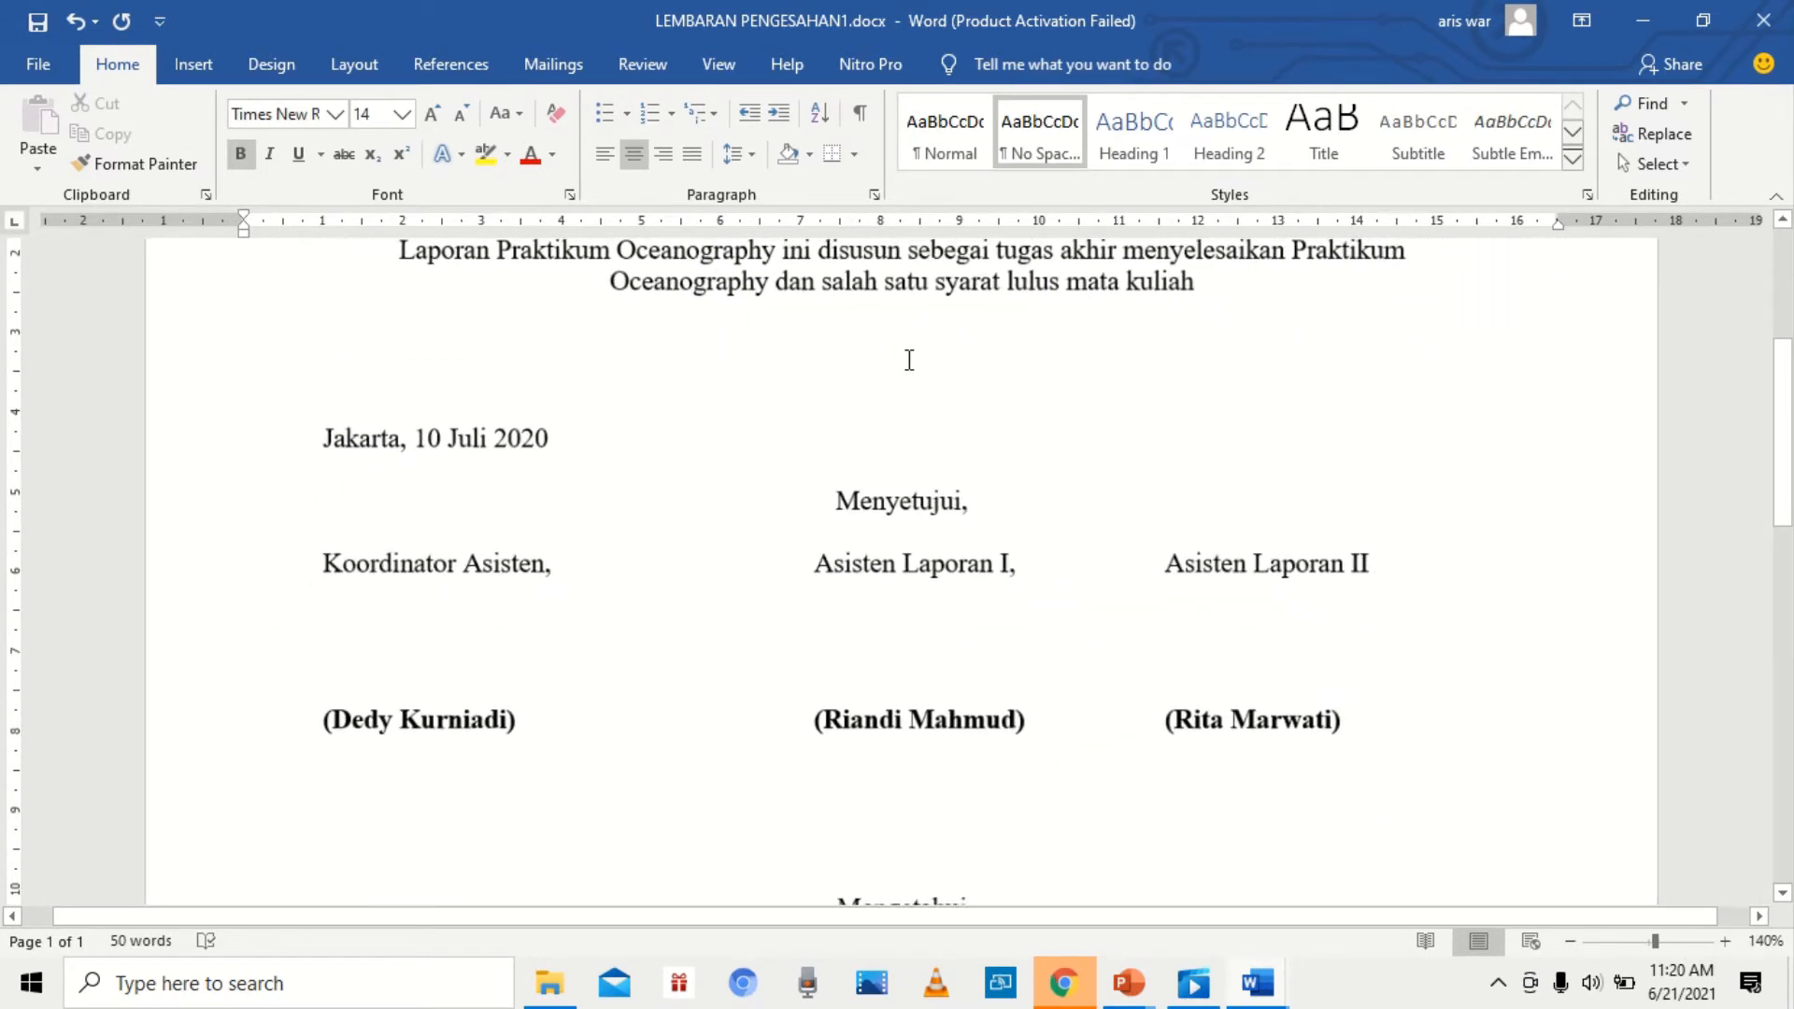
{"action": "scroll", "coordinate": [909, 360], "scroll_direction": "down", "scroll_amount": 5, "text": "ctrl"}
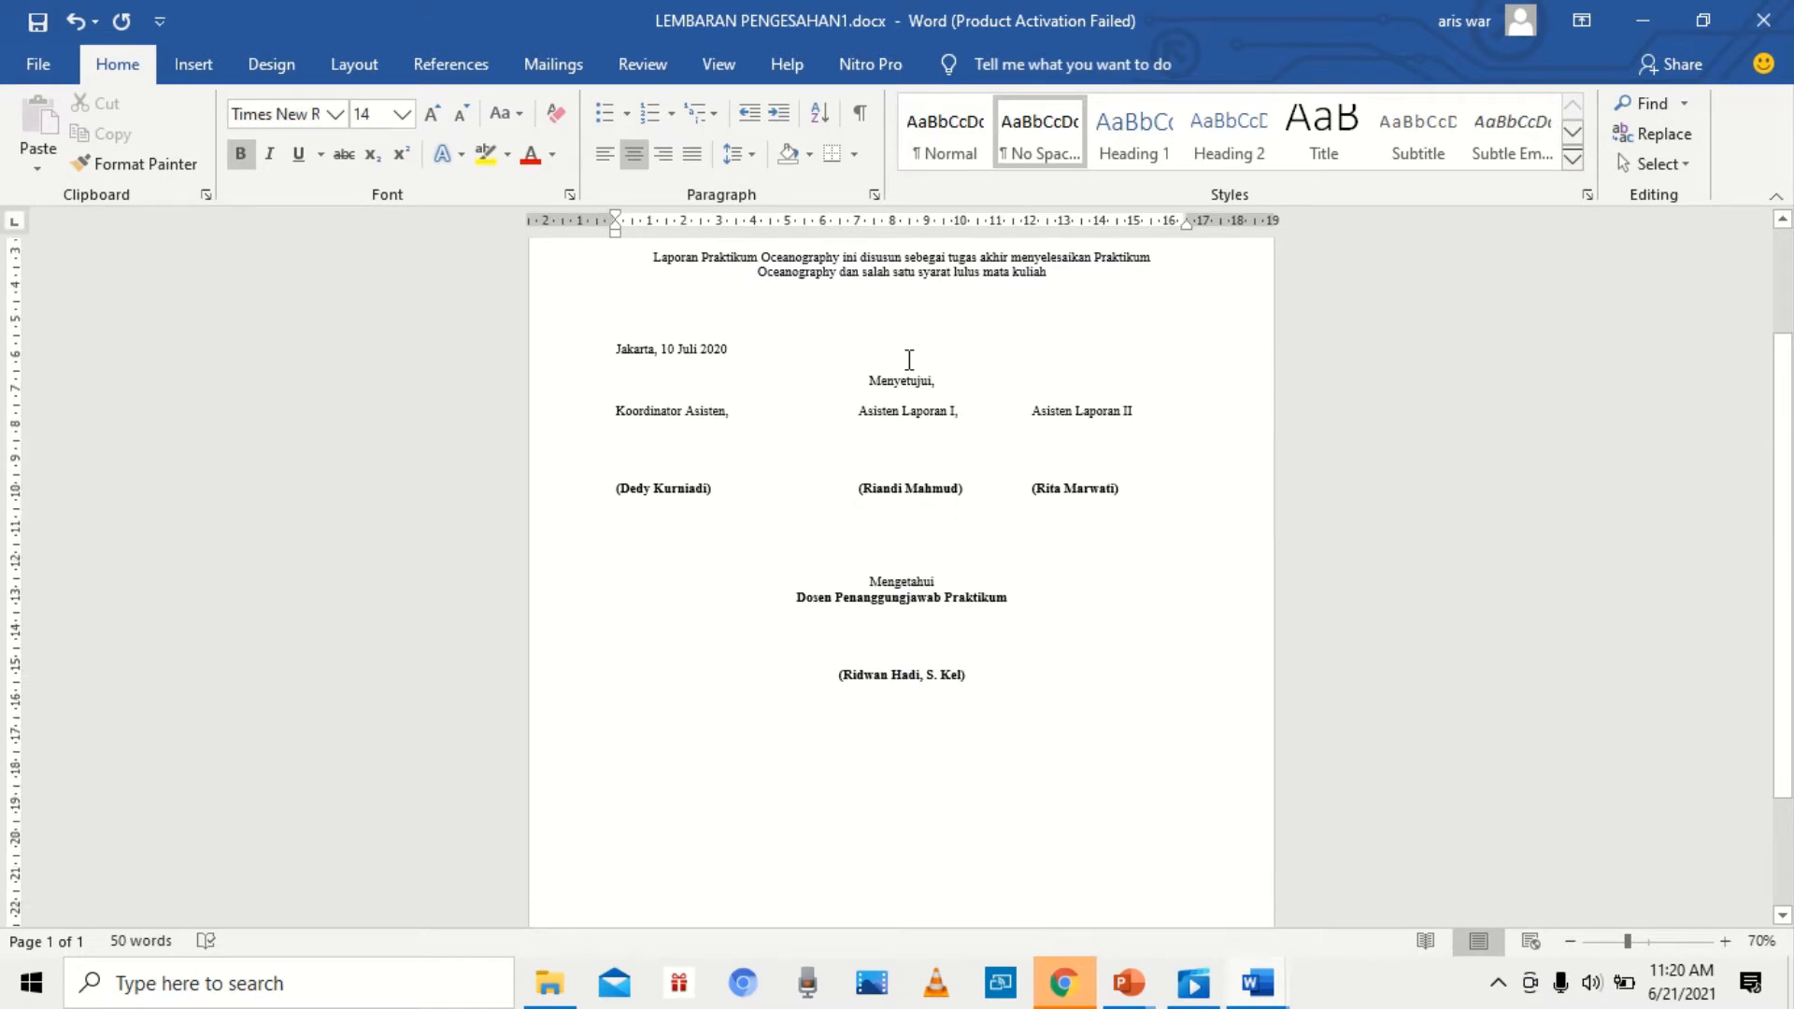
{"action": "scroll", "coordinate": [909, 360], "scroll_direction": "up", "scroll_amount": 2}
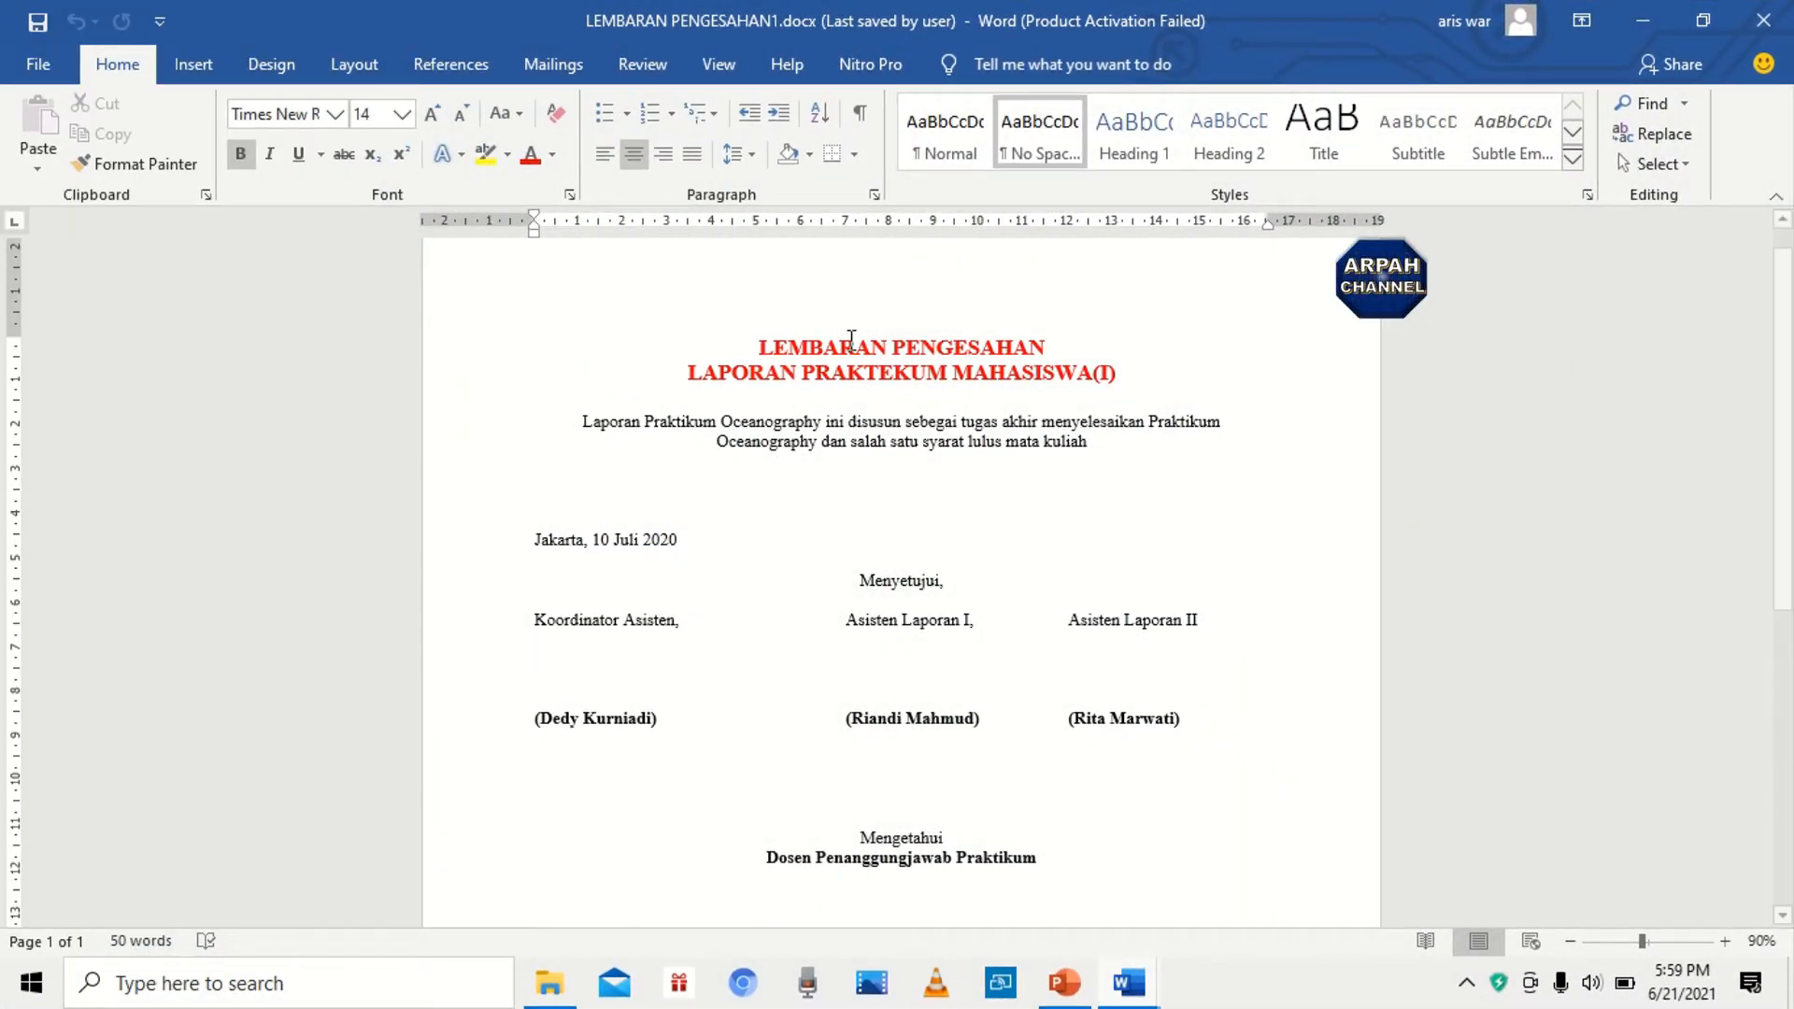
{"action": "scroll", "coordinate": [851, 338], "scroll_direction": "up", "scroll_amount": 2, "text": "ctrl"}
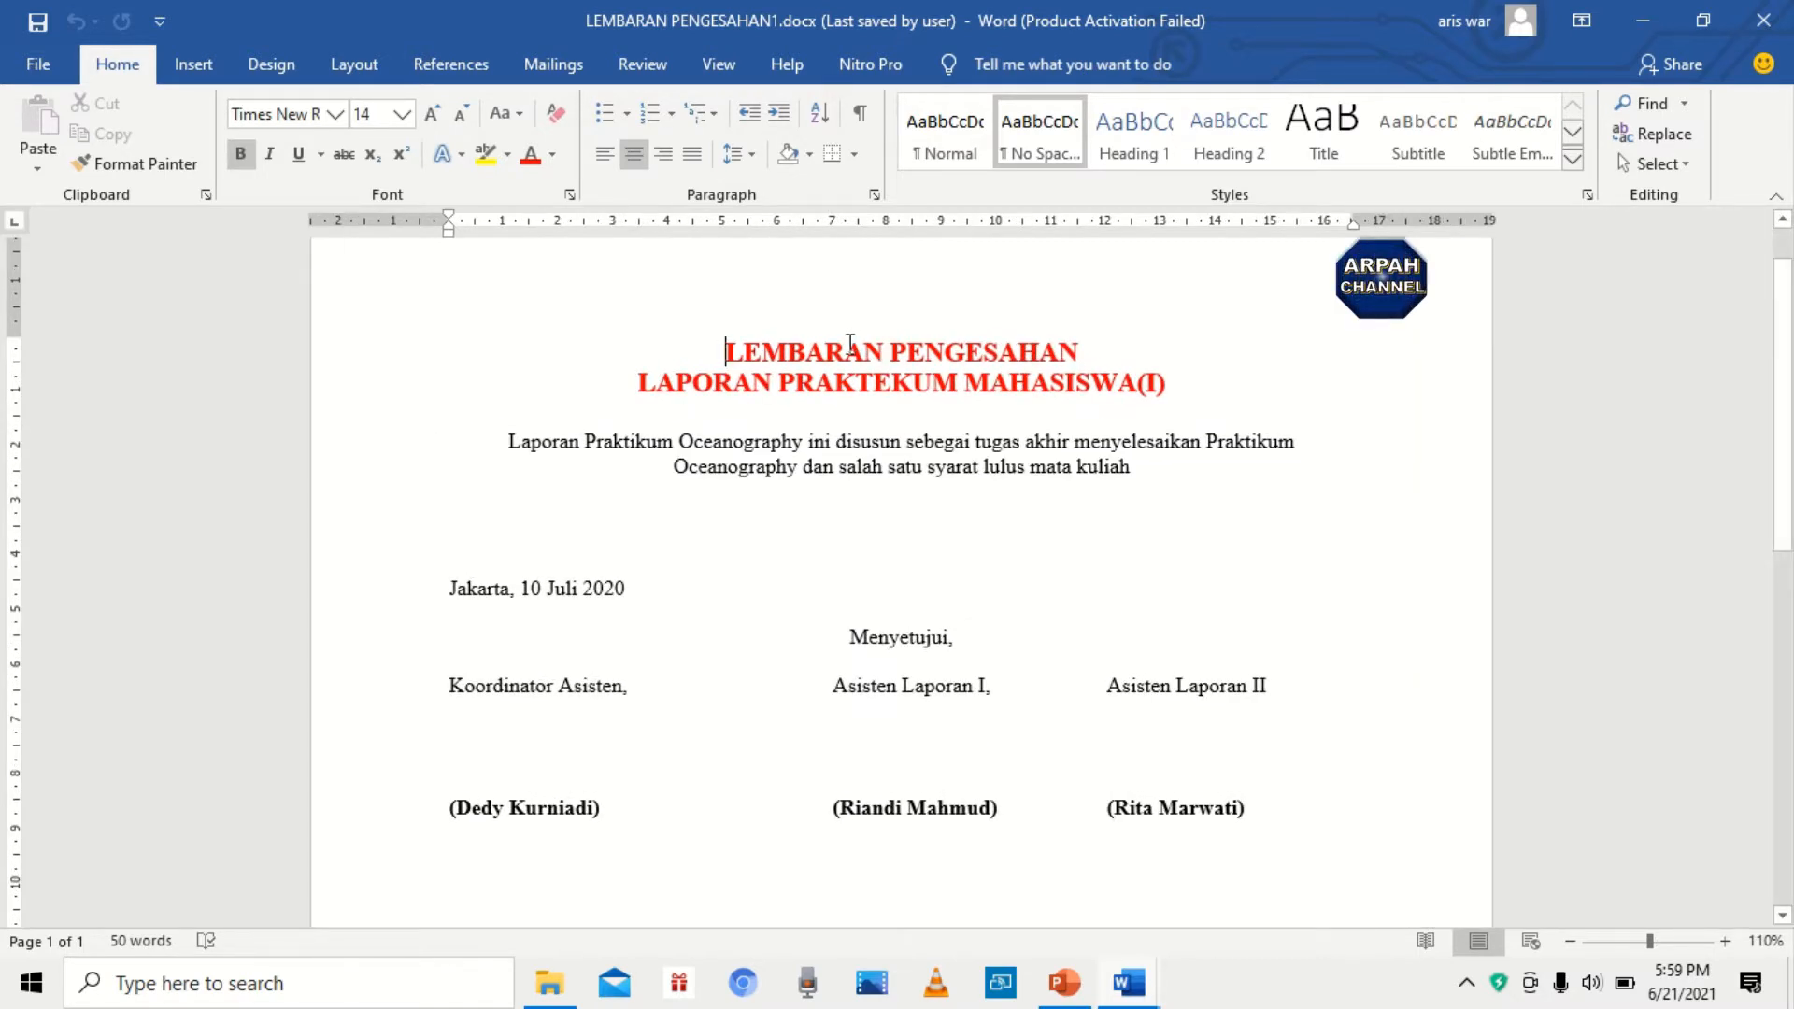
{"action": "scroll", "coordinate": [850, 342], "scroll_direction": "down", "scroll_amount": 1, "text": "ctrl"}
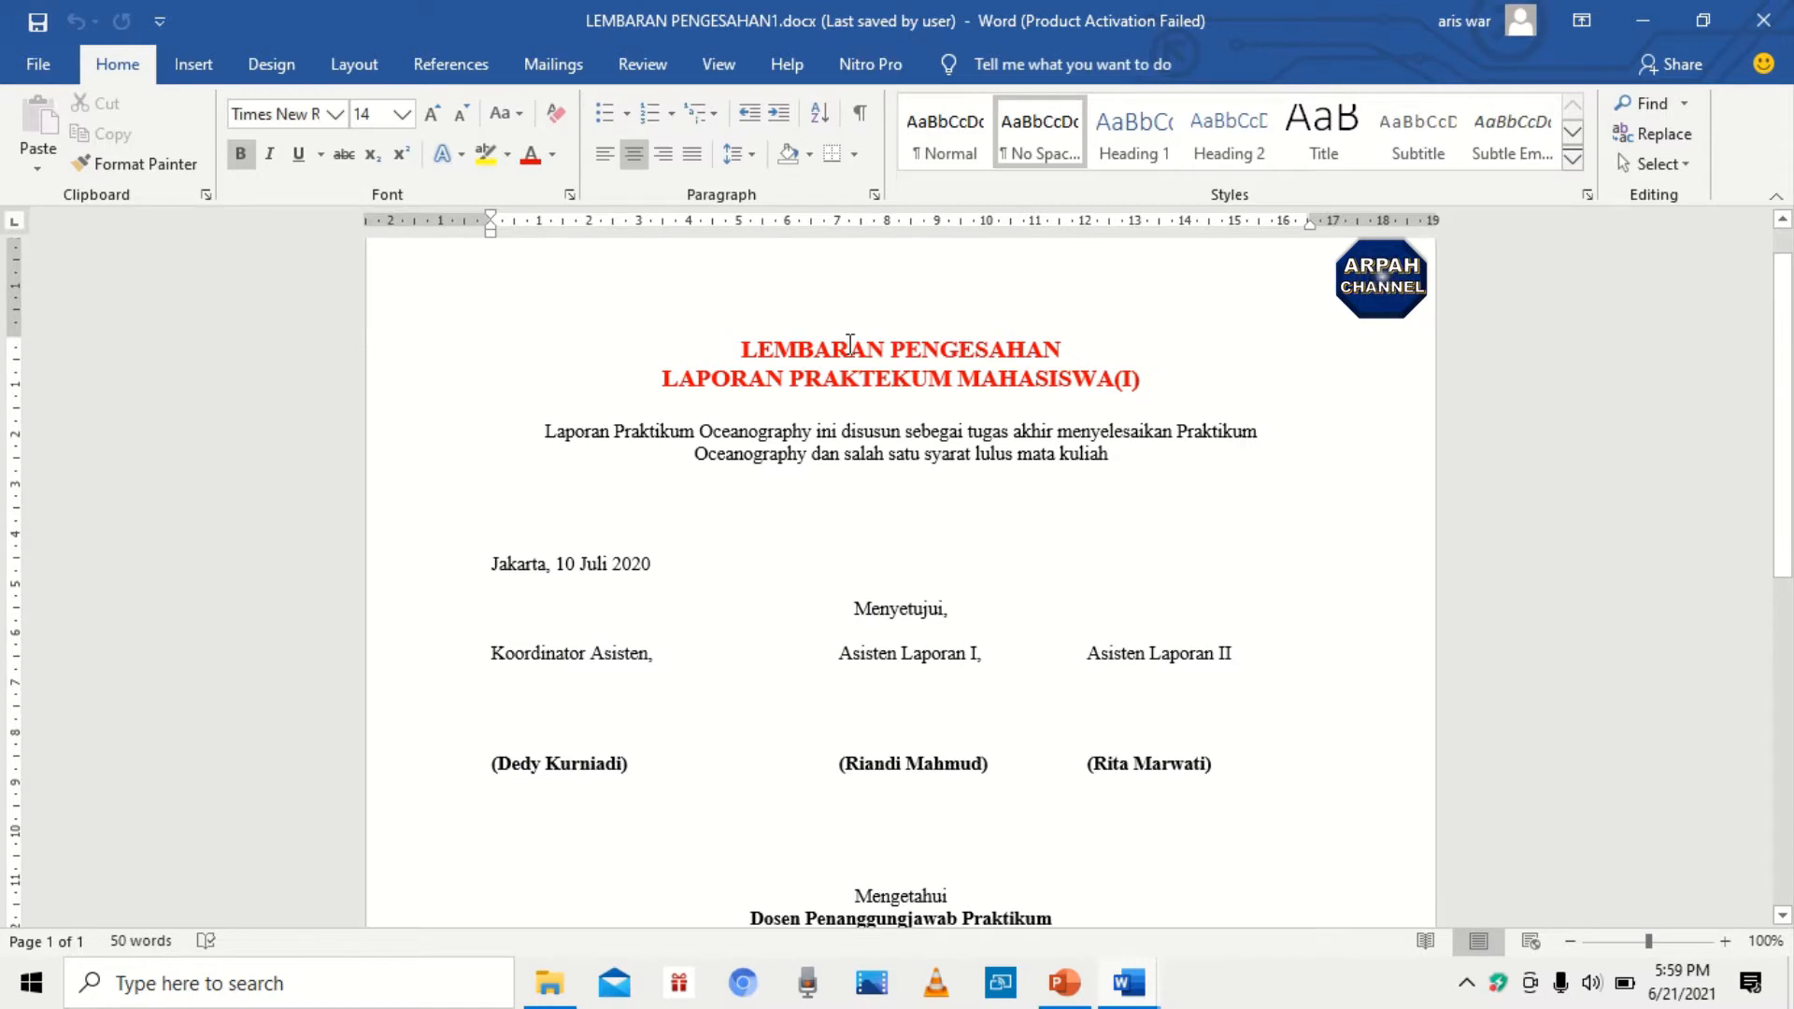
{"action": "scroll", "coordinate": [850, 342], "scroll_direction": "down", "scroll_amount": 1, "text": "ctrl"}
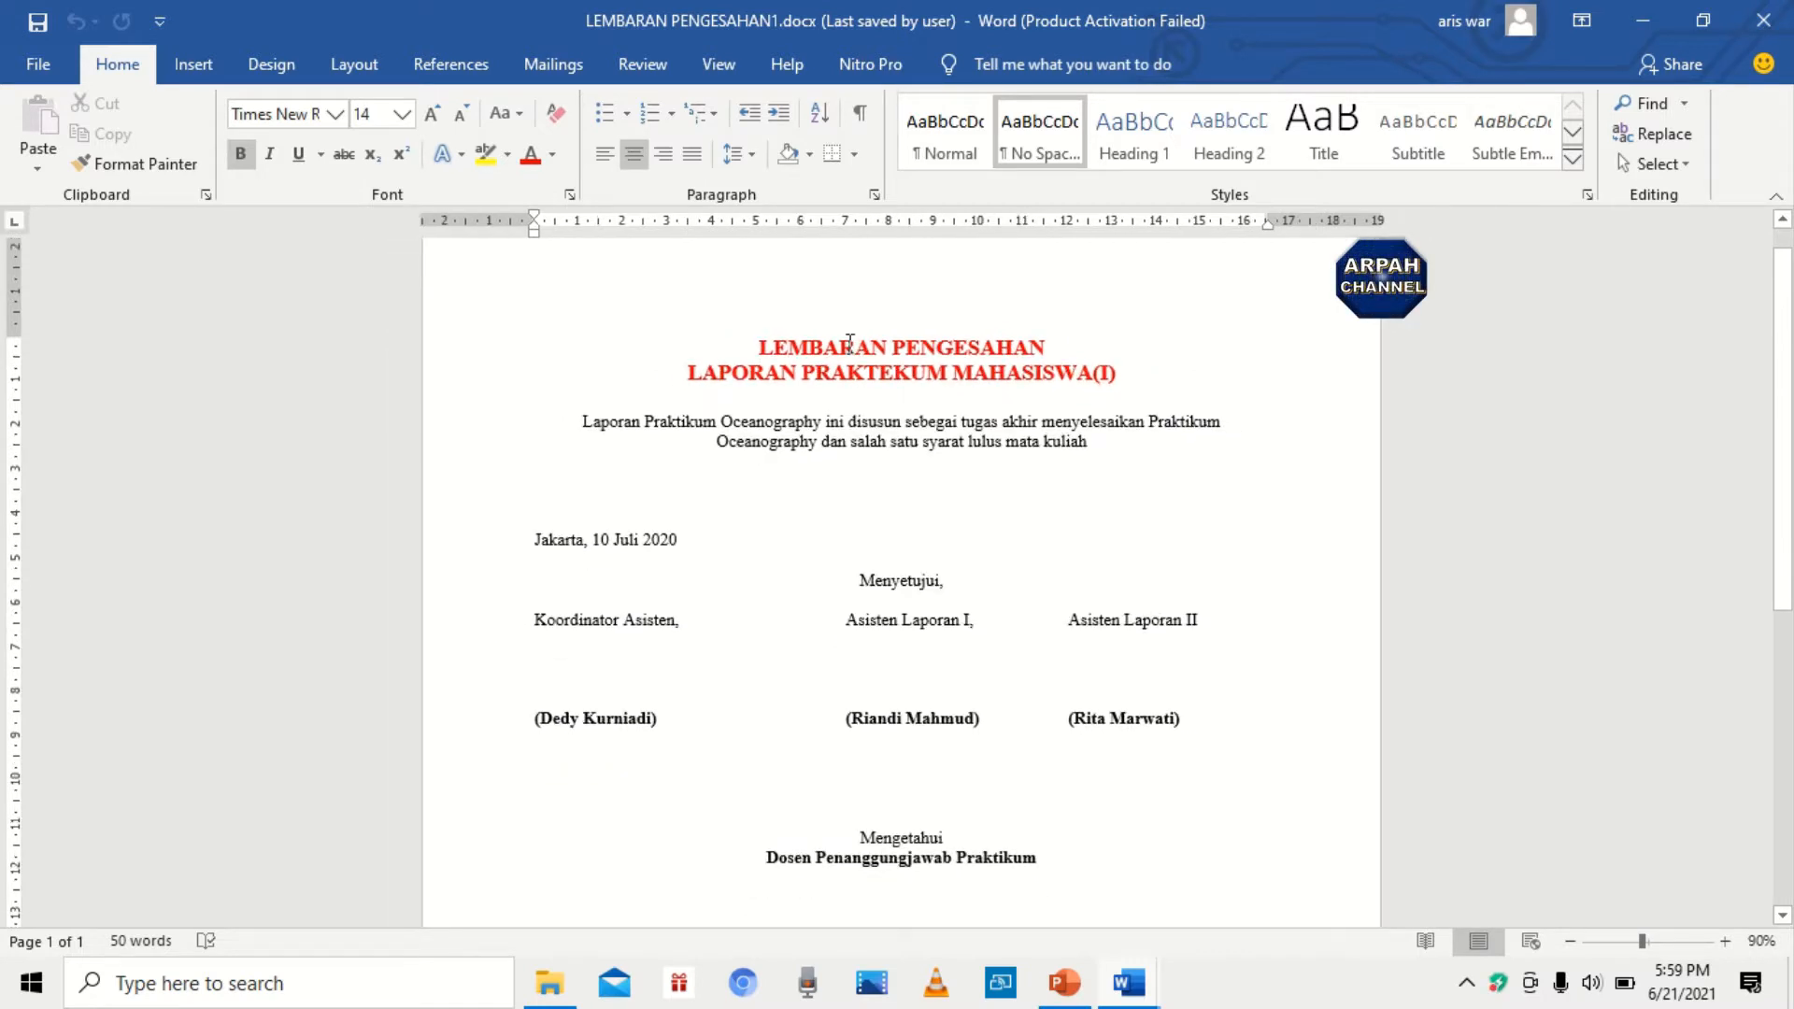
{"action": "scroll", "coordinate": [850, 342], "scroll_direction": "up", "scroll_amount": 1, "text": "ctrl"}
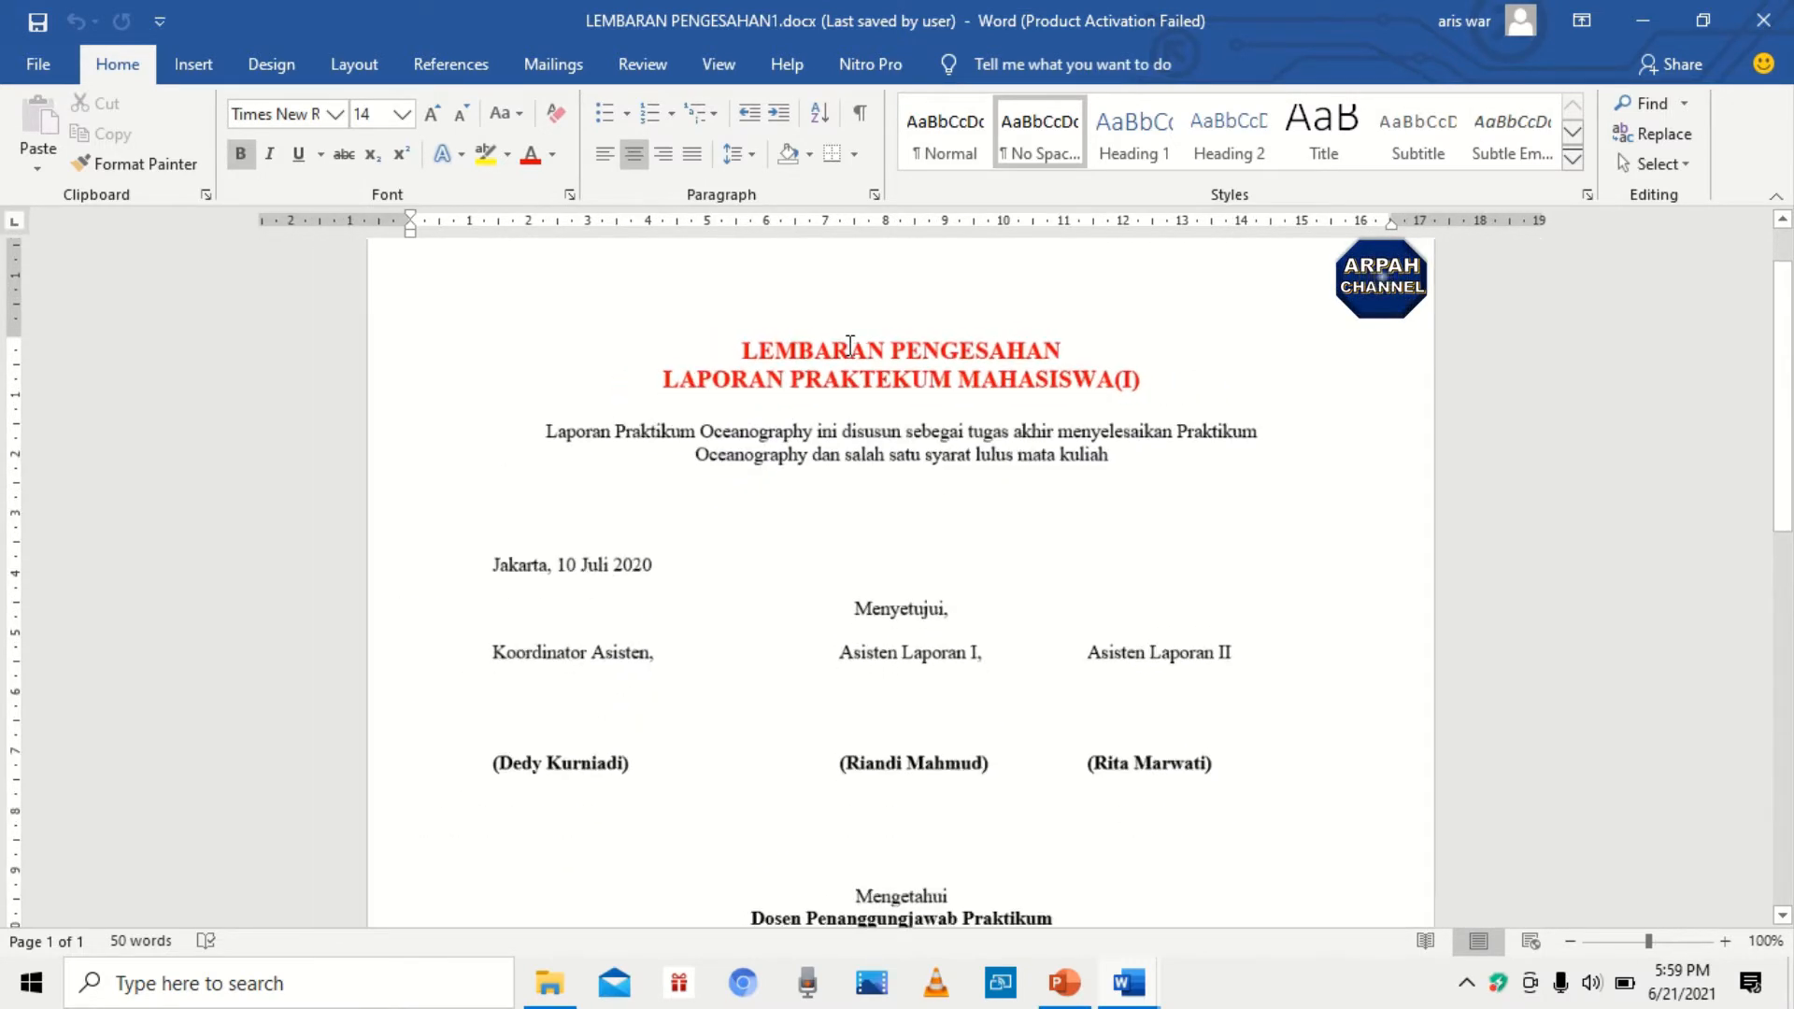
{"action": "scroll", "coordinate": [850, 343], "scroll_direction": "down", "scroll_amount": 4, "text": "ctrl"}
{"action": "scroll", "coordinate": [850, 343], "scroll_direction": "up", "scroll_amount": 2, "text": "ctrl"}
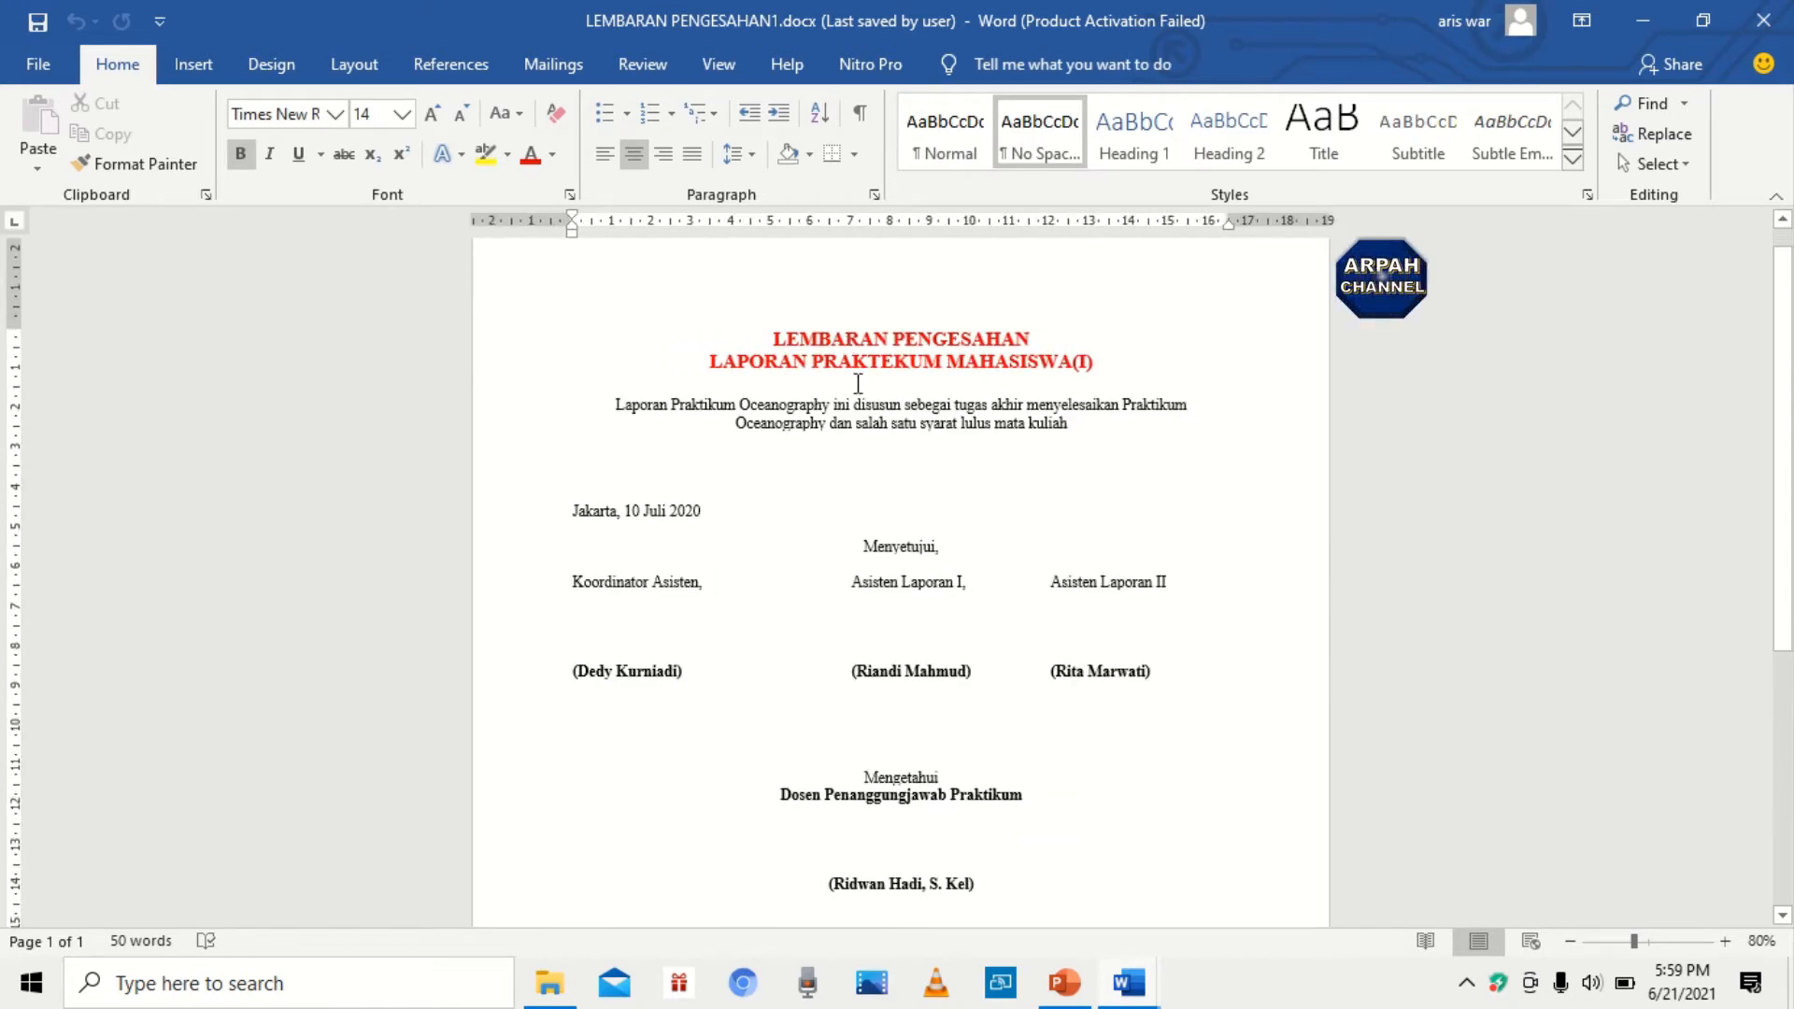
Step: In the unformatted LEMBARAN PENGESAHAN.docx, correct "PRAKTEKUM" to "PRAKTIKUM" in the second title line
{"action": "left_click", "coordinate": [1145, 987]}
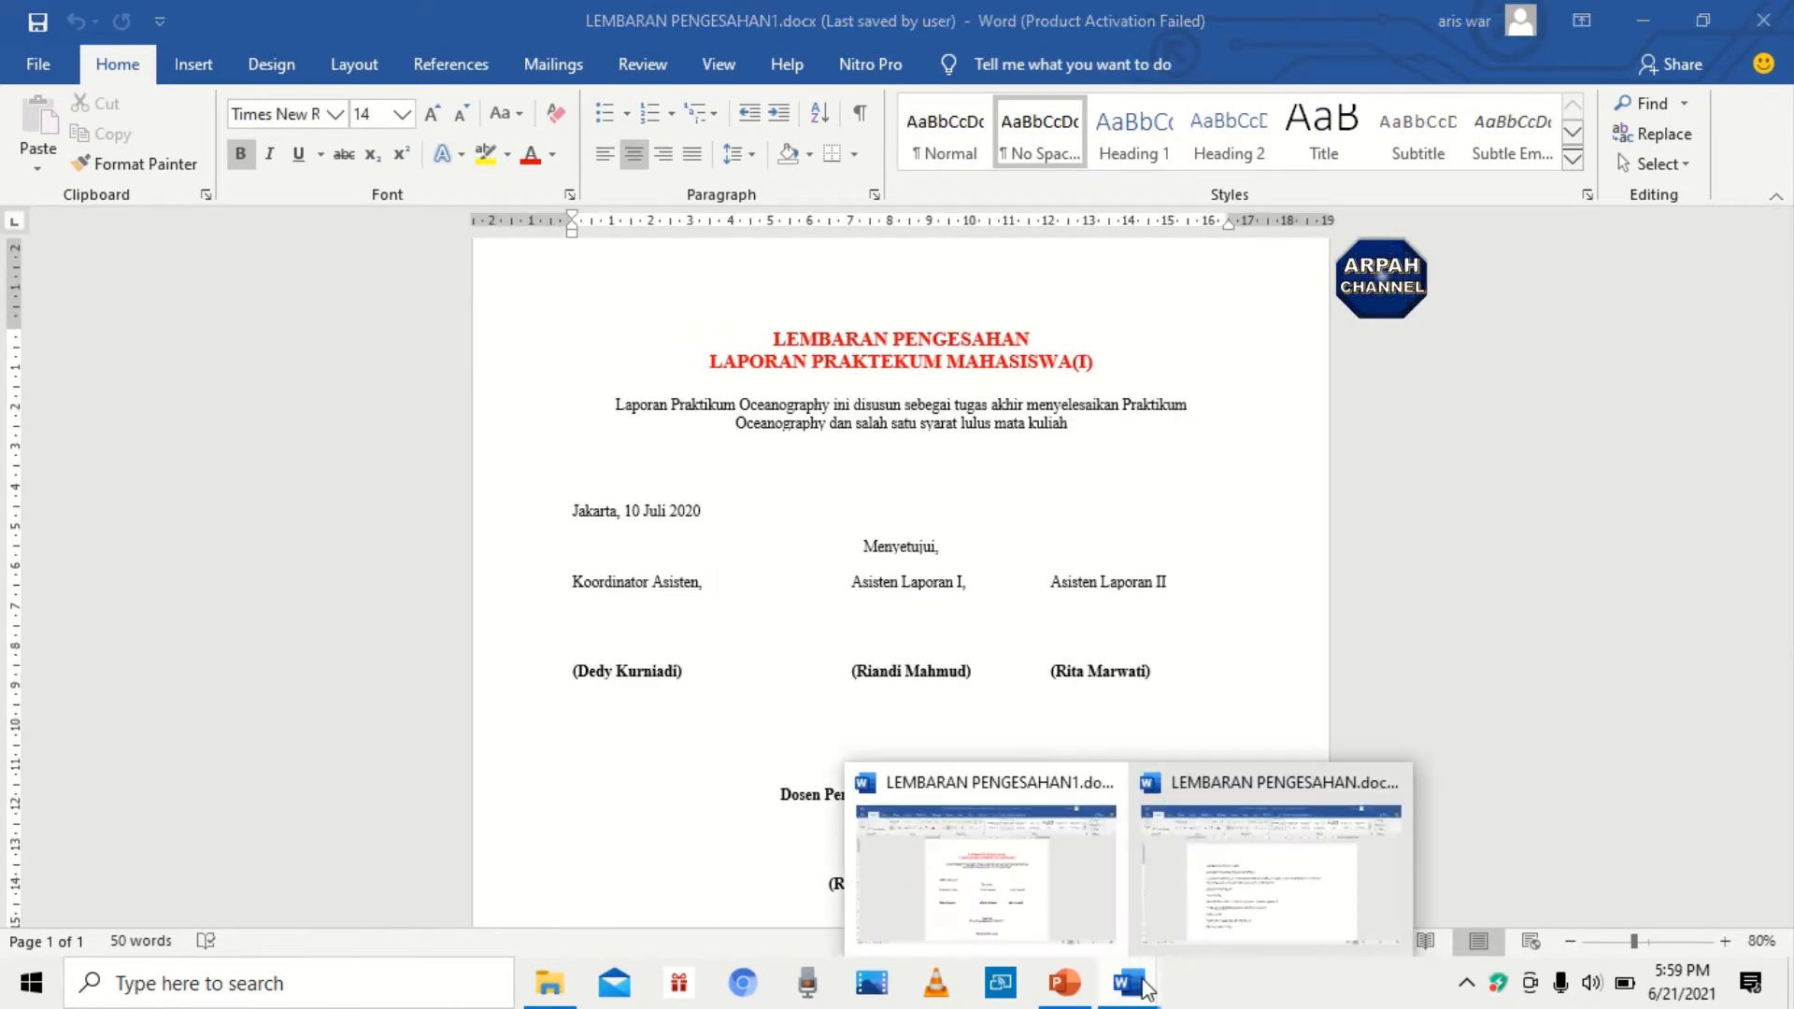
{"action": "left_click", "coordinate": [1171, 902]}
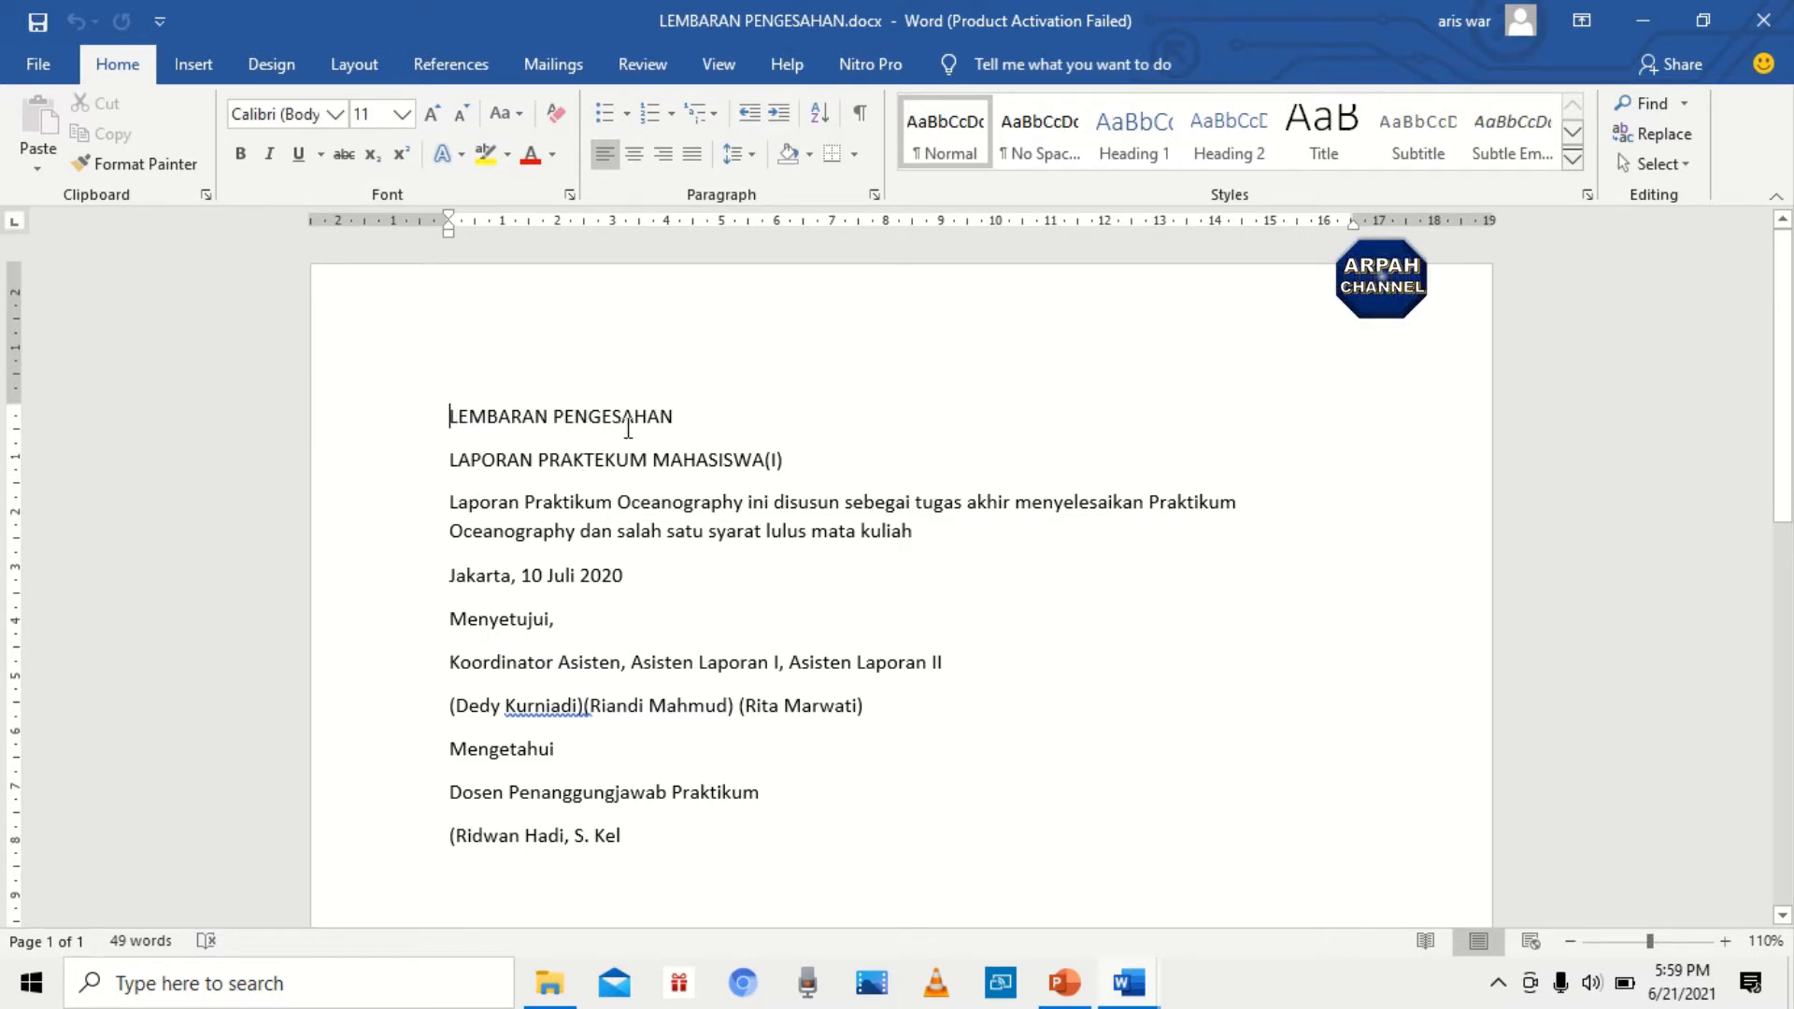
{"action": "left_click_drag", "start_coordinate": [595, 460], "coordinate": [606, 467]}
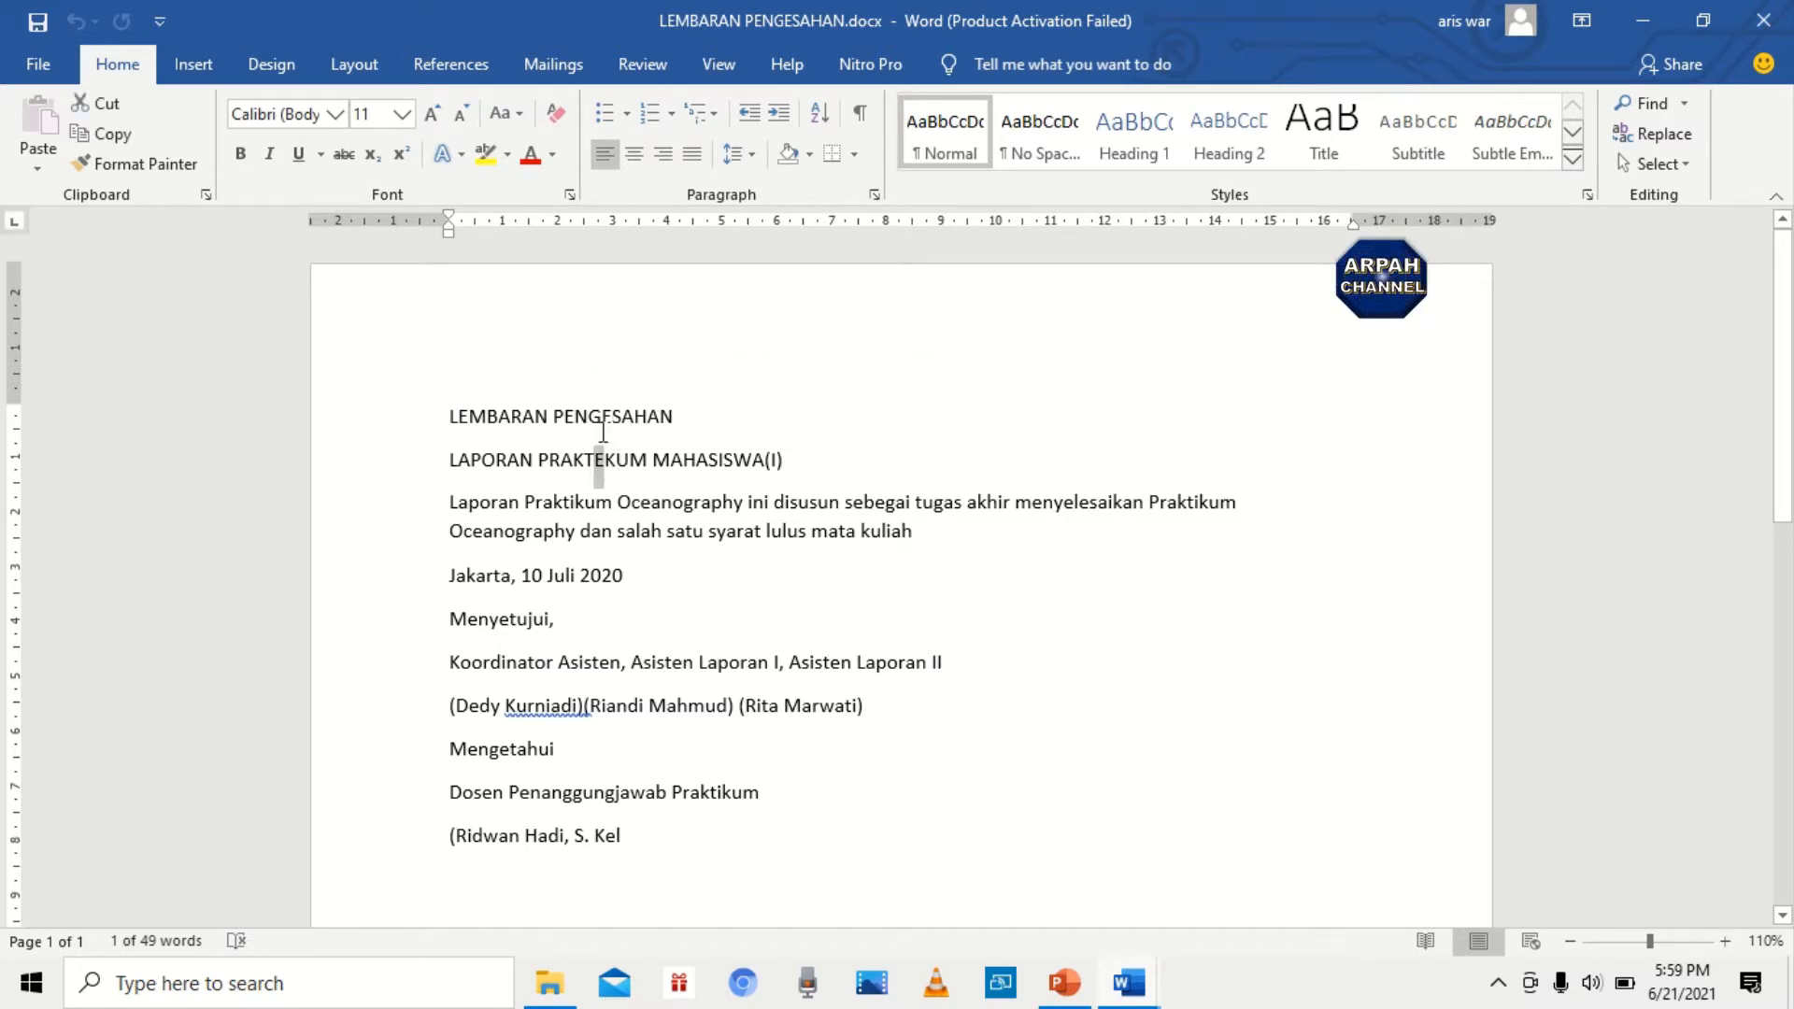
{"action": "type", "text": "I"}
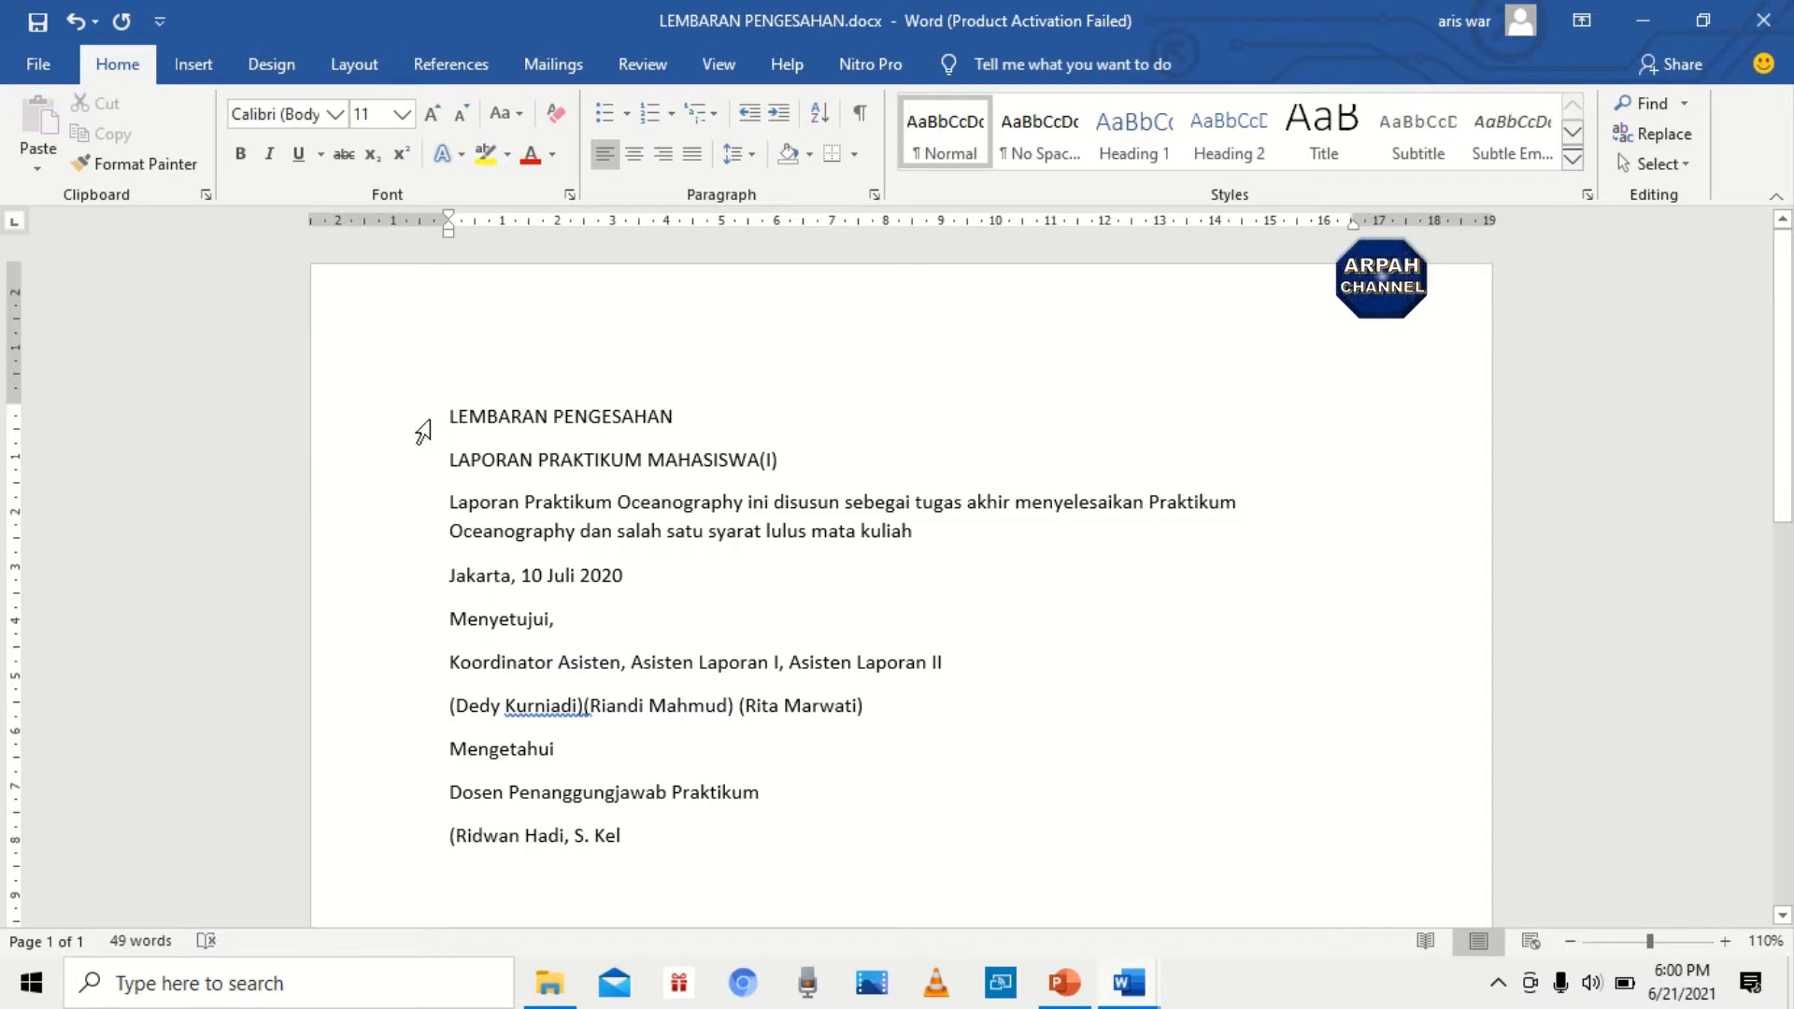
Step: Add the missing closing parenthesis to the last line and apply the No Spacing style to the whole text
{"action": "left_click", "coordinate": [621, 833]}
{"action": "type", "text": ")"}
{"action": "left_click_drag", "start_coordinate": [451, 417], "coordinate": [725, 827]}
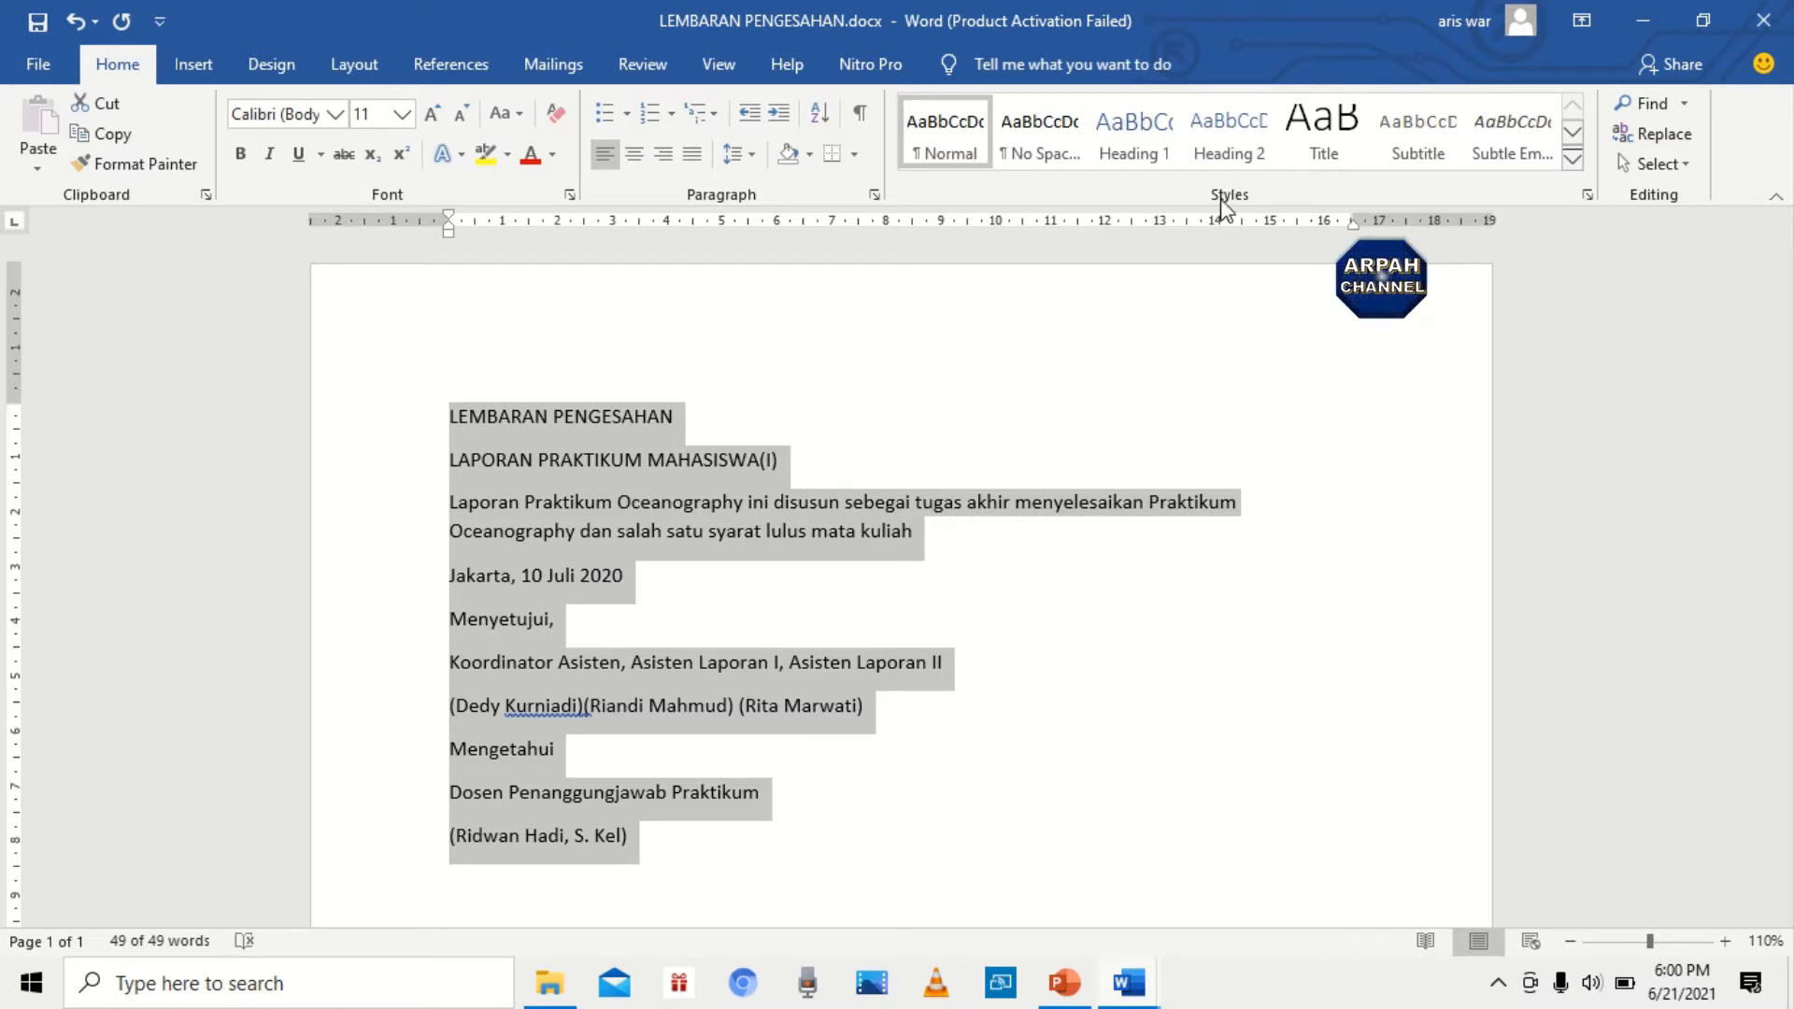
{"action": "left_click", "coordinate": [1045, 154]}
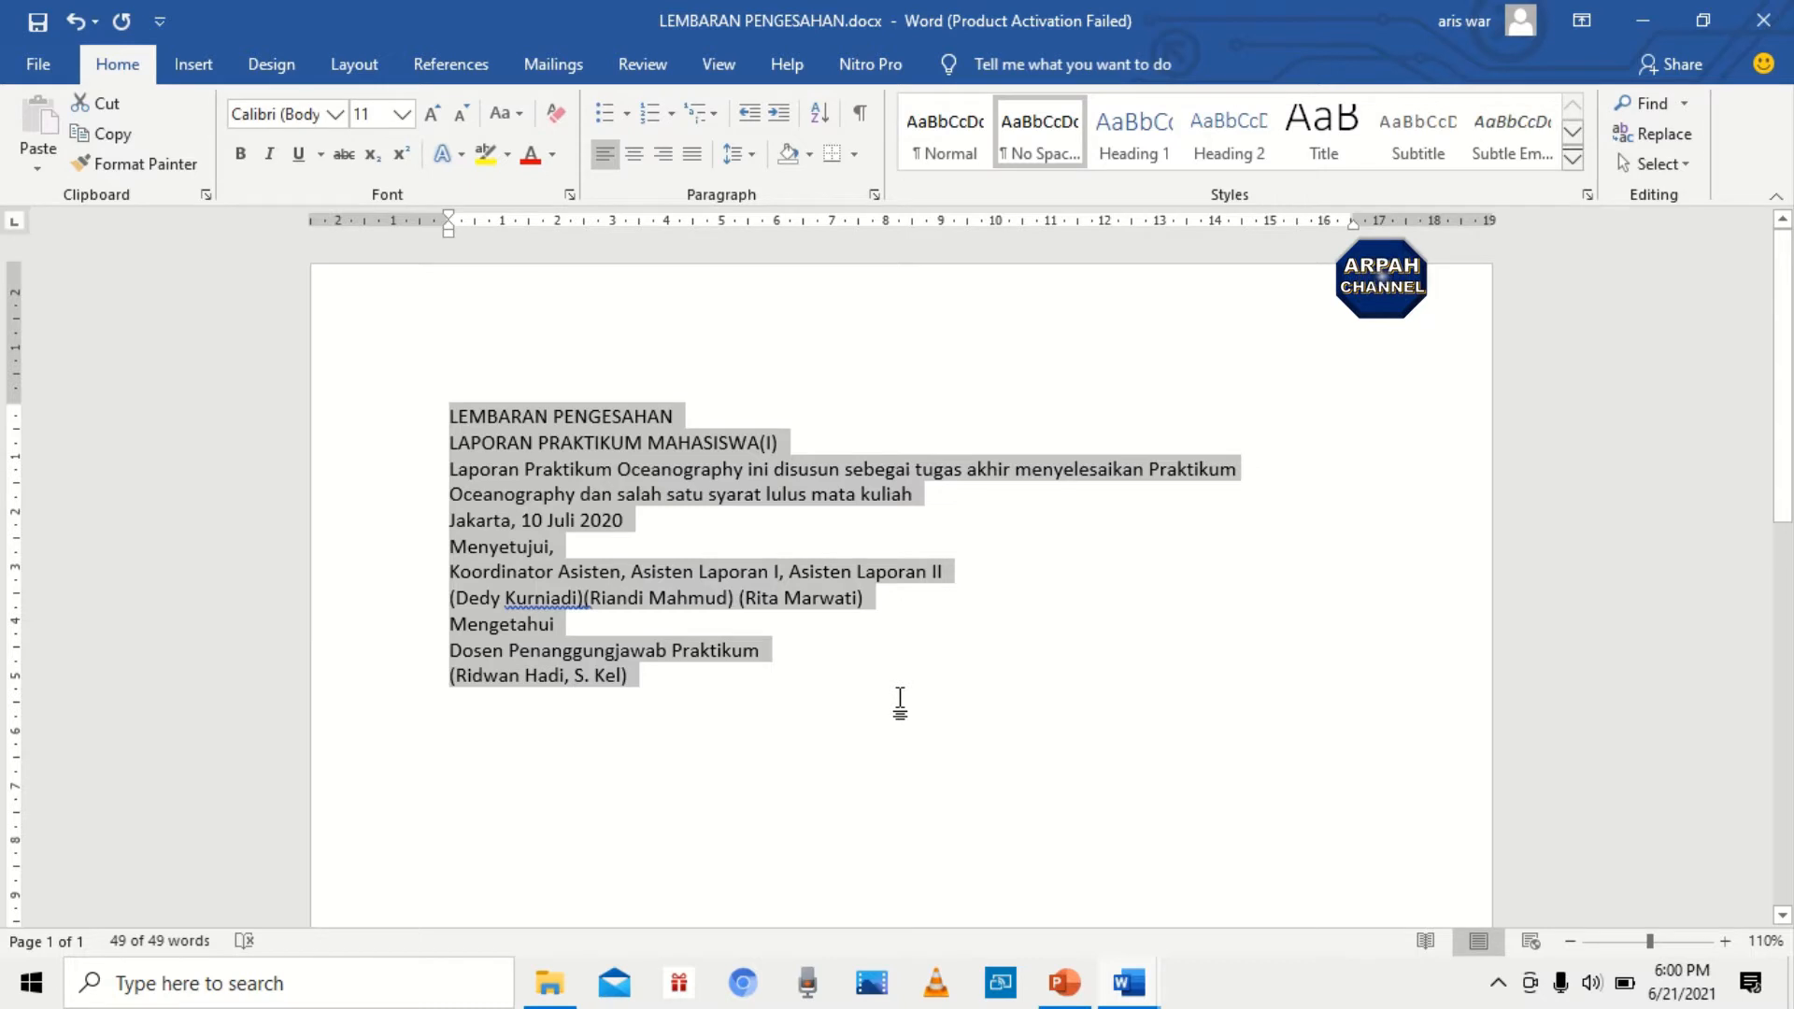
{"action": "left_click", "coordinate": [875, 712]}
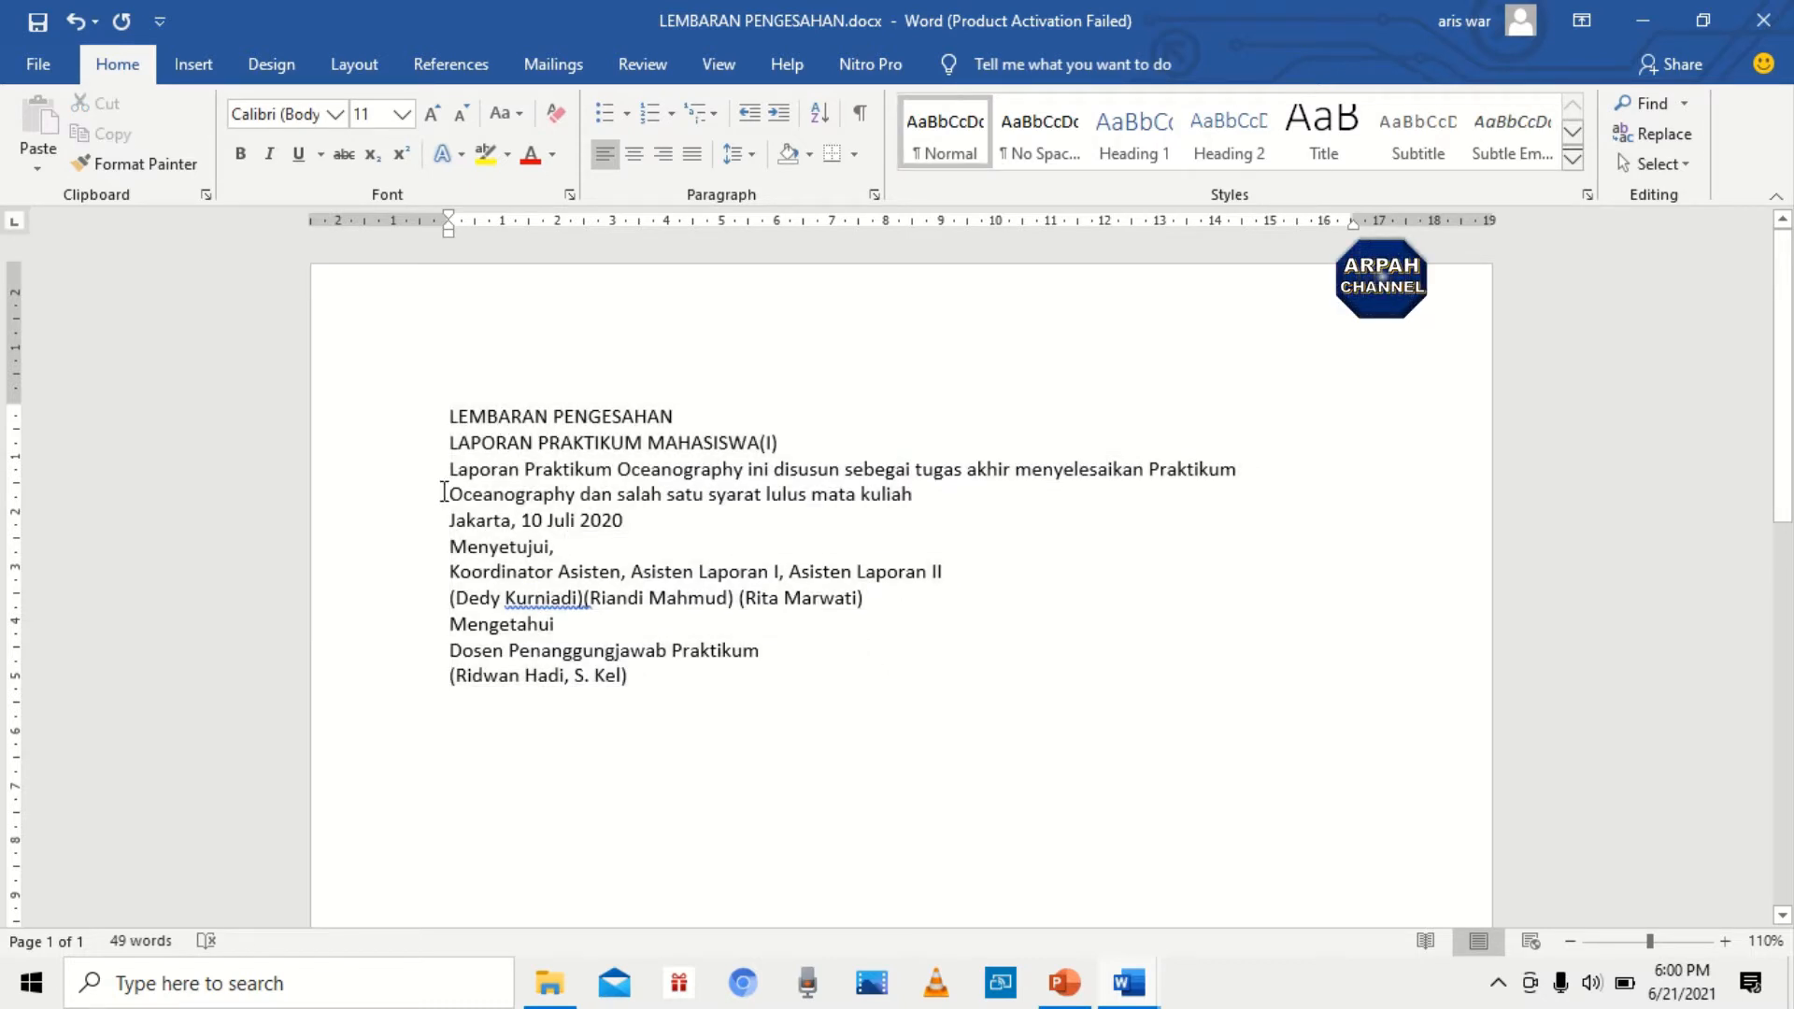
Step: Insert one blank line after the second title line and three blank lines after the introductory paragraph
{"action": "left_click", "coordinate": [789, 441]}
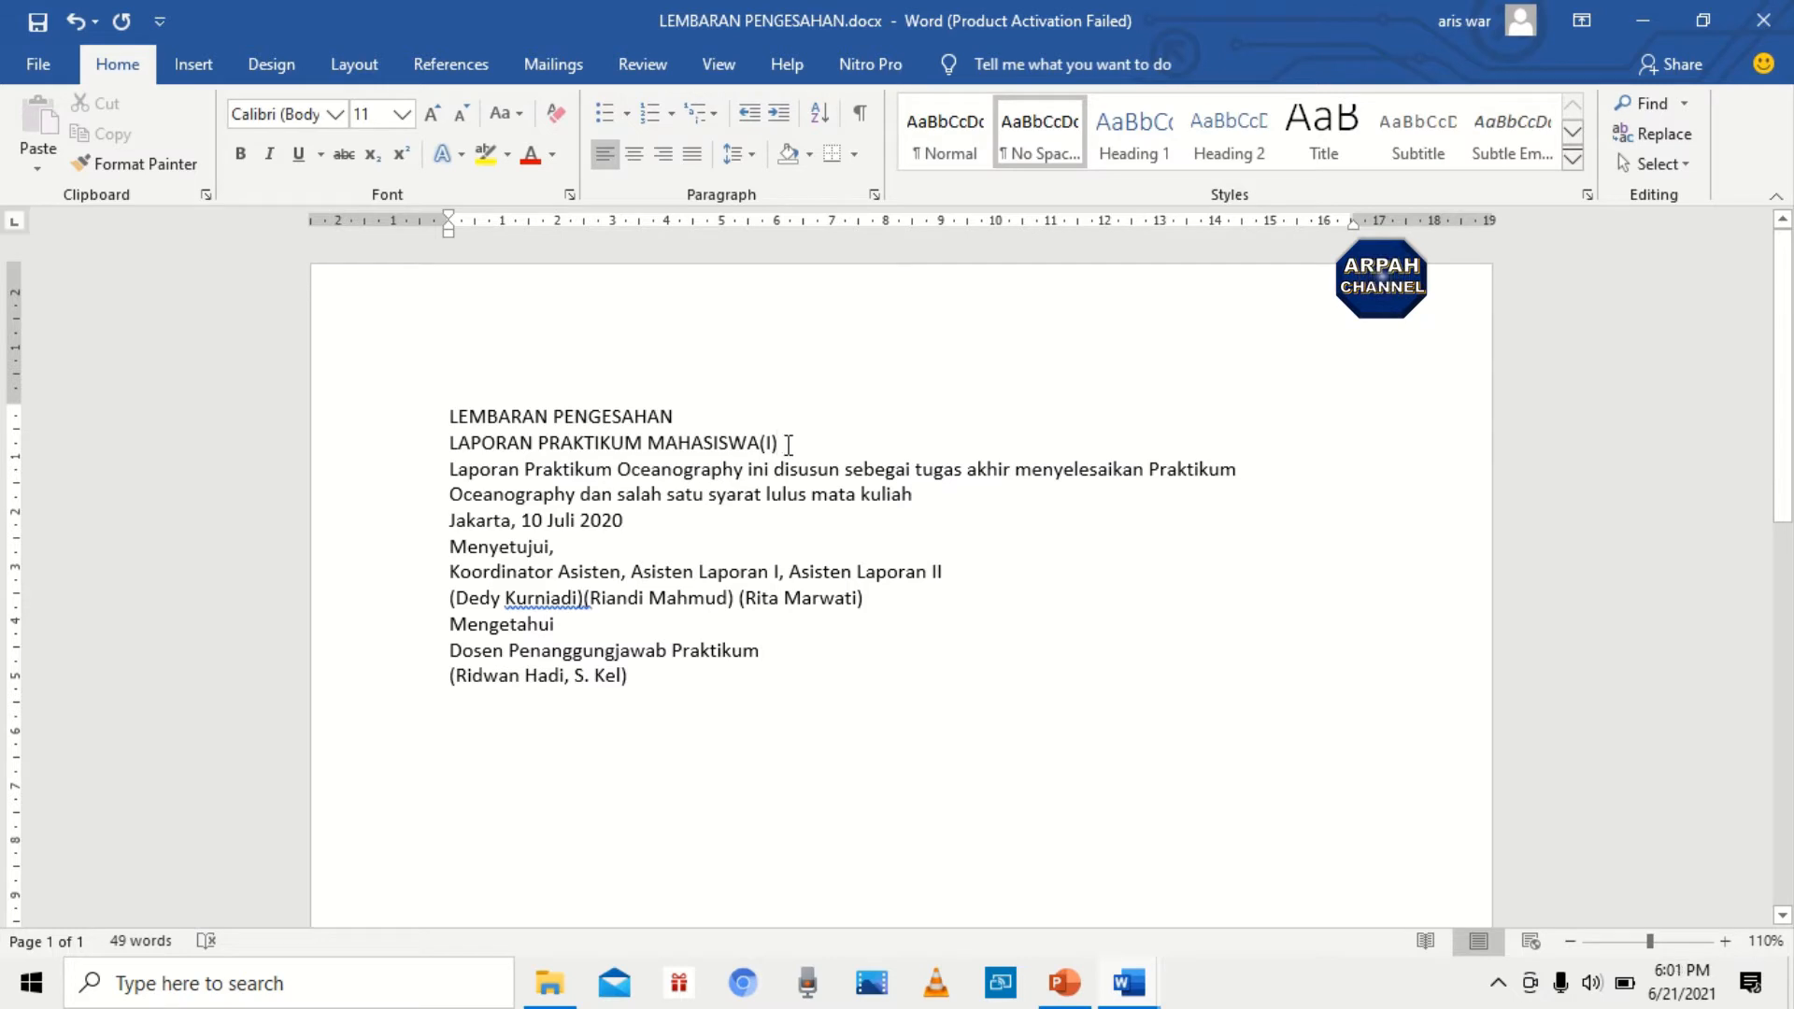
{"action": "key", "text": "Return"}
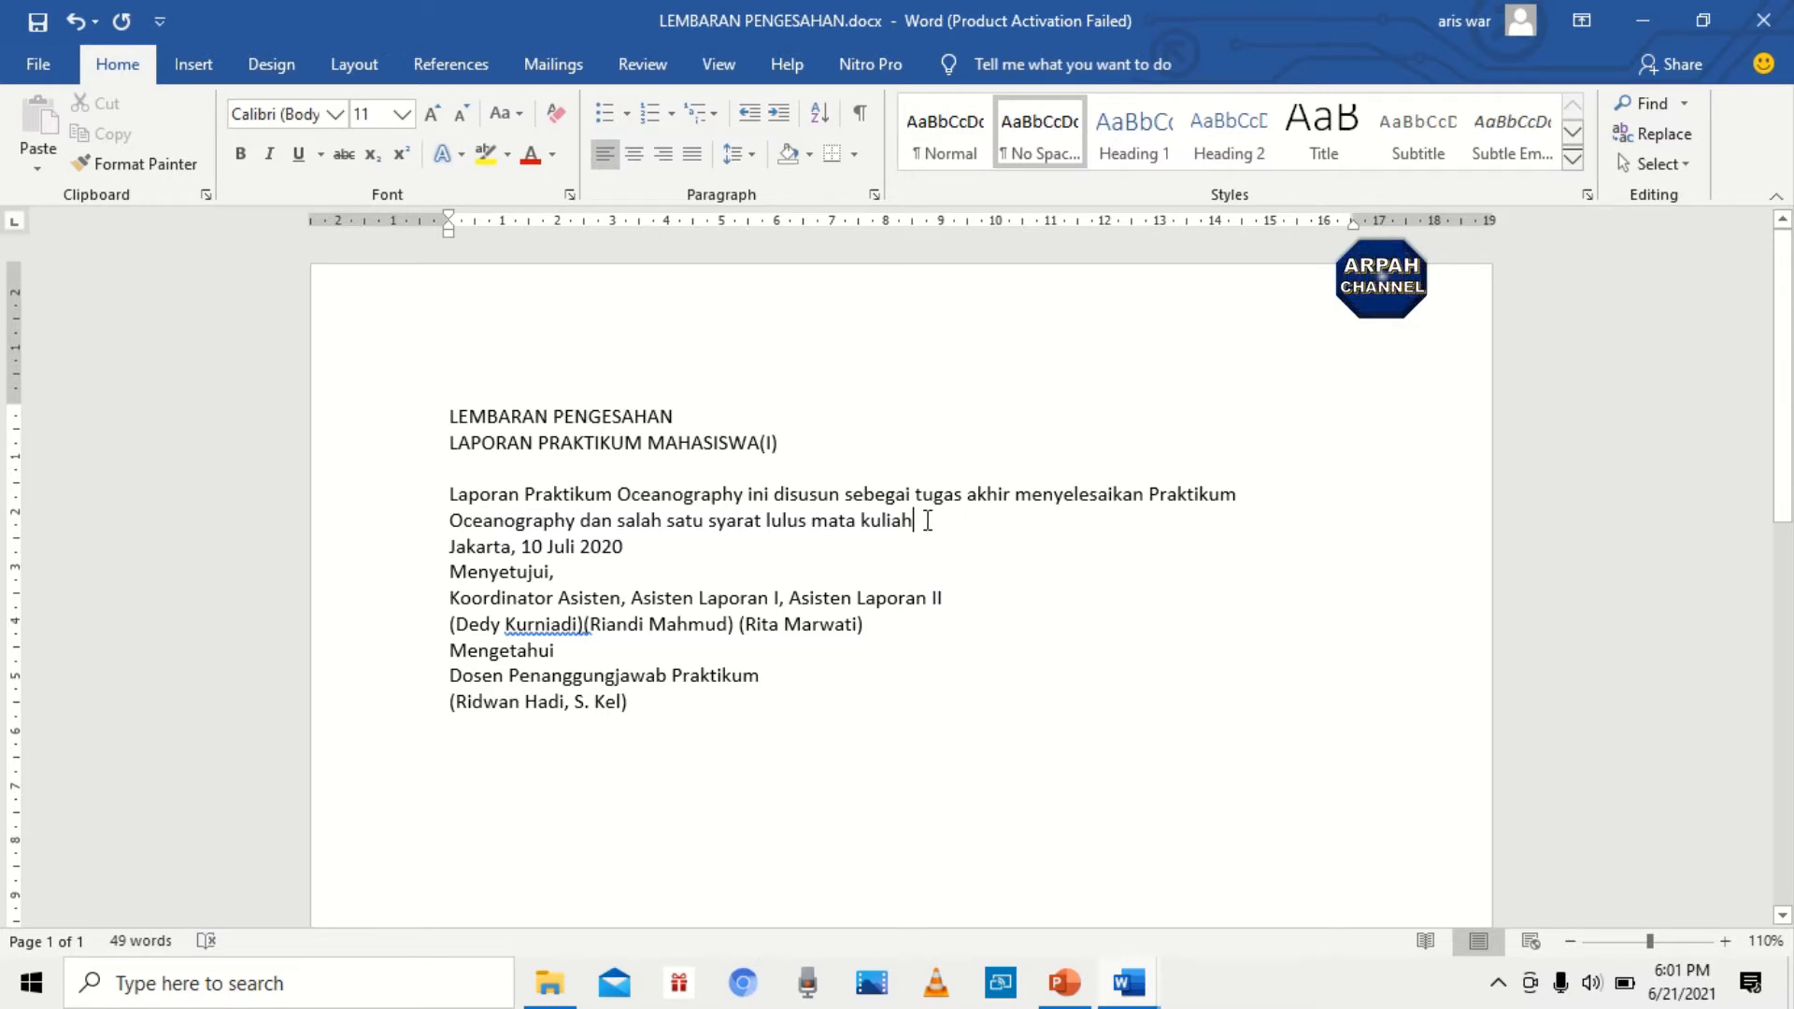
{"action": "key", "text": "Return"}
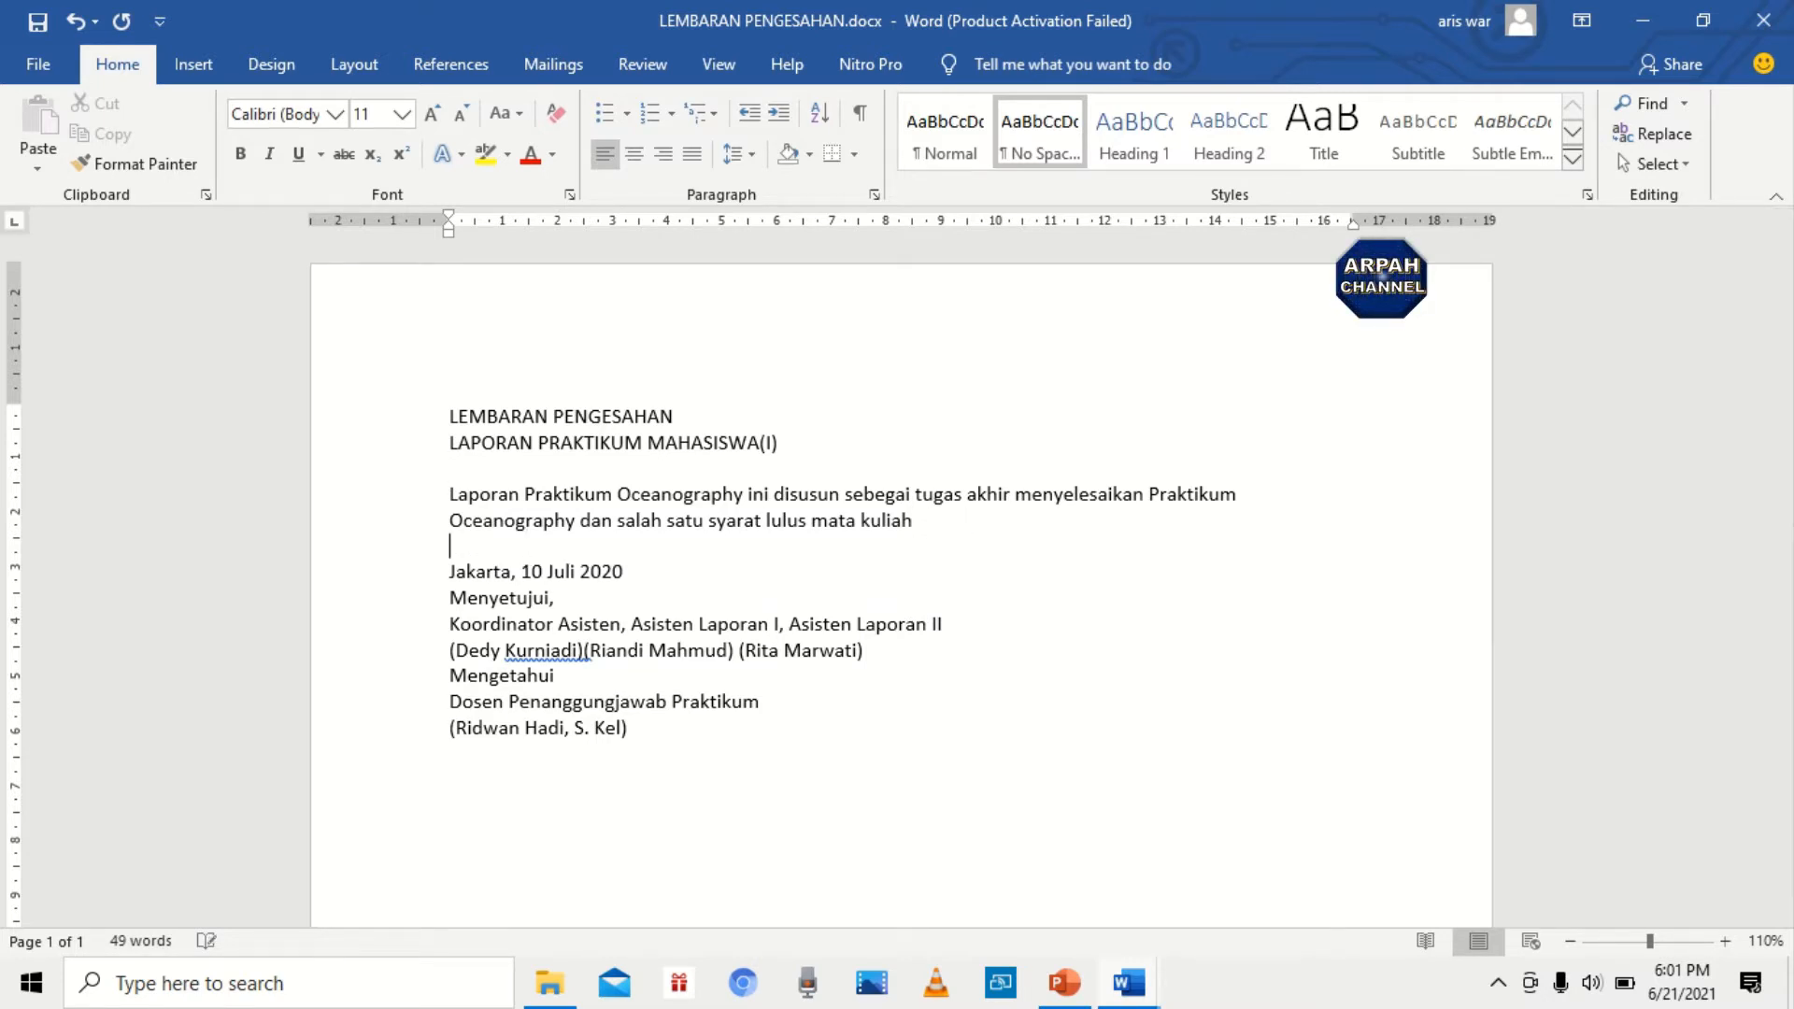
{"action": "key", "text": "Return"}
{"action": "key", "text": "Return"}
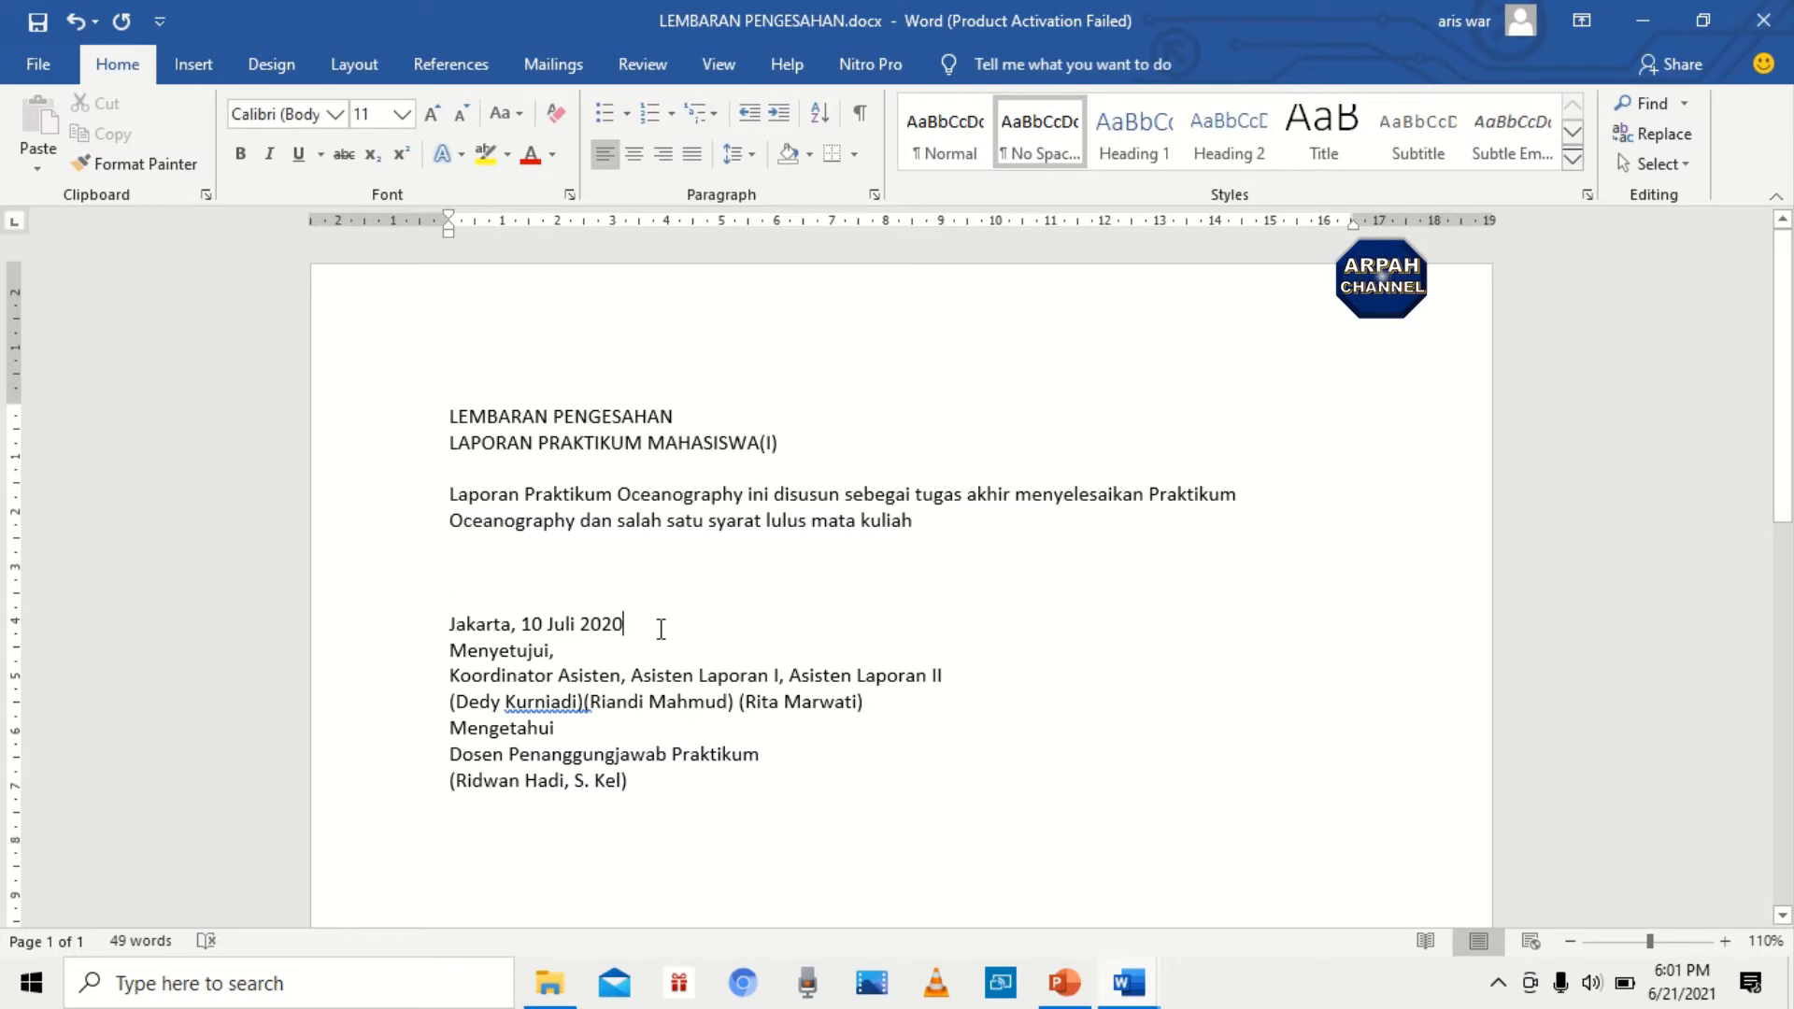
Step: Insert one blank line below the date line and one below "Menyetujui,"
{"action": "key", "text": "Return"}
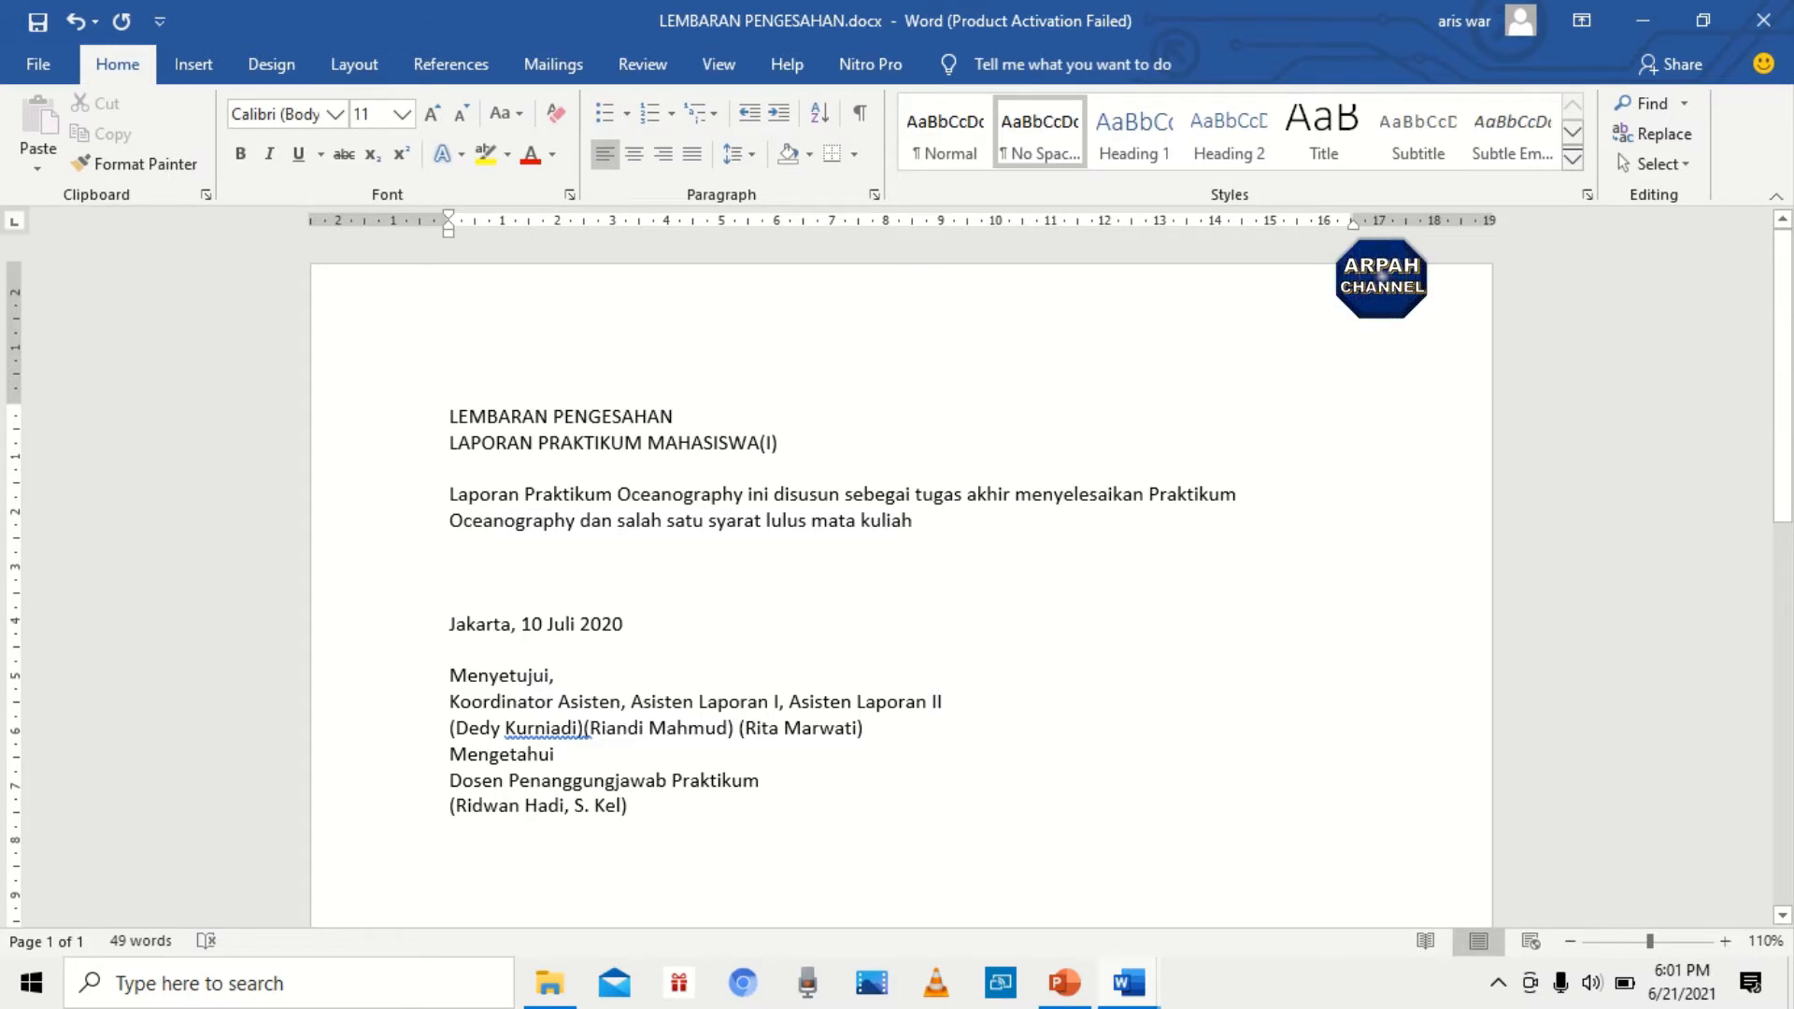
{"action": "key", "text": "Return"}
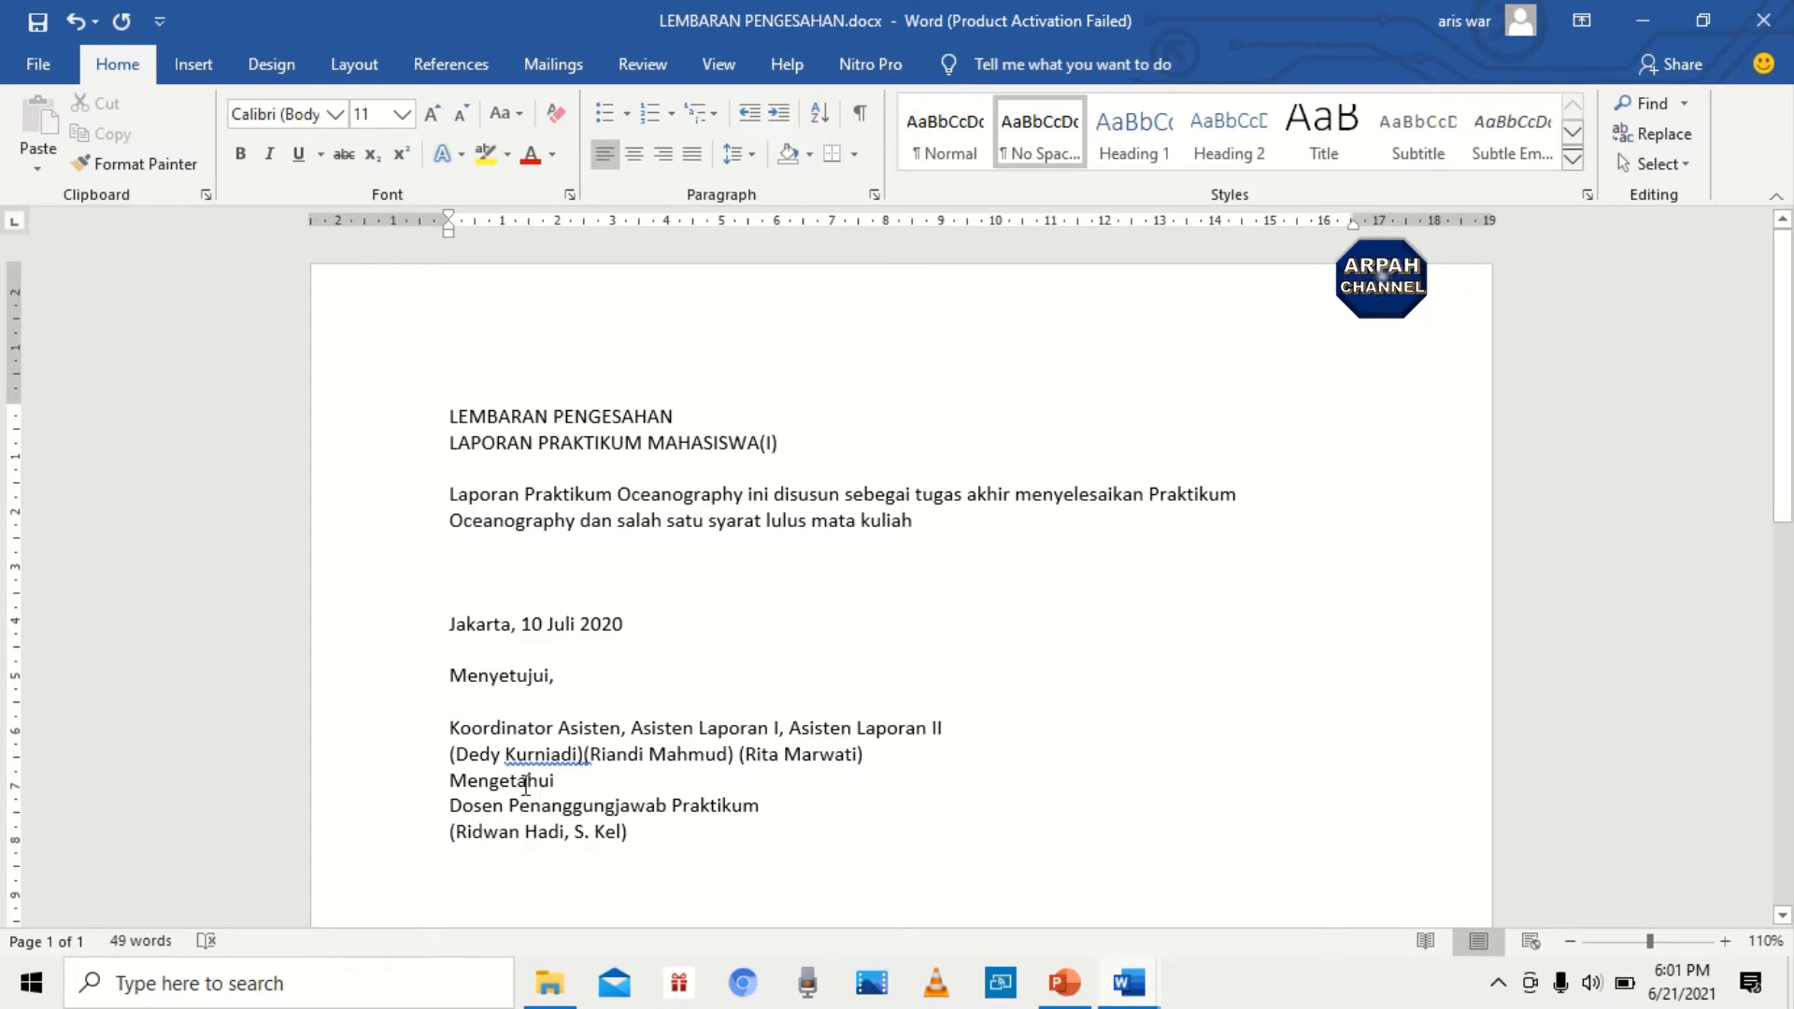
Step: Insert four blank lines between the "Koordinator Asisten, Asisten Laporan I, Asisten Laporan II" line and the row of names
{"action": "left_click", "coordinate": [954, 728]}
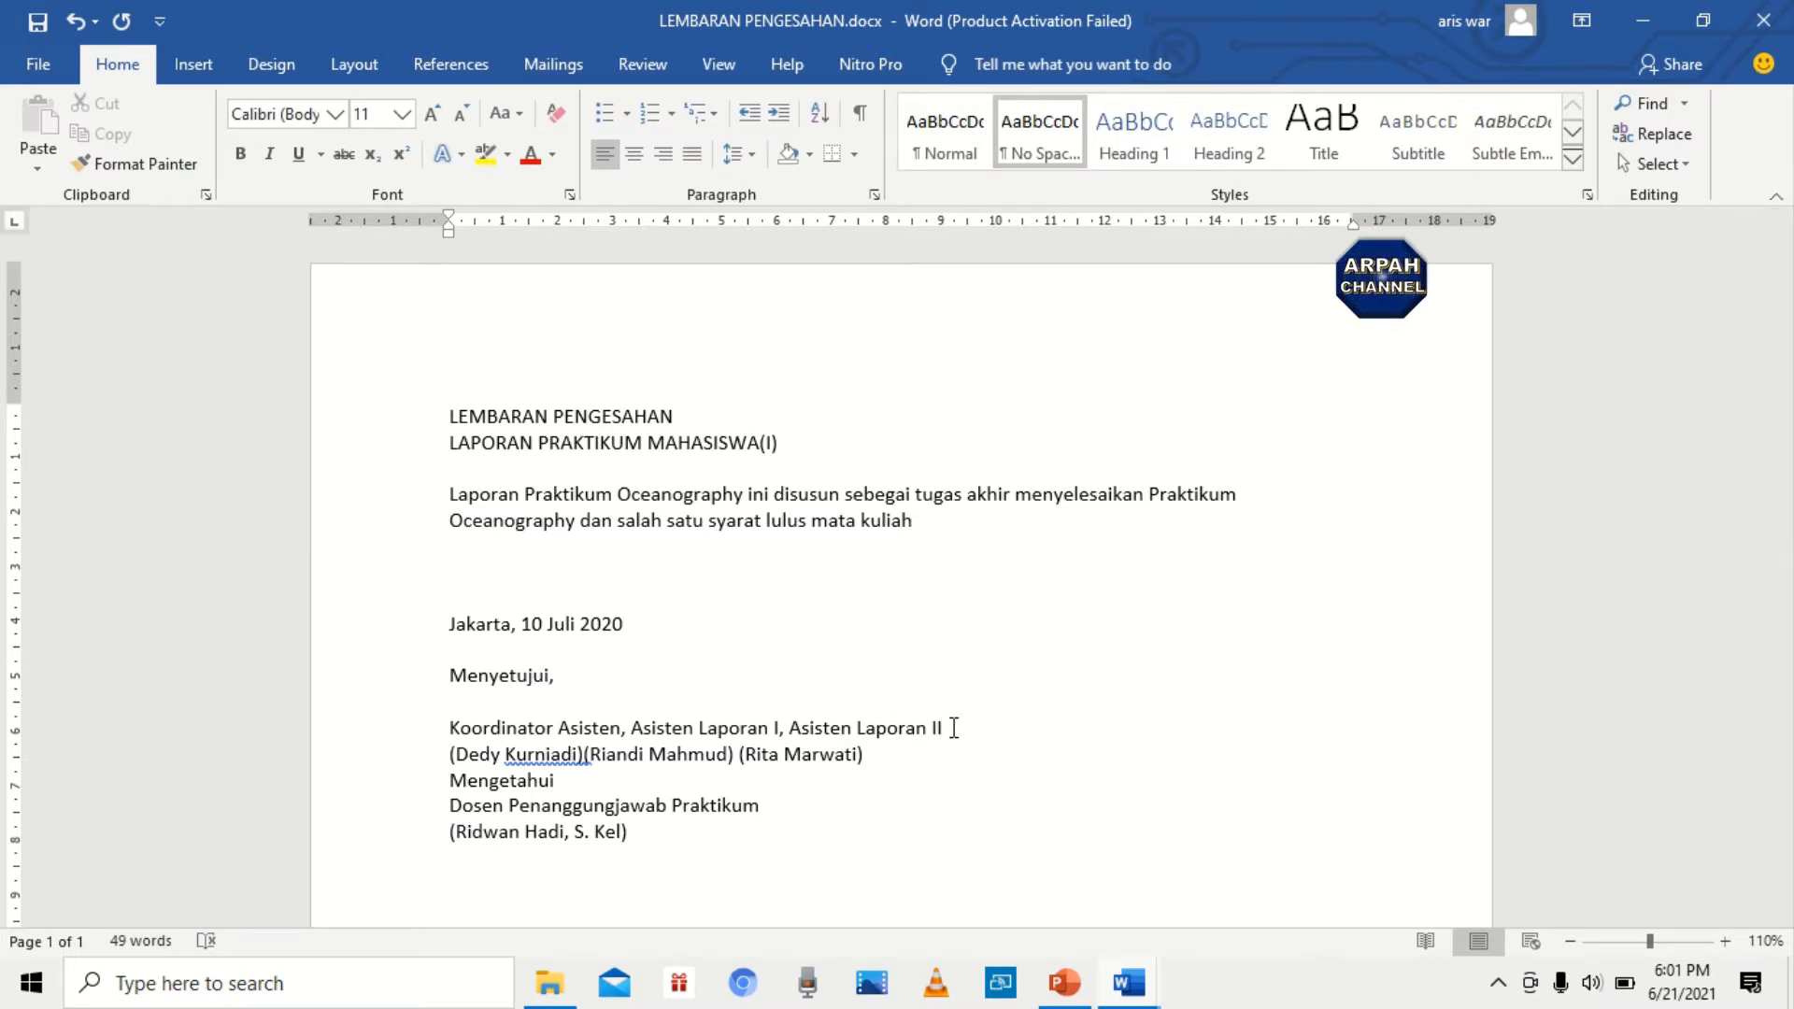
{"action": "key", "text": "Return"}
{"action": "key", "text": "Return"}
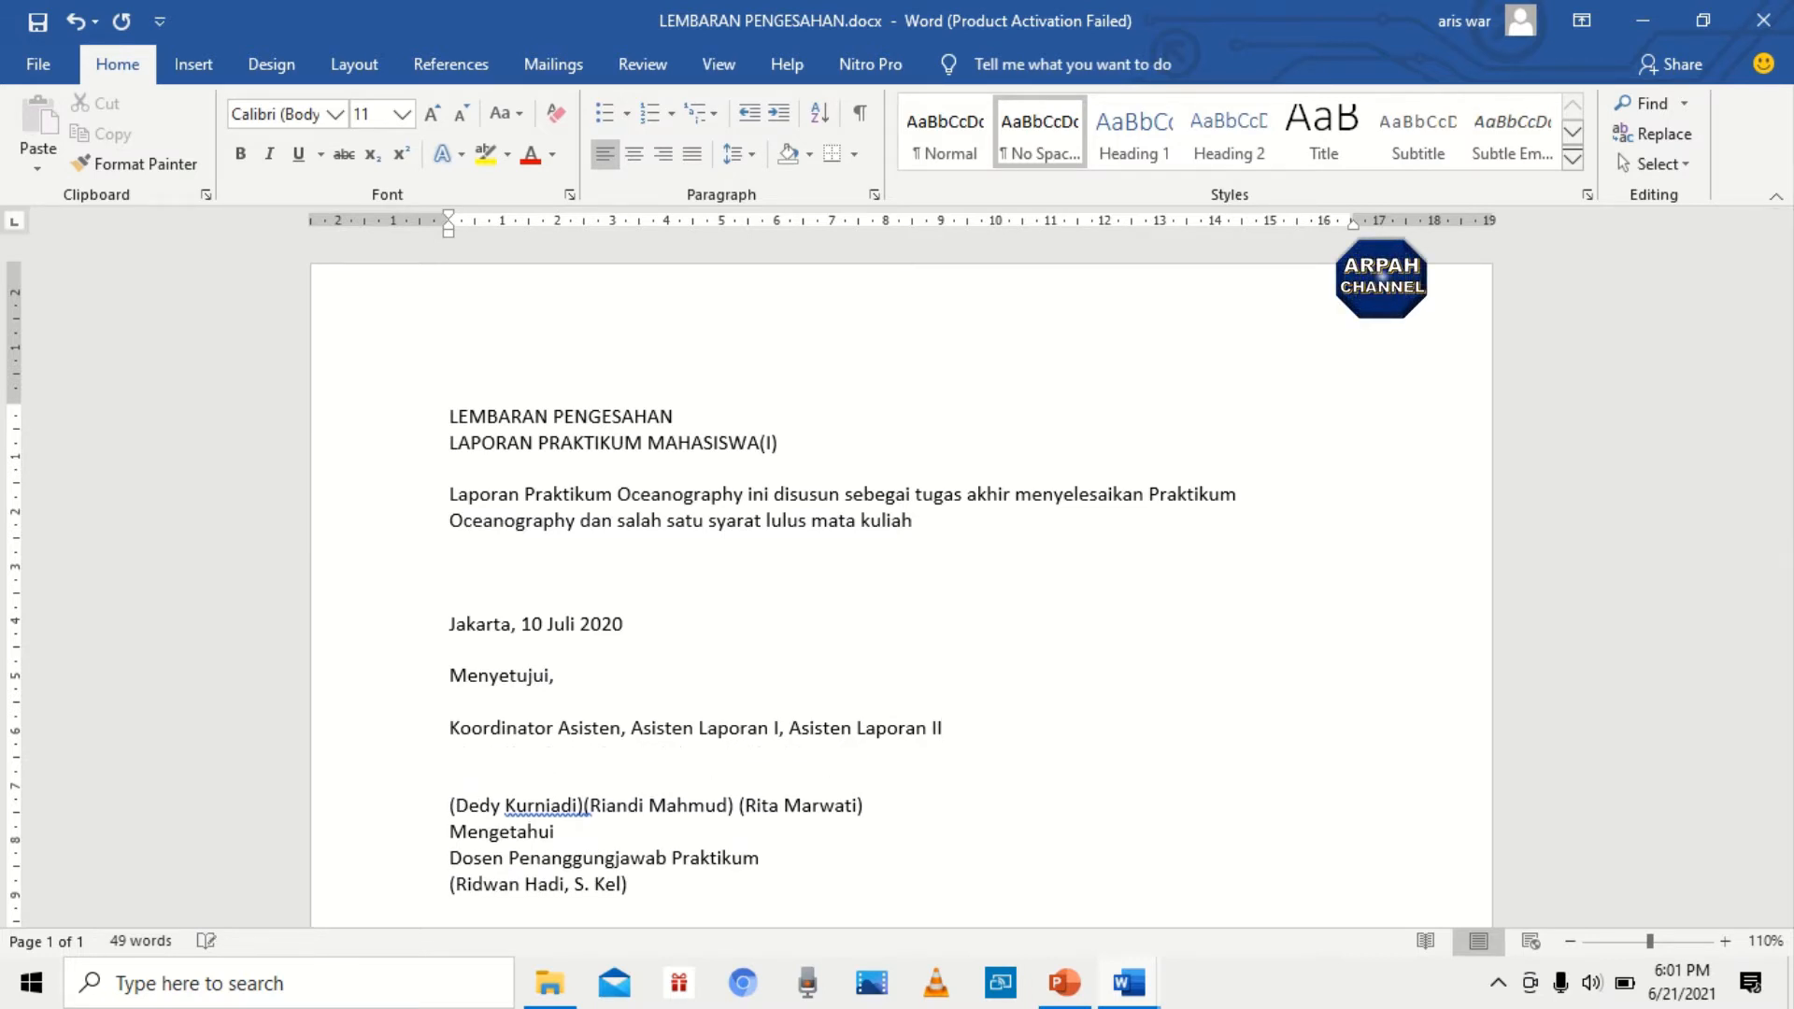
{"action": "scroll", "coordinate": [897, 580], "scroll_direction": "down", "scroll_amount": 3}
{"action": "key", "text": "Return"}
{"action": "key", "text": "Return"}
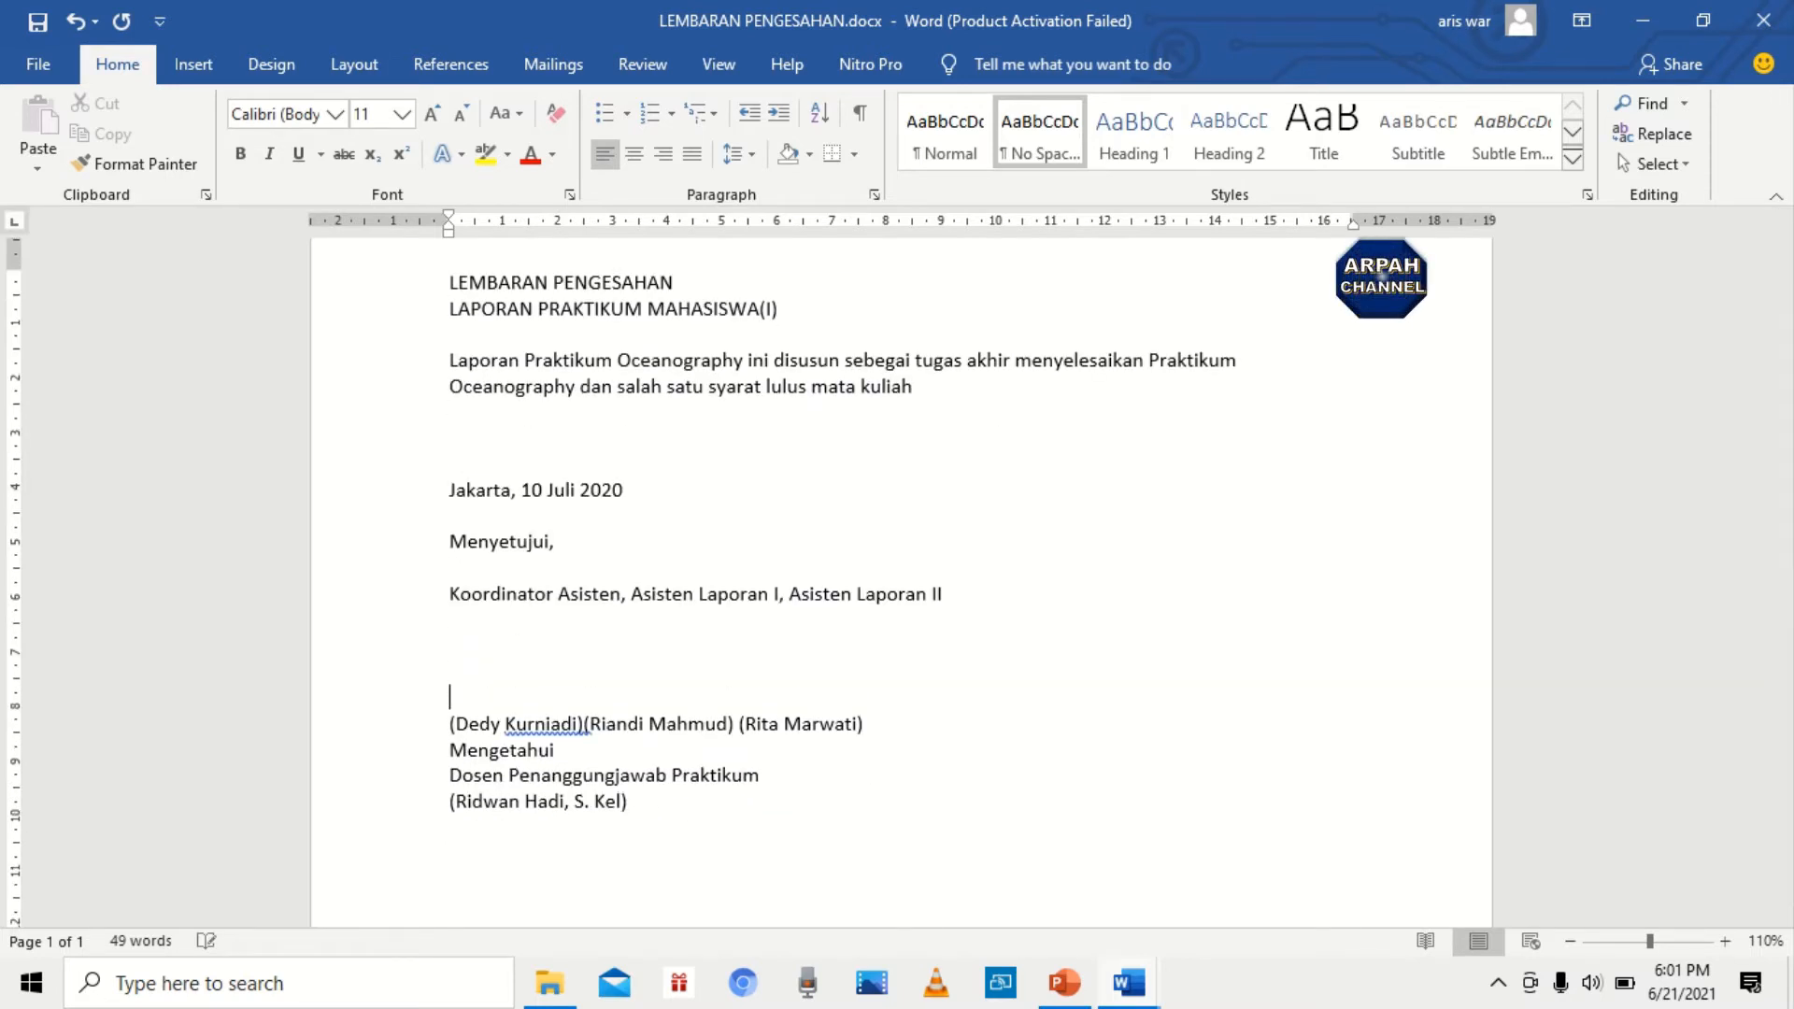
Step: Insert two blank lines below the row of three names and four below "Dosen Penanggungjawab Praktikum"
{"action": "scroll", "coordinate": [953, 725], "scroll_direction": "down", "scroll_amount": 3}
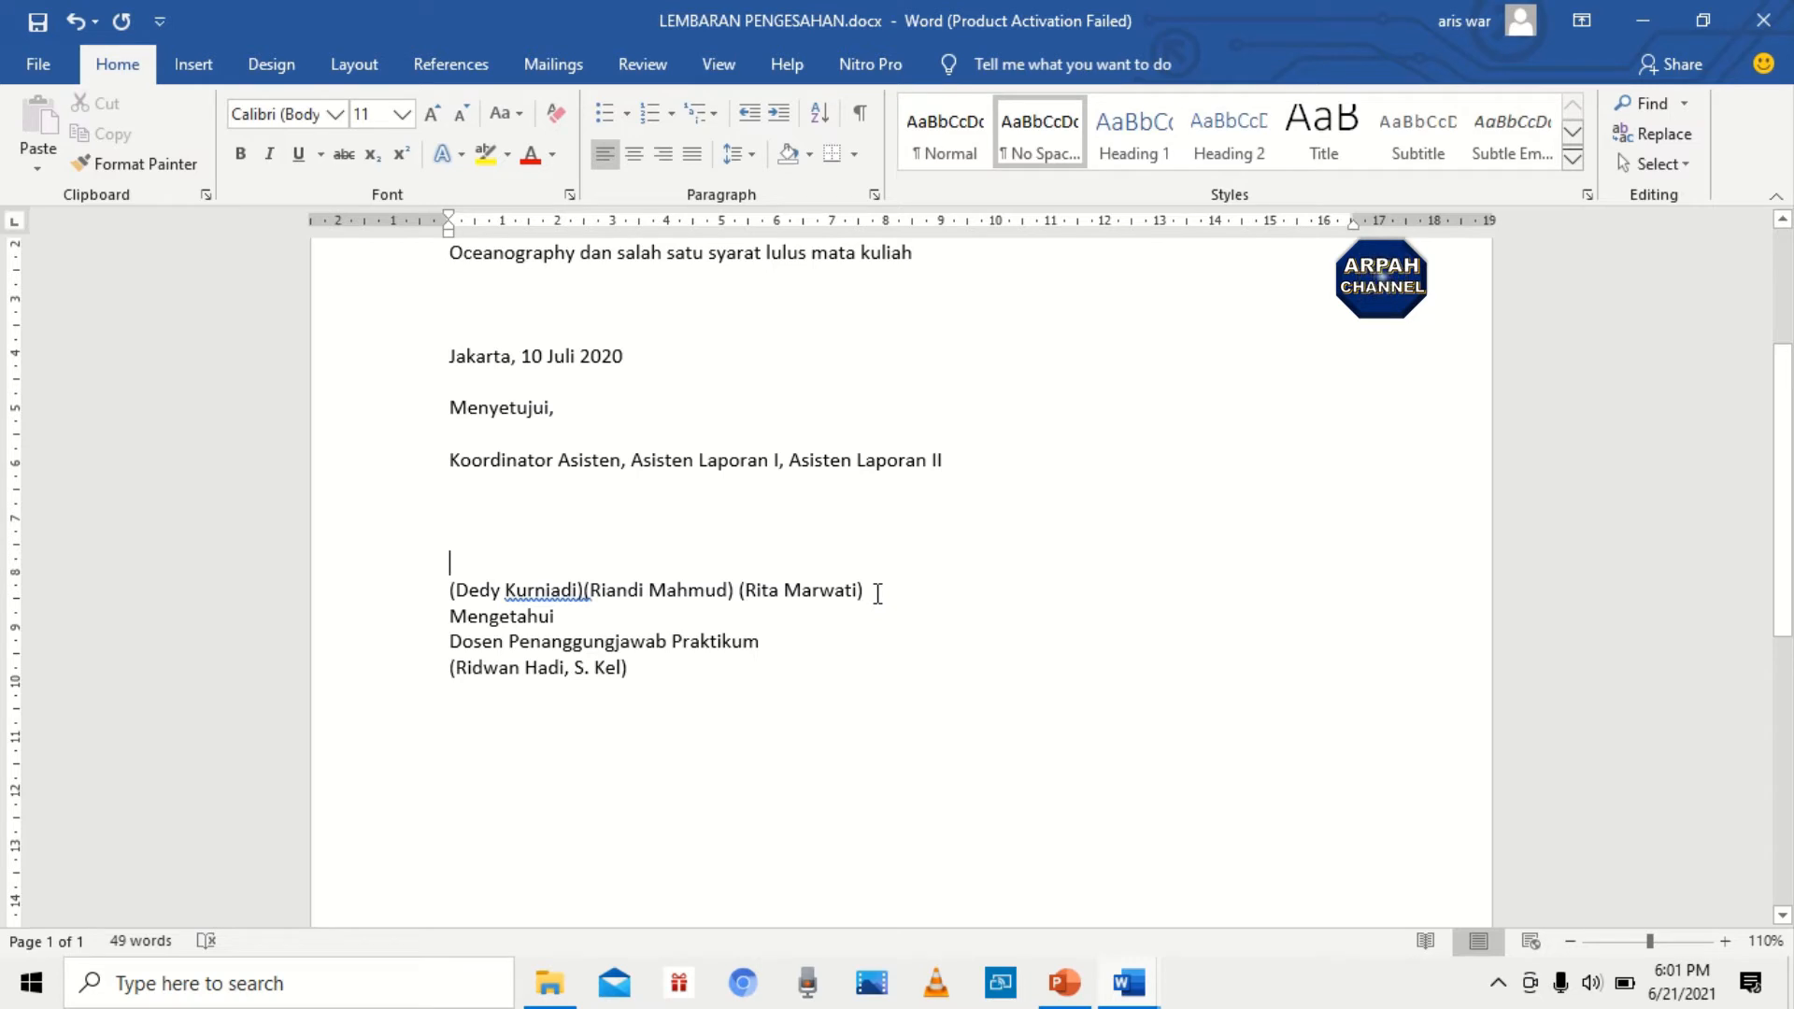
{"action": "left_click", "coordinate": [878, 592]}
{"action": "key", "text": "Return"}
{"action": "key", "text": "Return"}
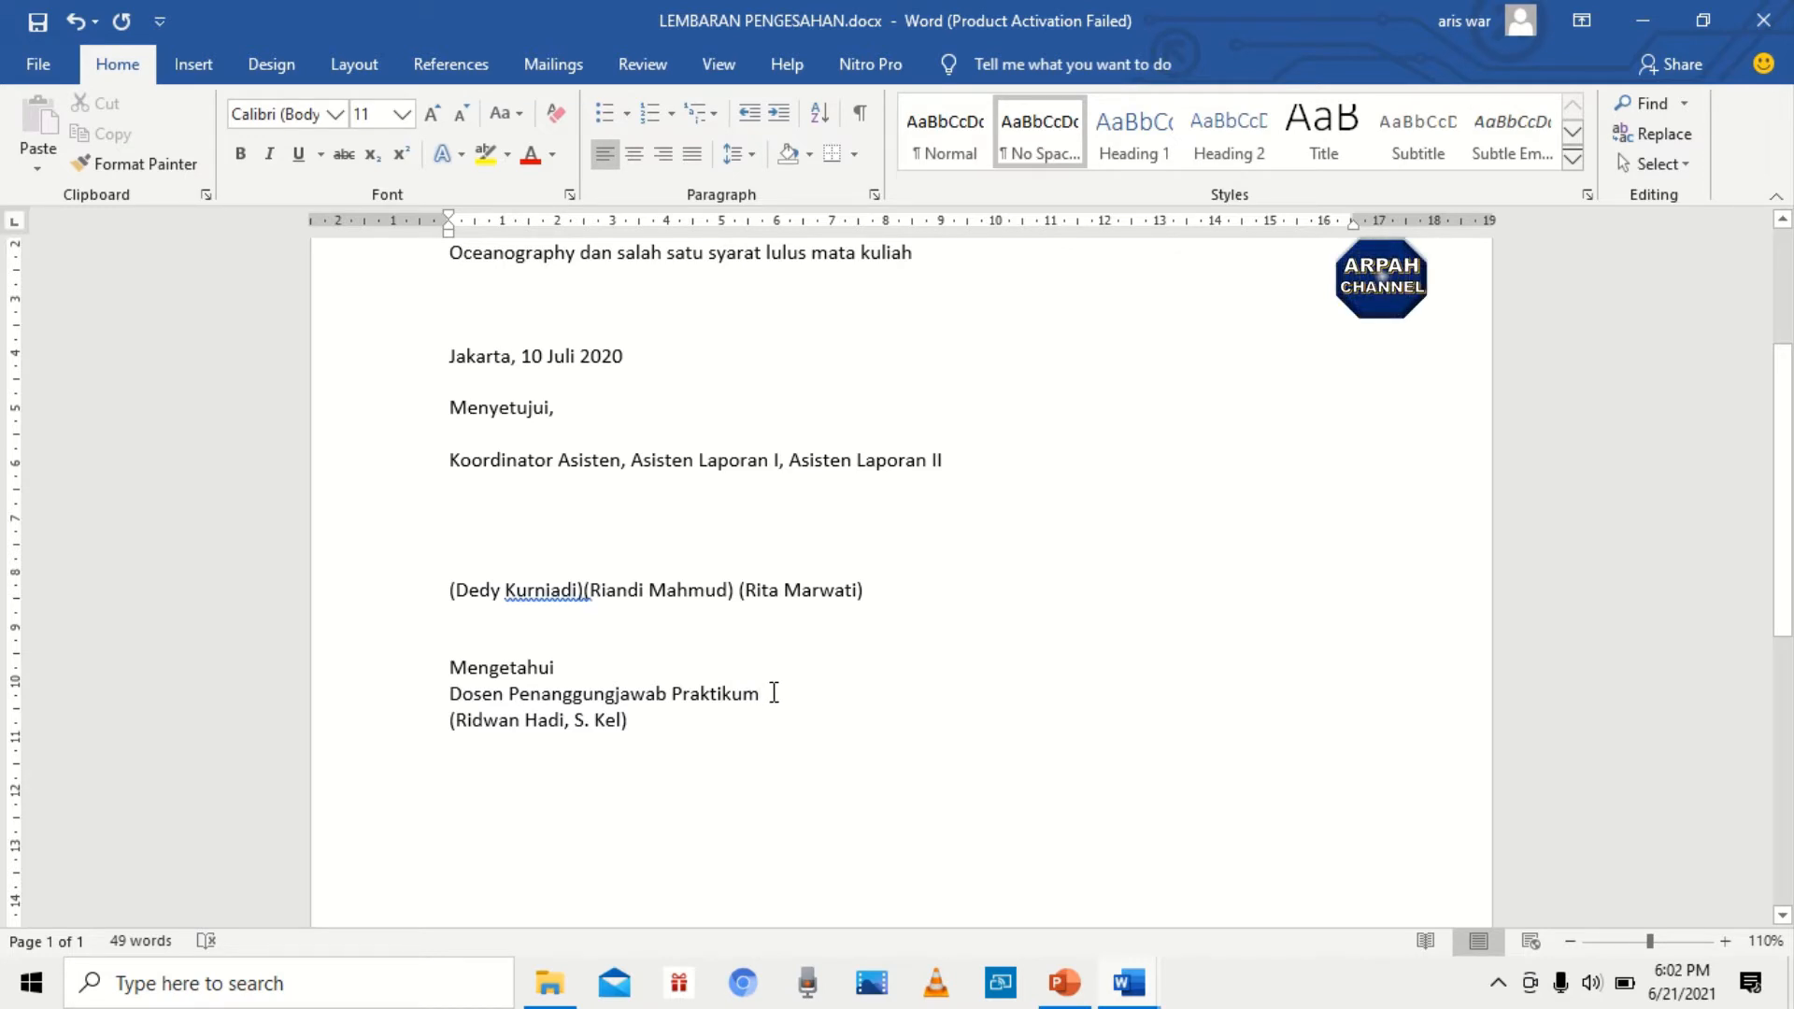
{"action": "key", "text": "Return"}
{"action": "key", "text": "Return"}
{"action": "key", "text": "Return"}
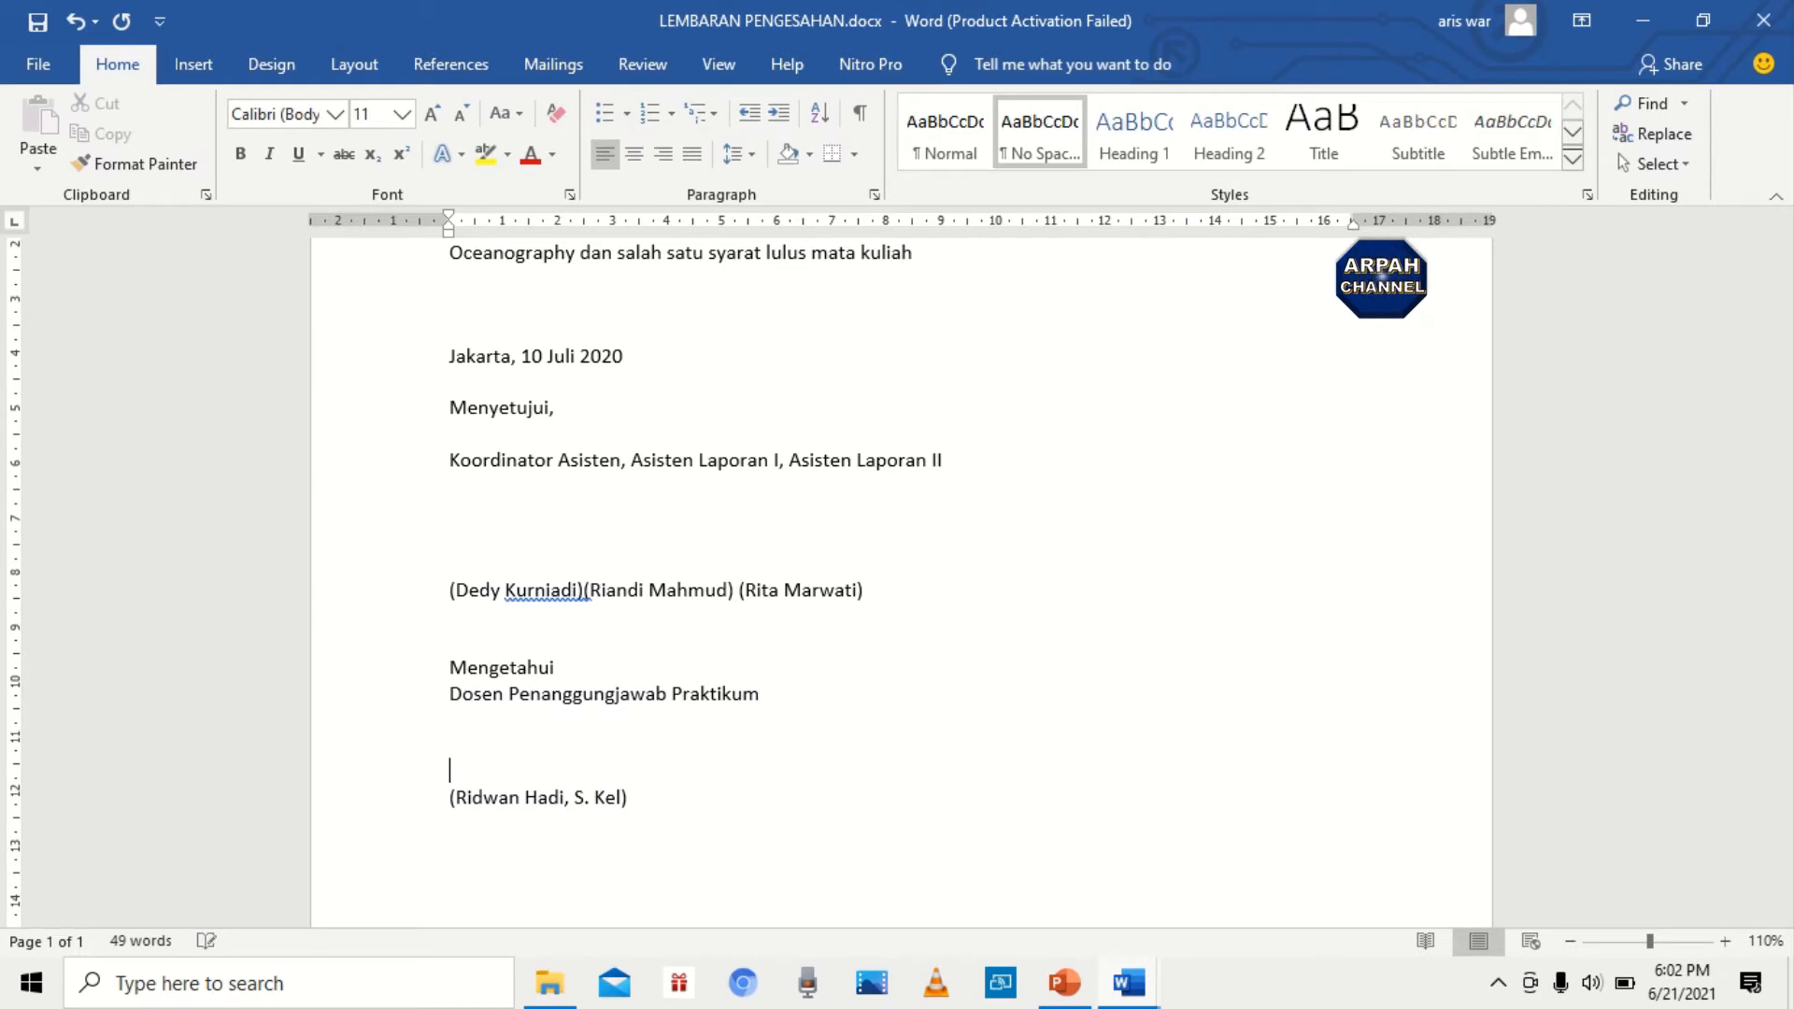
{"action": "key", "text": "Return"}
Step: Review the new spacing and switch to LEMBARAN PENGESAHAN1.docx to compare it with the formatted approval sheet
{"action": "scroll", "coordinate": [775, 692], "scroll_direction": "up", "scroll_amount": 3}
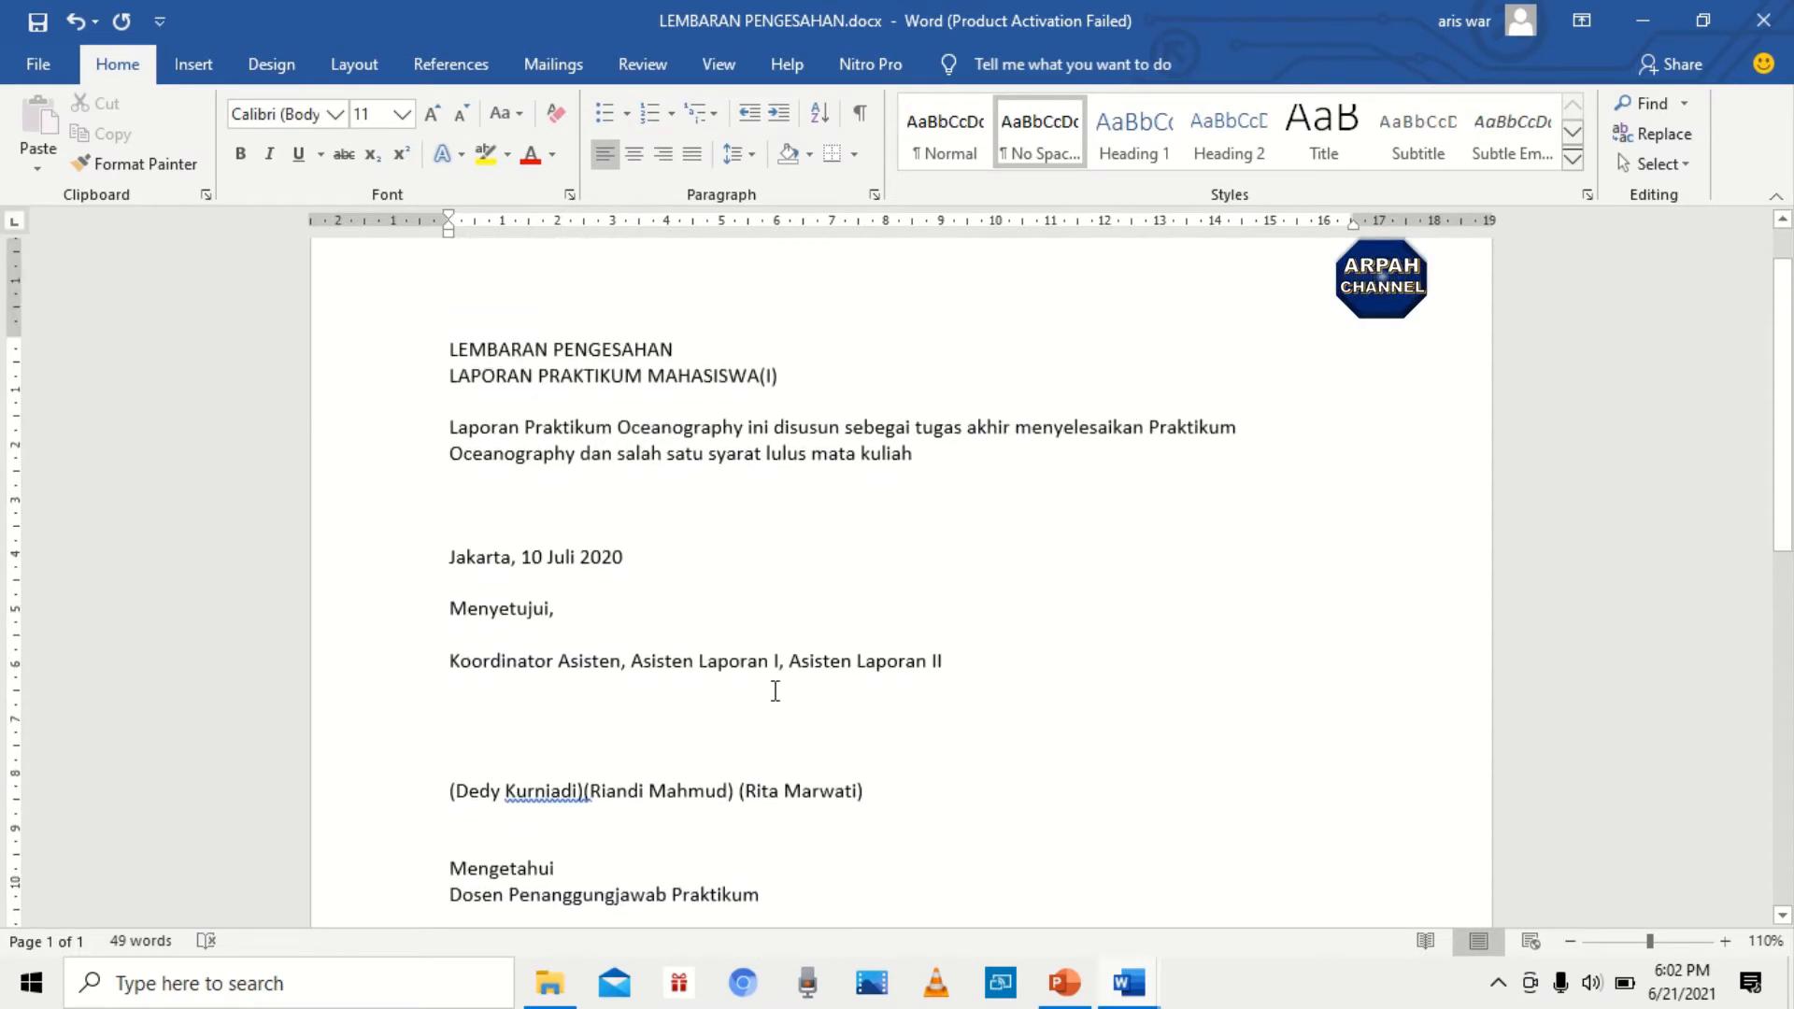
{"action": "scroll", "coordinate": [775, 691], "scroll_direction": "down", "scroll_amount": 1}
{"action": "scroll", "coordinate": [773, 688], "scroll_direction": "down", "scroll_amount": 1, "text": "ctrl"}
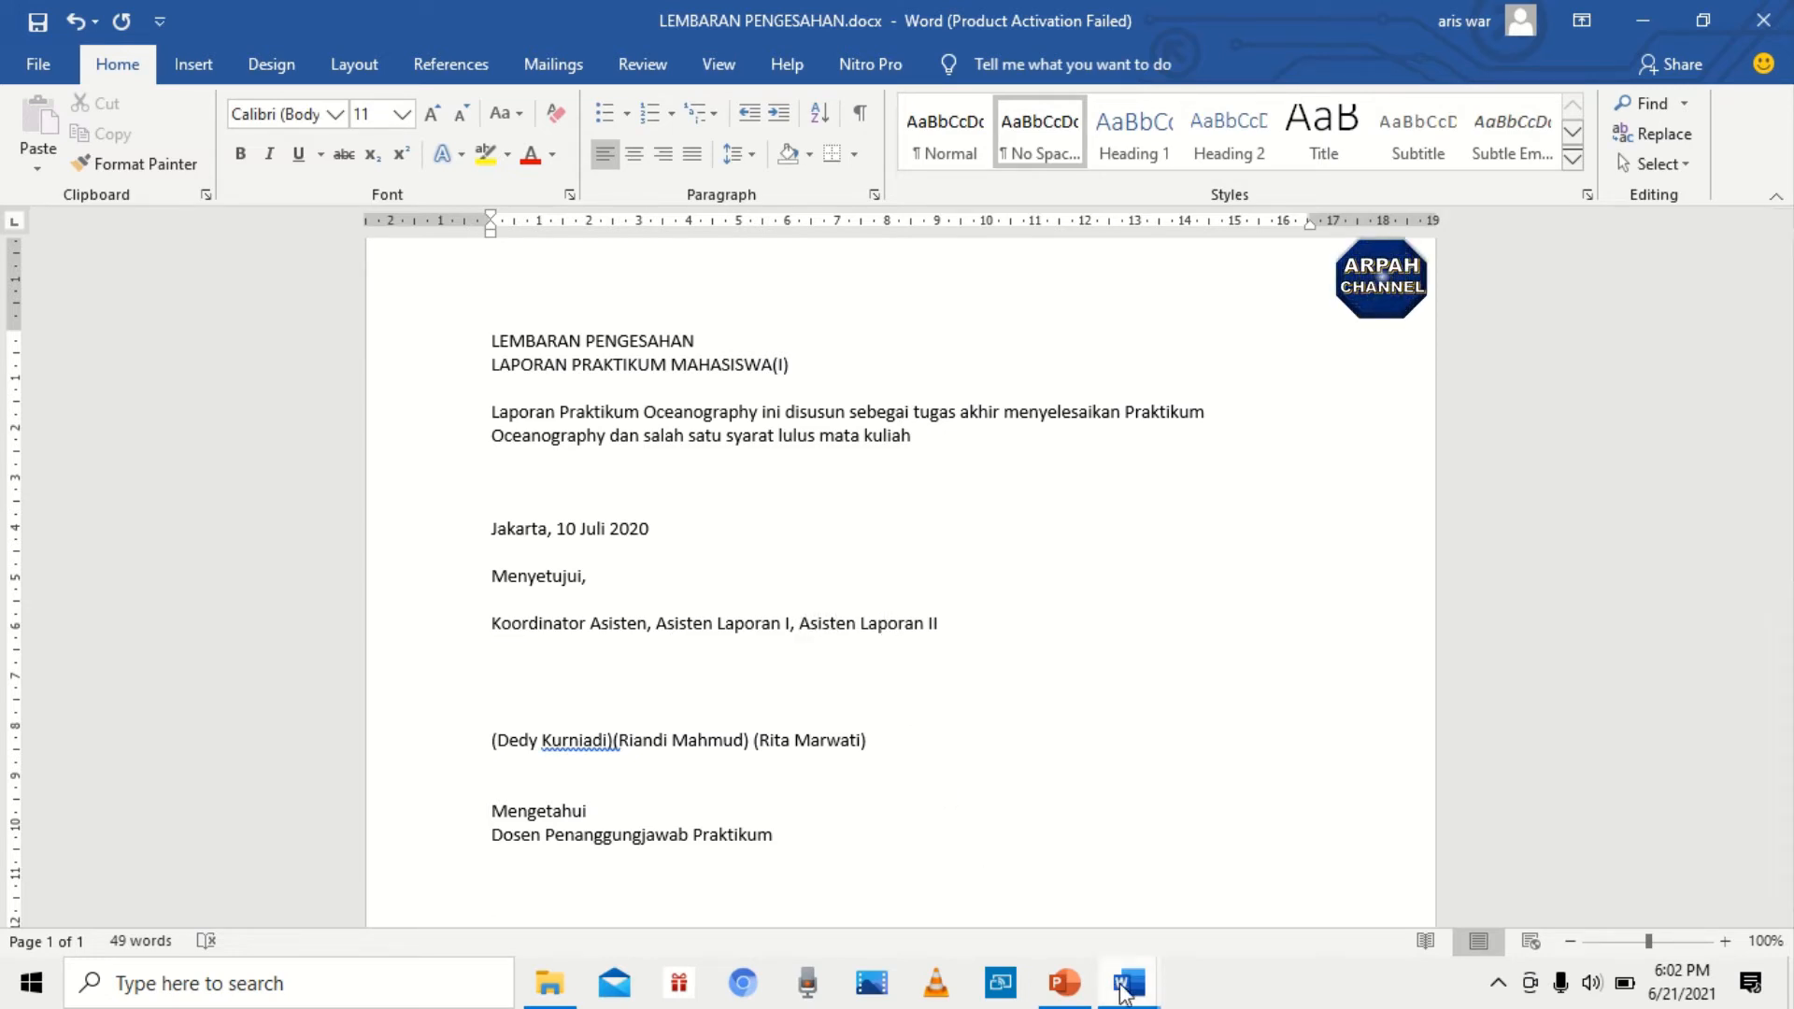
{"action": "mouse_move", "coordinate": [1124, 991]}
{"action": "left_click", "coordinate": [1057, 927]}
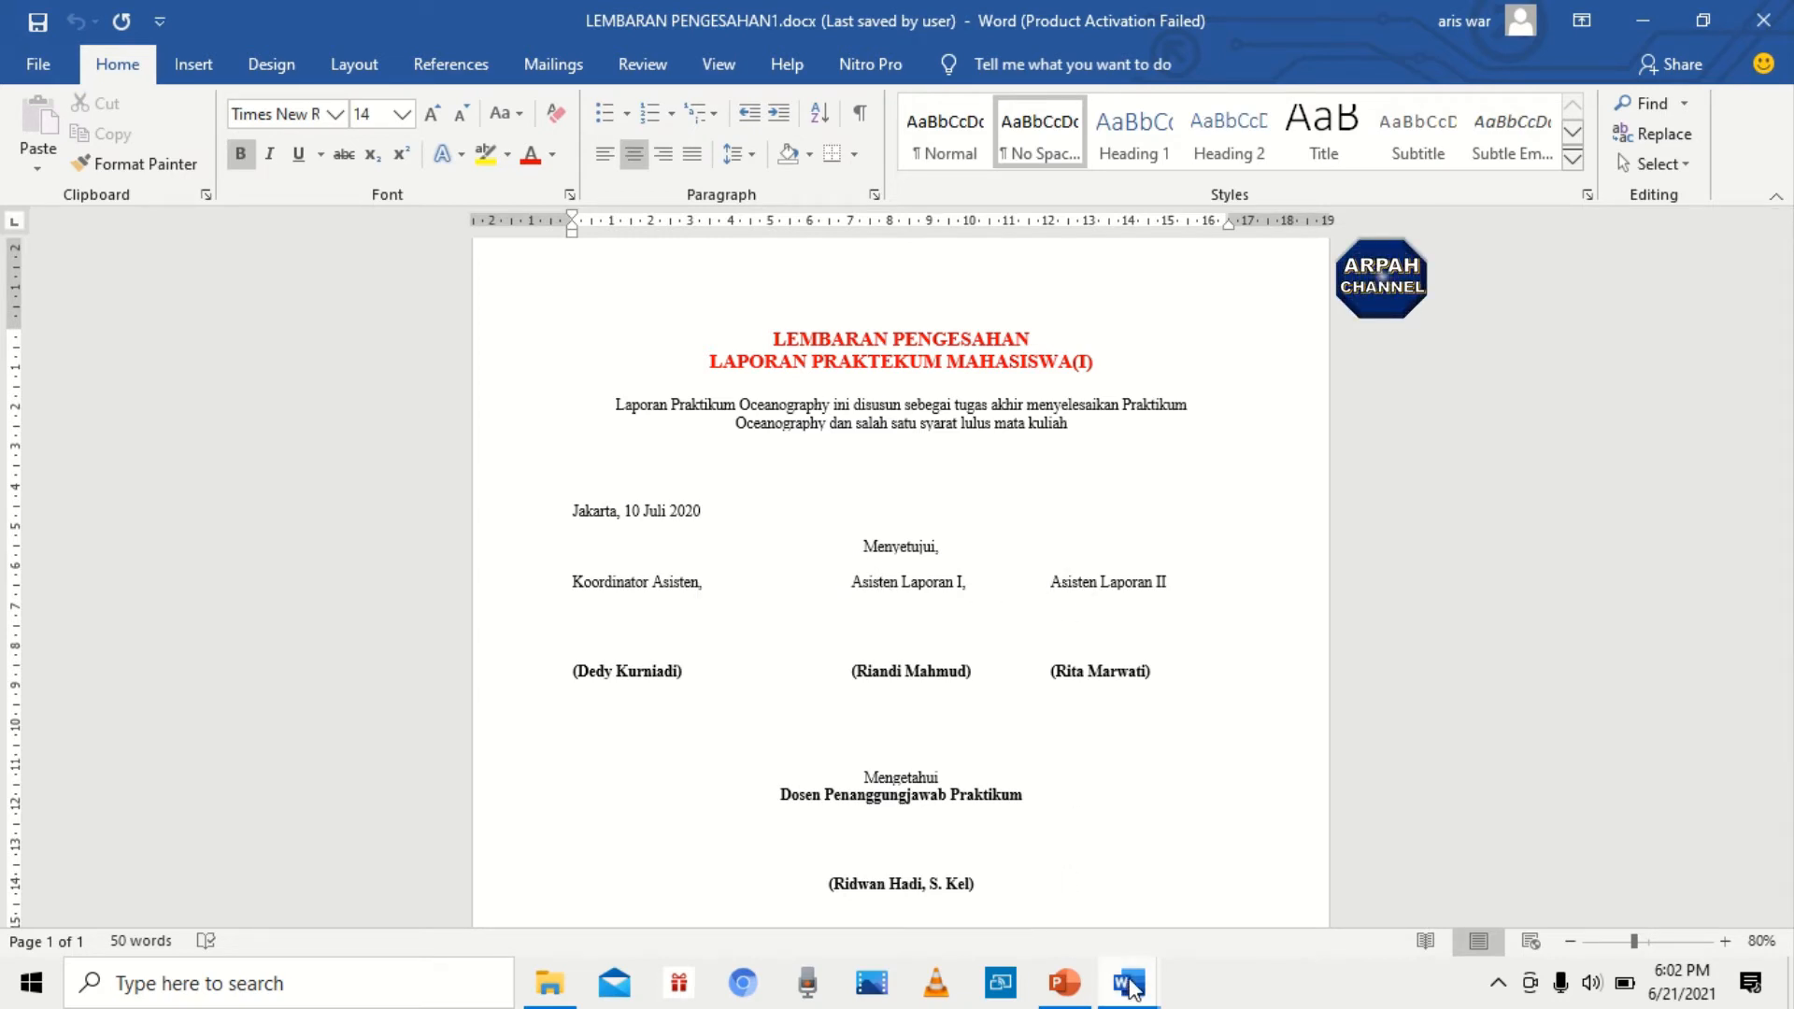
Step: Return to LEMBARAN PENGESAHAN.docx and align "Asisten Laporan I" and "Asisten Laporan II" at left tab stops of about 7.5 cm and 12 cm
{"action": "mouse_move", "coordinate": [1130, 985]}
{"action": "left_click", "coordinate": [1161, 883]}
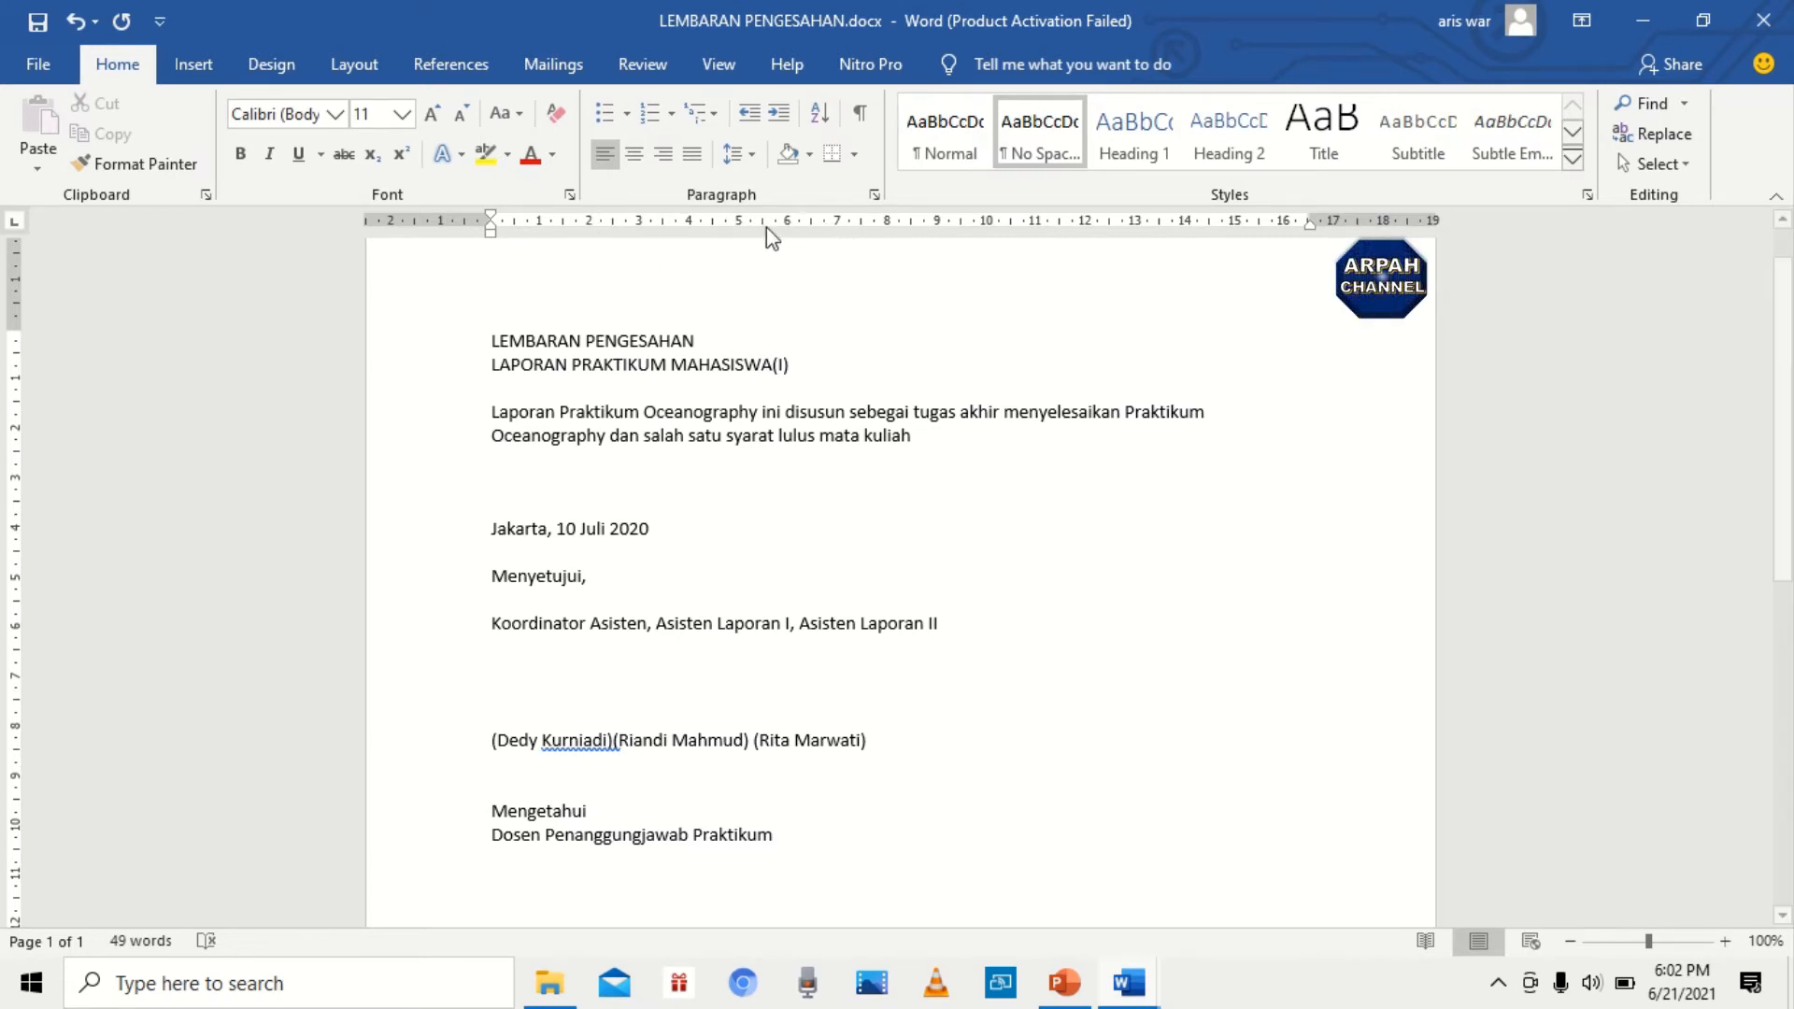
{"action": "left_click", "coordinate": [860, 222]}
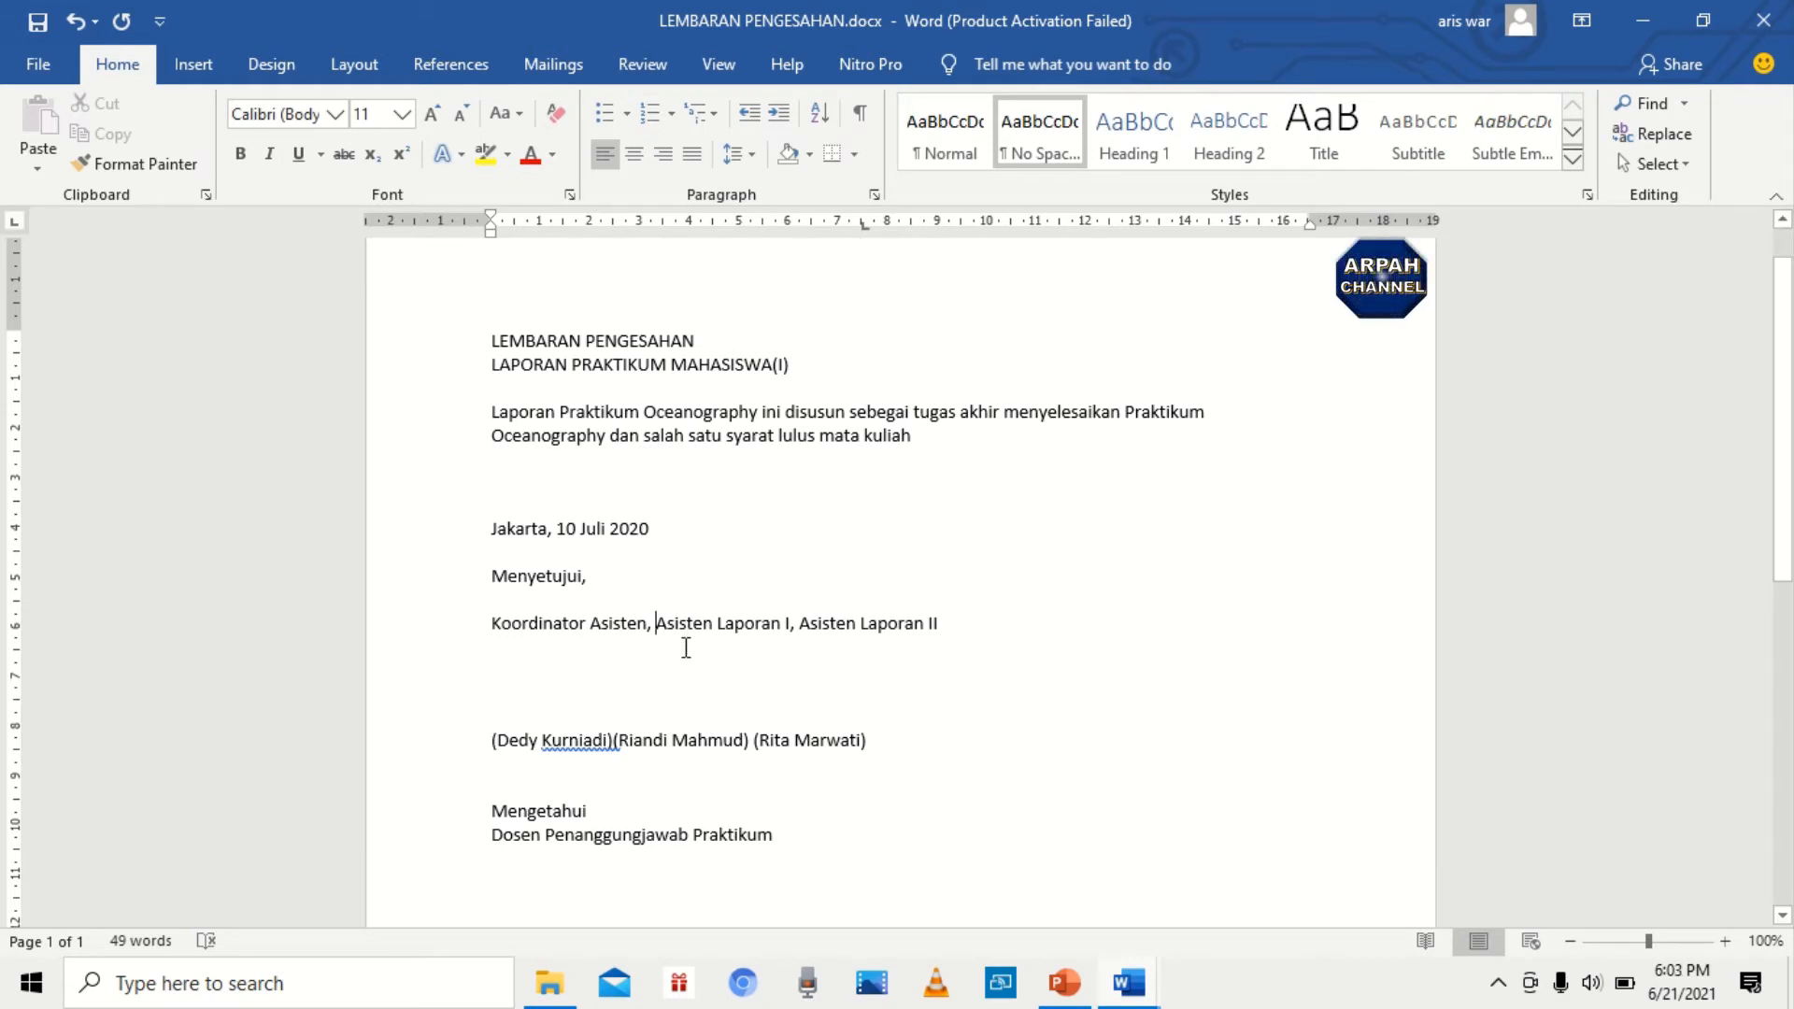
{"action": "key", "text": "Tab"}
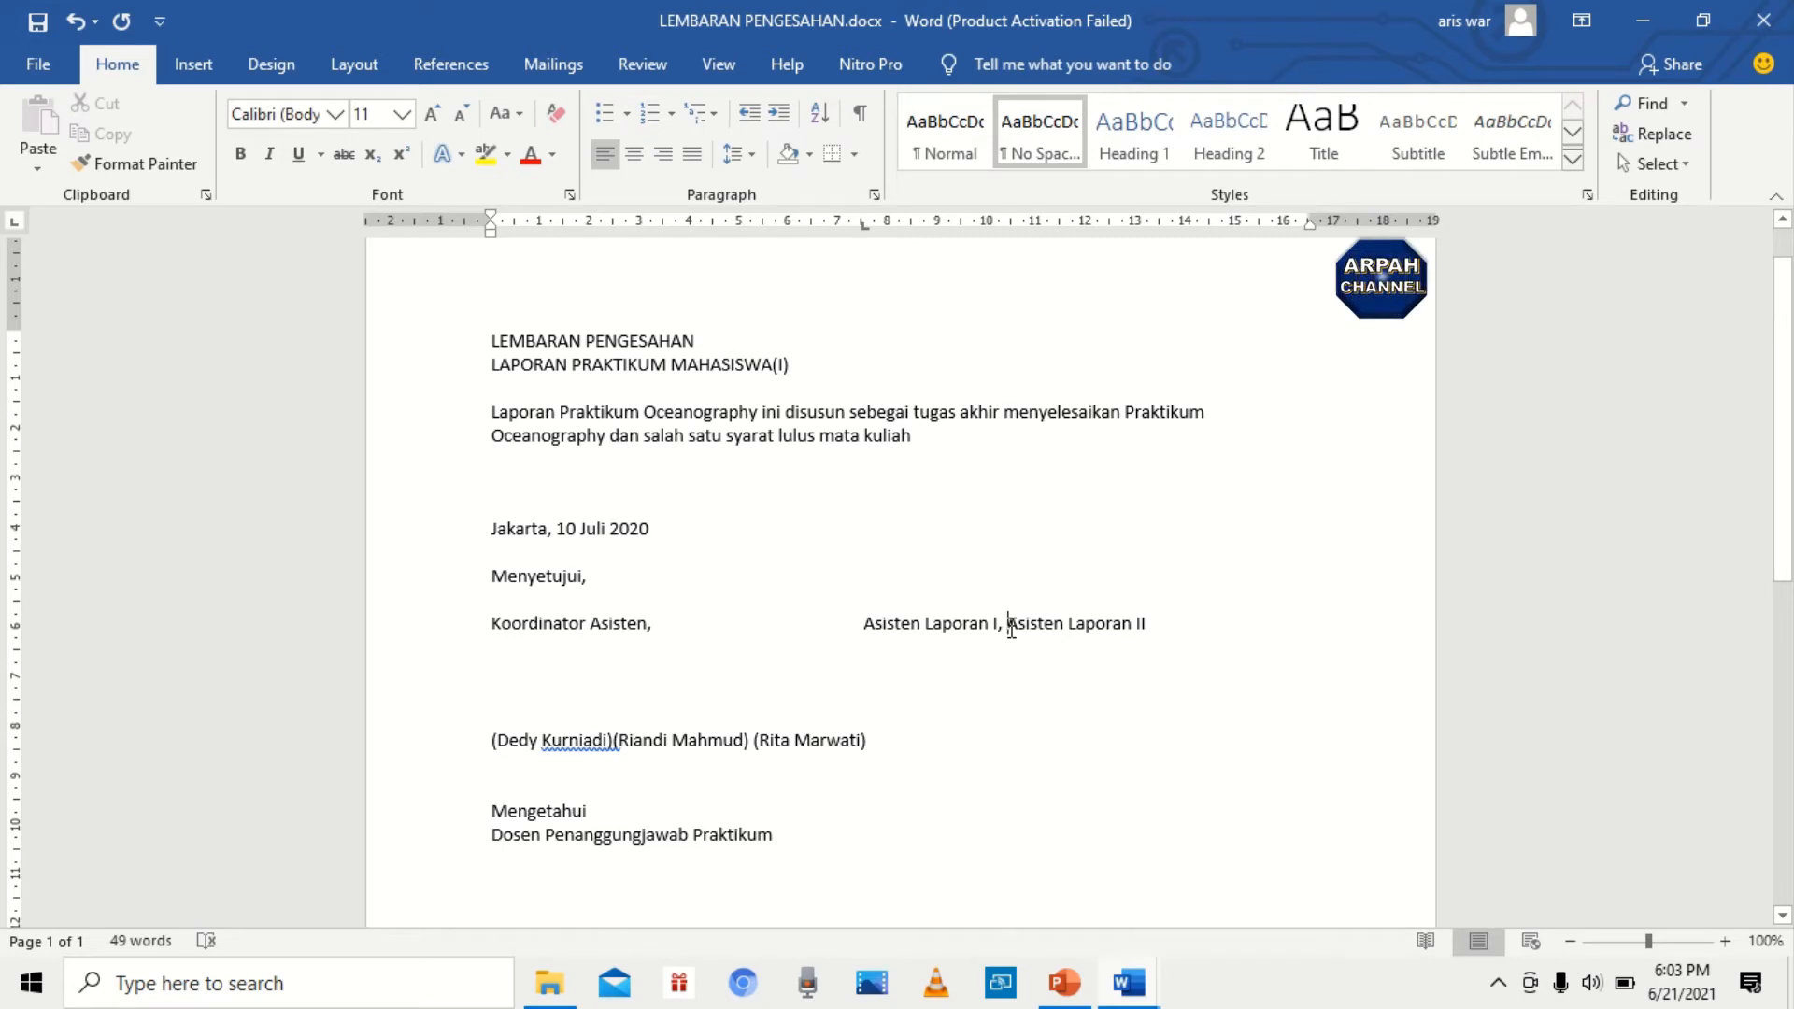
{"action": "left_click", "coordinate": [1086, 226]}
{"action": "key", "text": "Tab"}
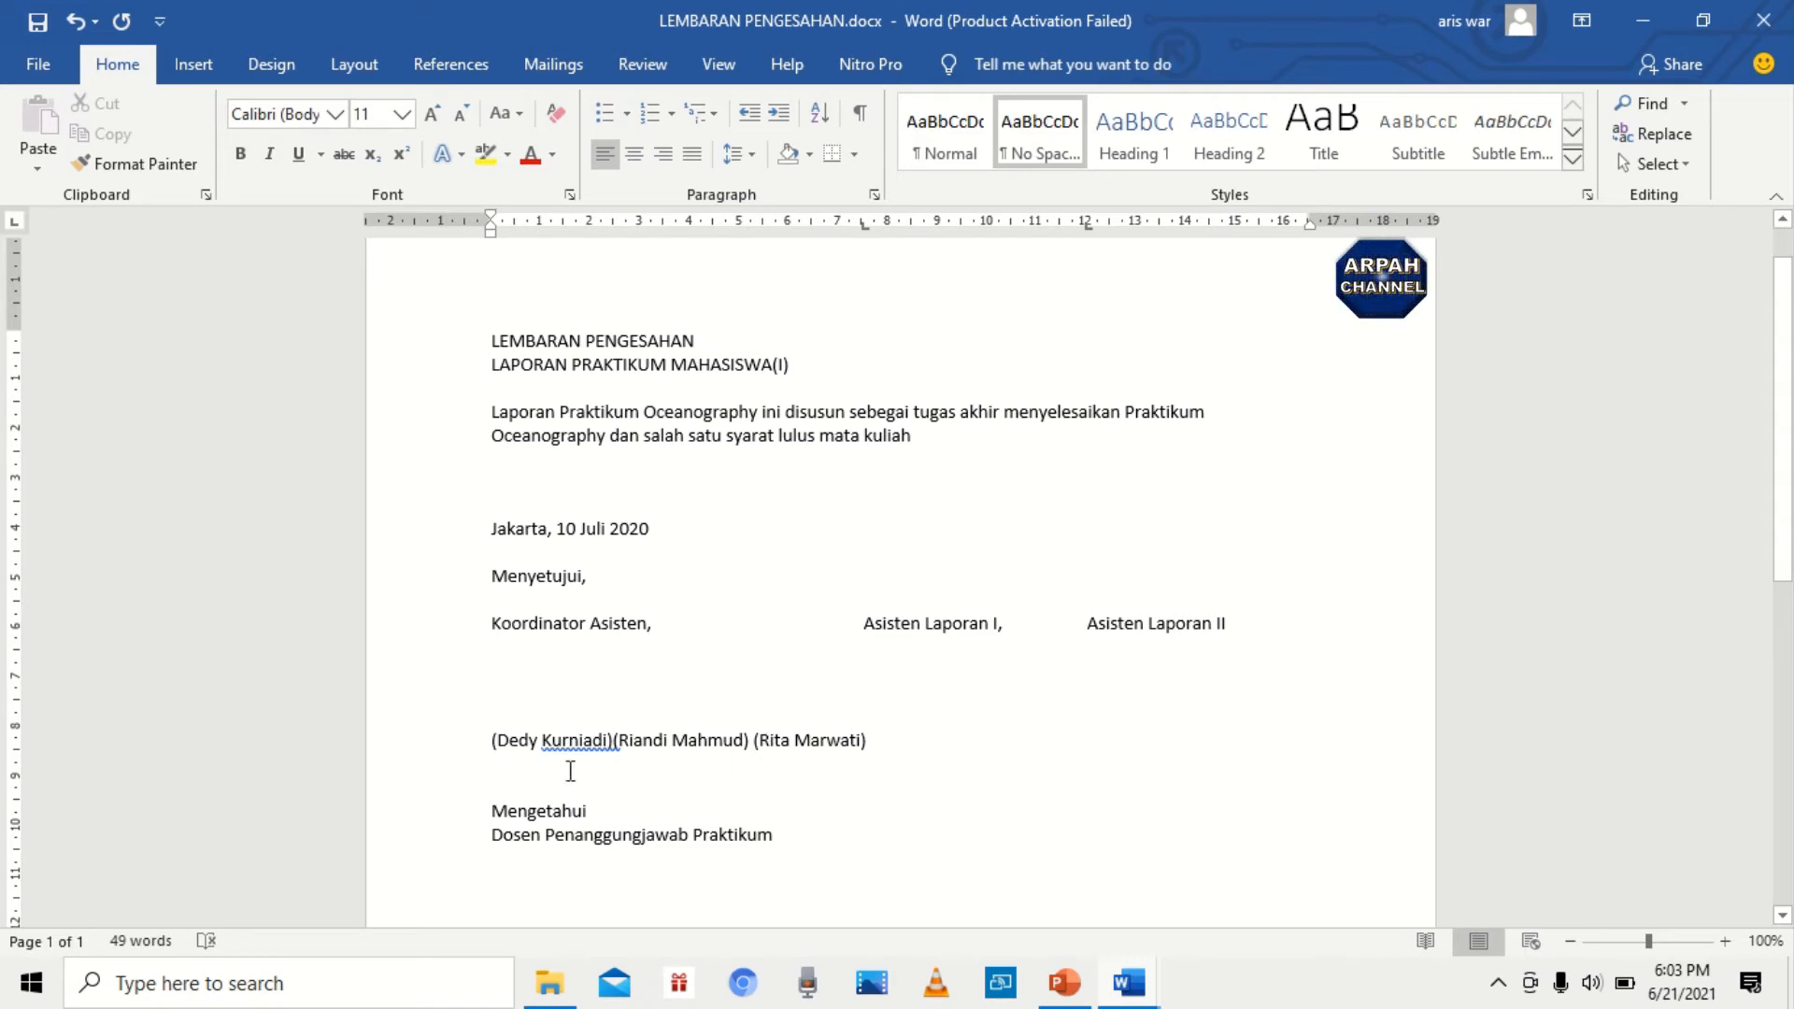
Step: Align the second and third names in the signature row at tab stops of about 7.5 cm and 12 cm, matching the roles above
{"action": "left_click", "coordinate": [614, 740]}
{"action": "left_click", "coordinate": [861, 226]}
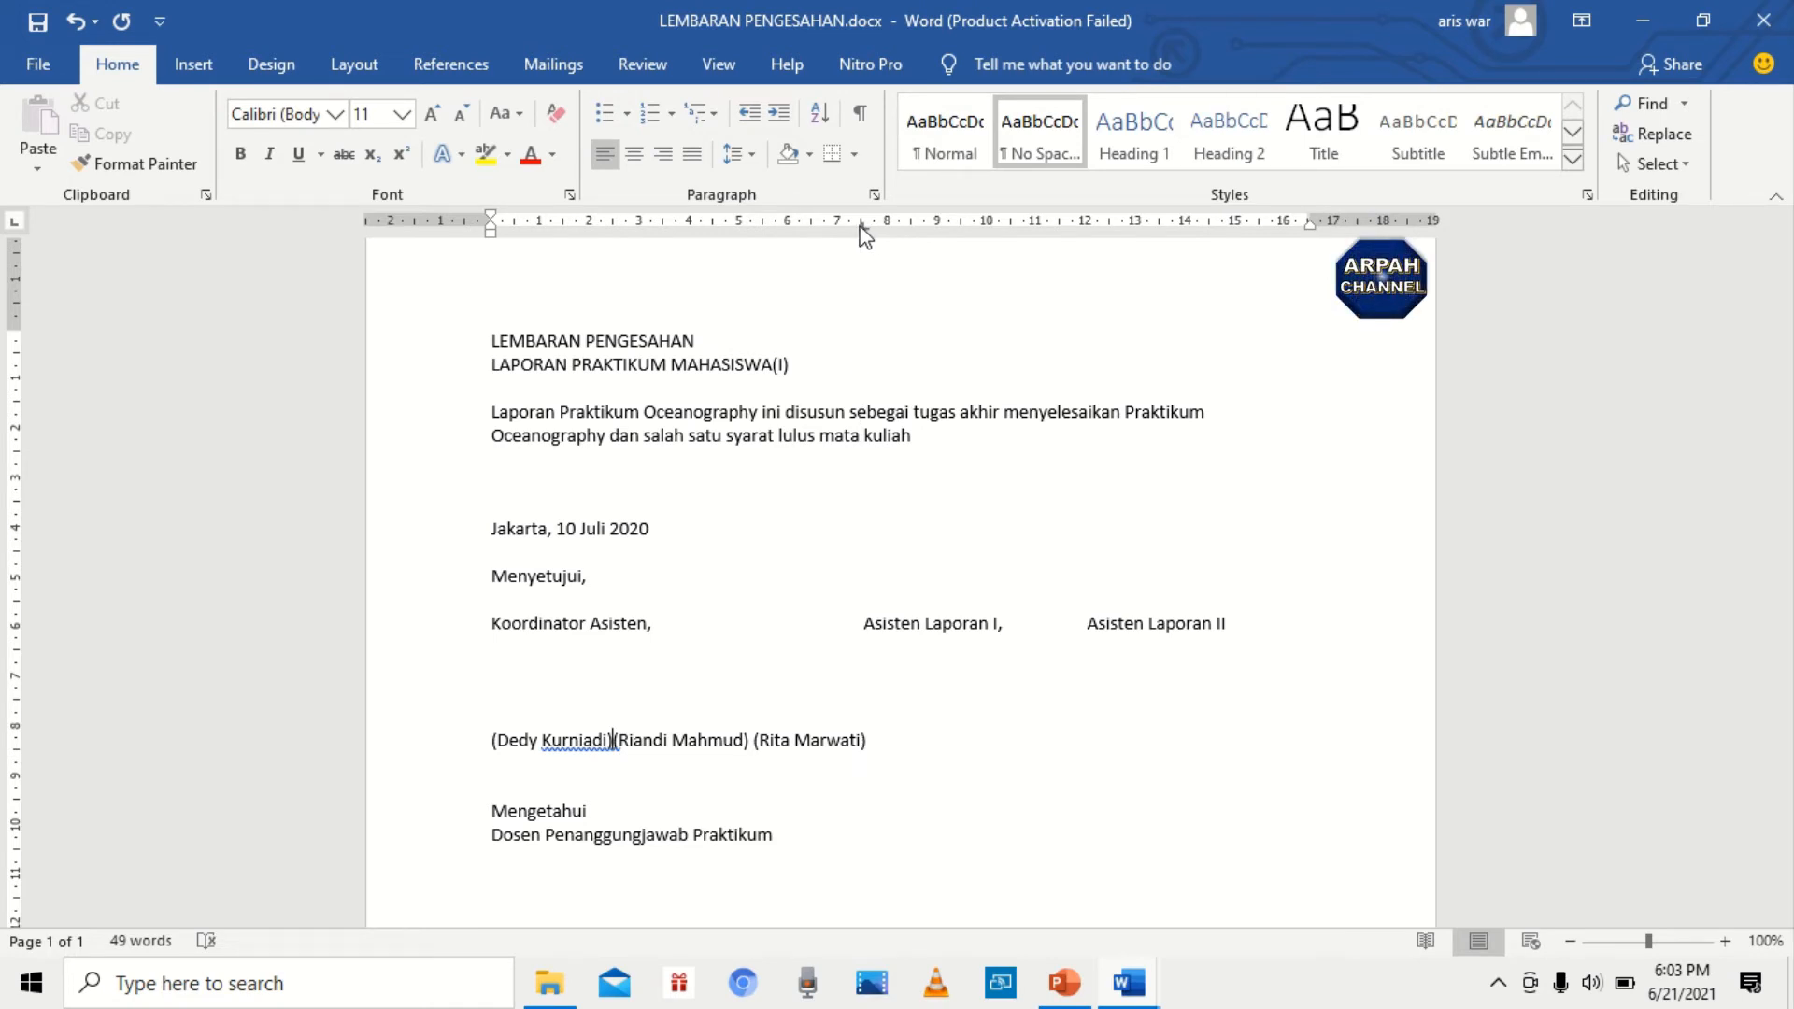
{"action": "key", "text": "Tab"}
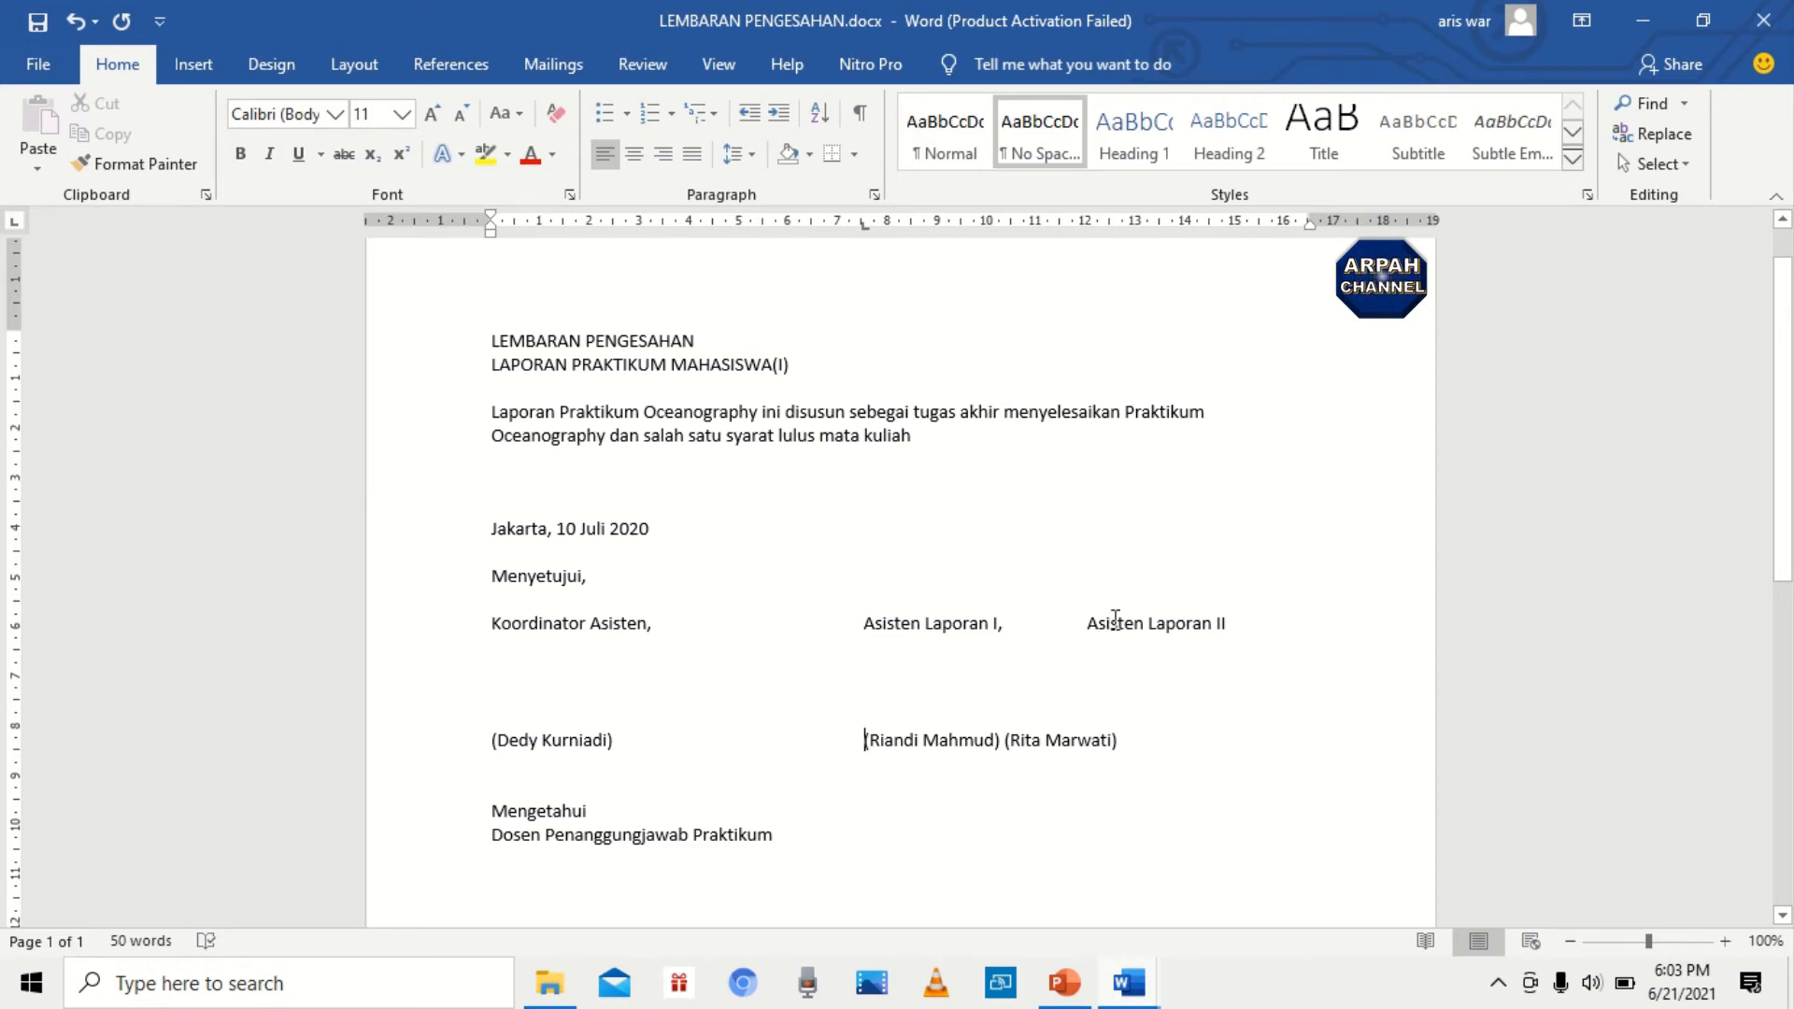
{"action": "left_click", "coordinate": [1001, 740]}
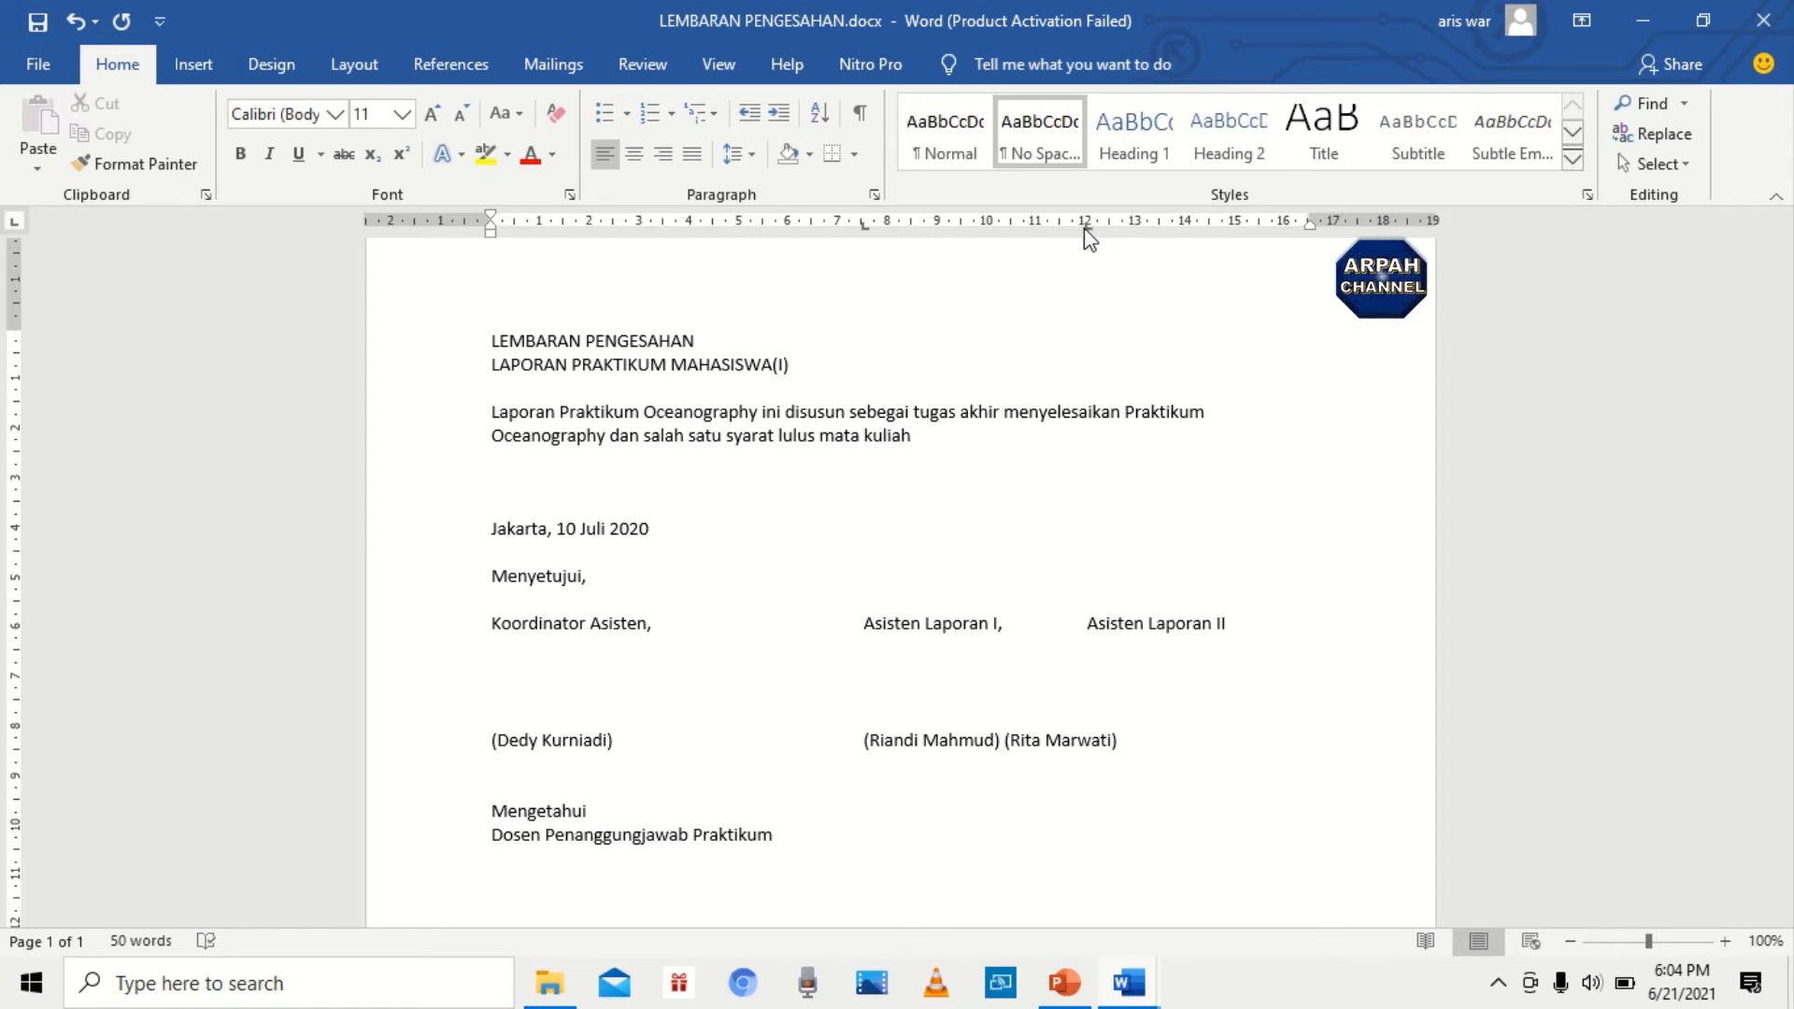
{"action": "key", "text": "Tab"}
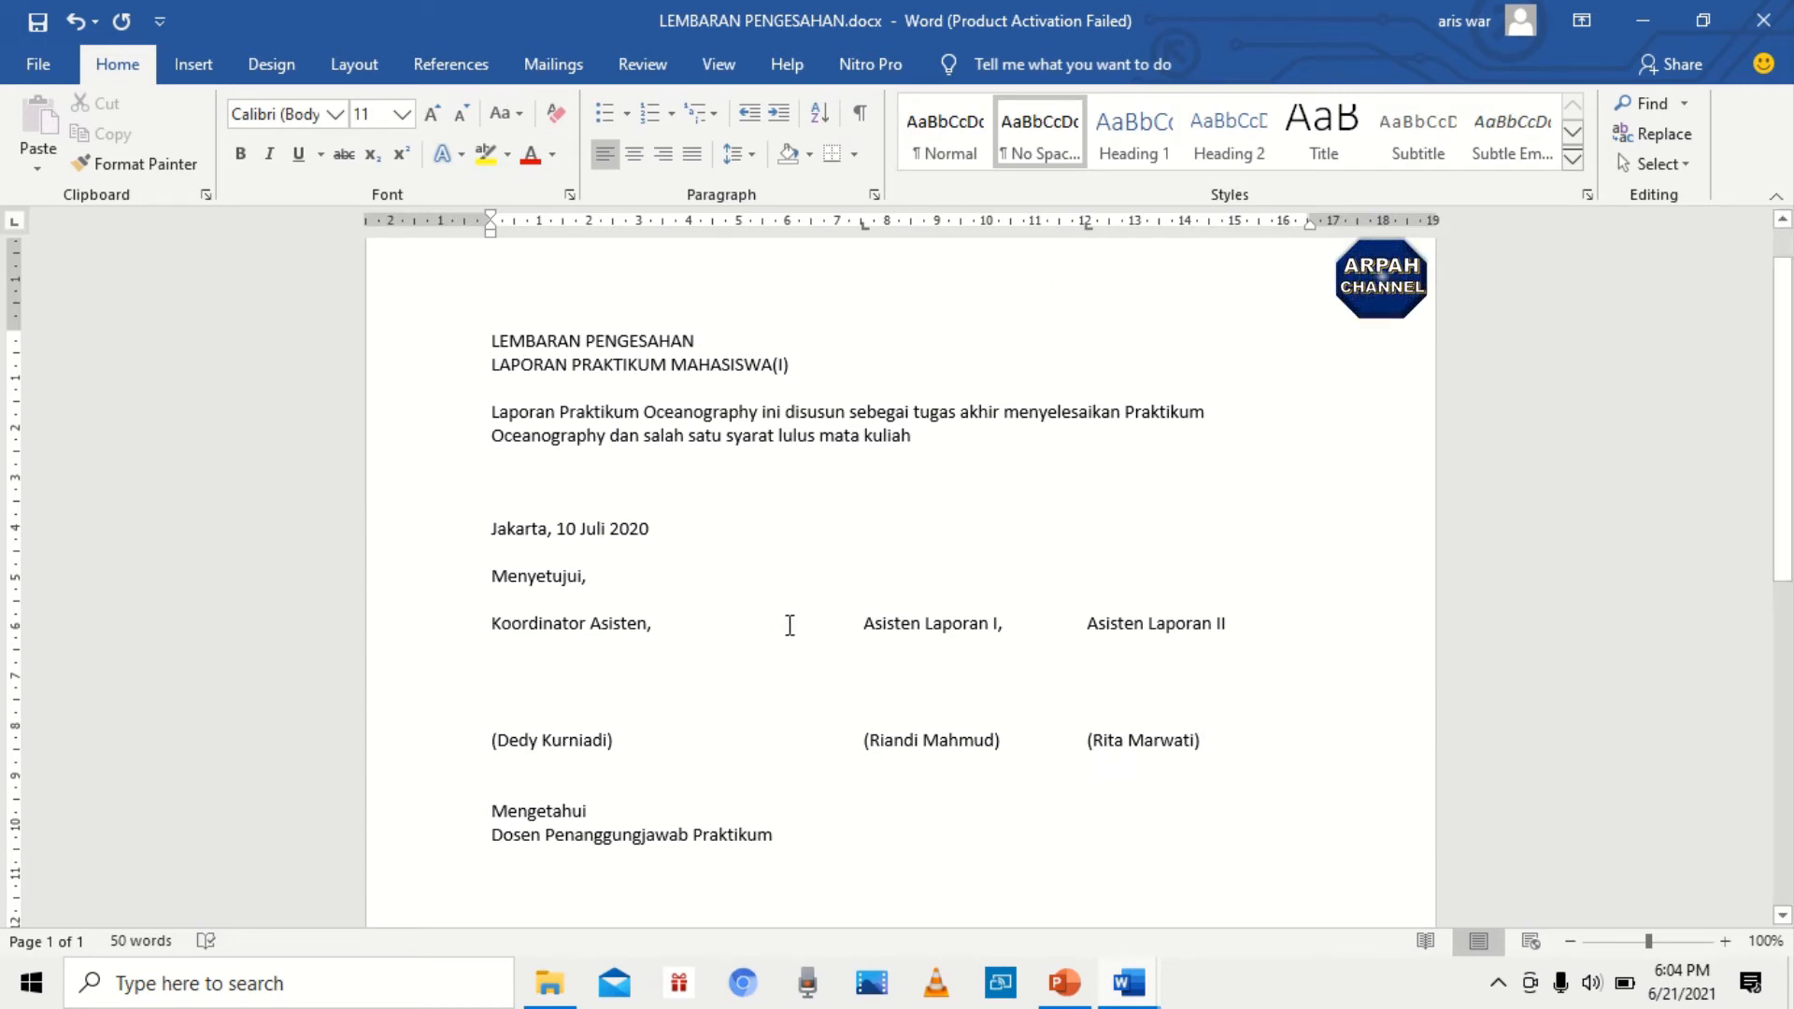
Step: Center the block from "Mengetahui" to the lecturer's name and insert two more blank lines above "Mengetahui"
{"action": "scroll", "coordinate": [790, 627], "scroll_direction": "down", "scroll_amount": 1}
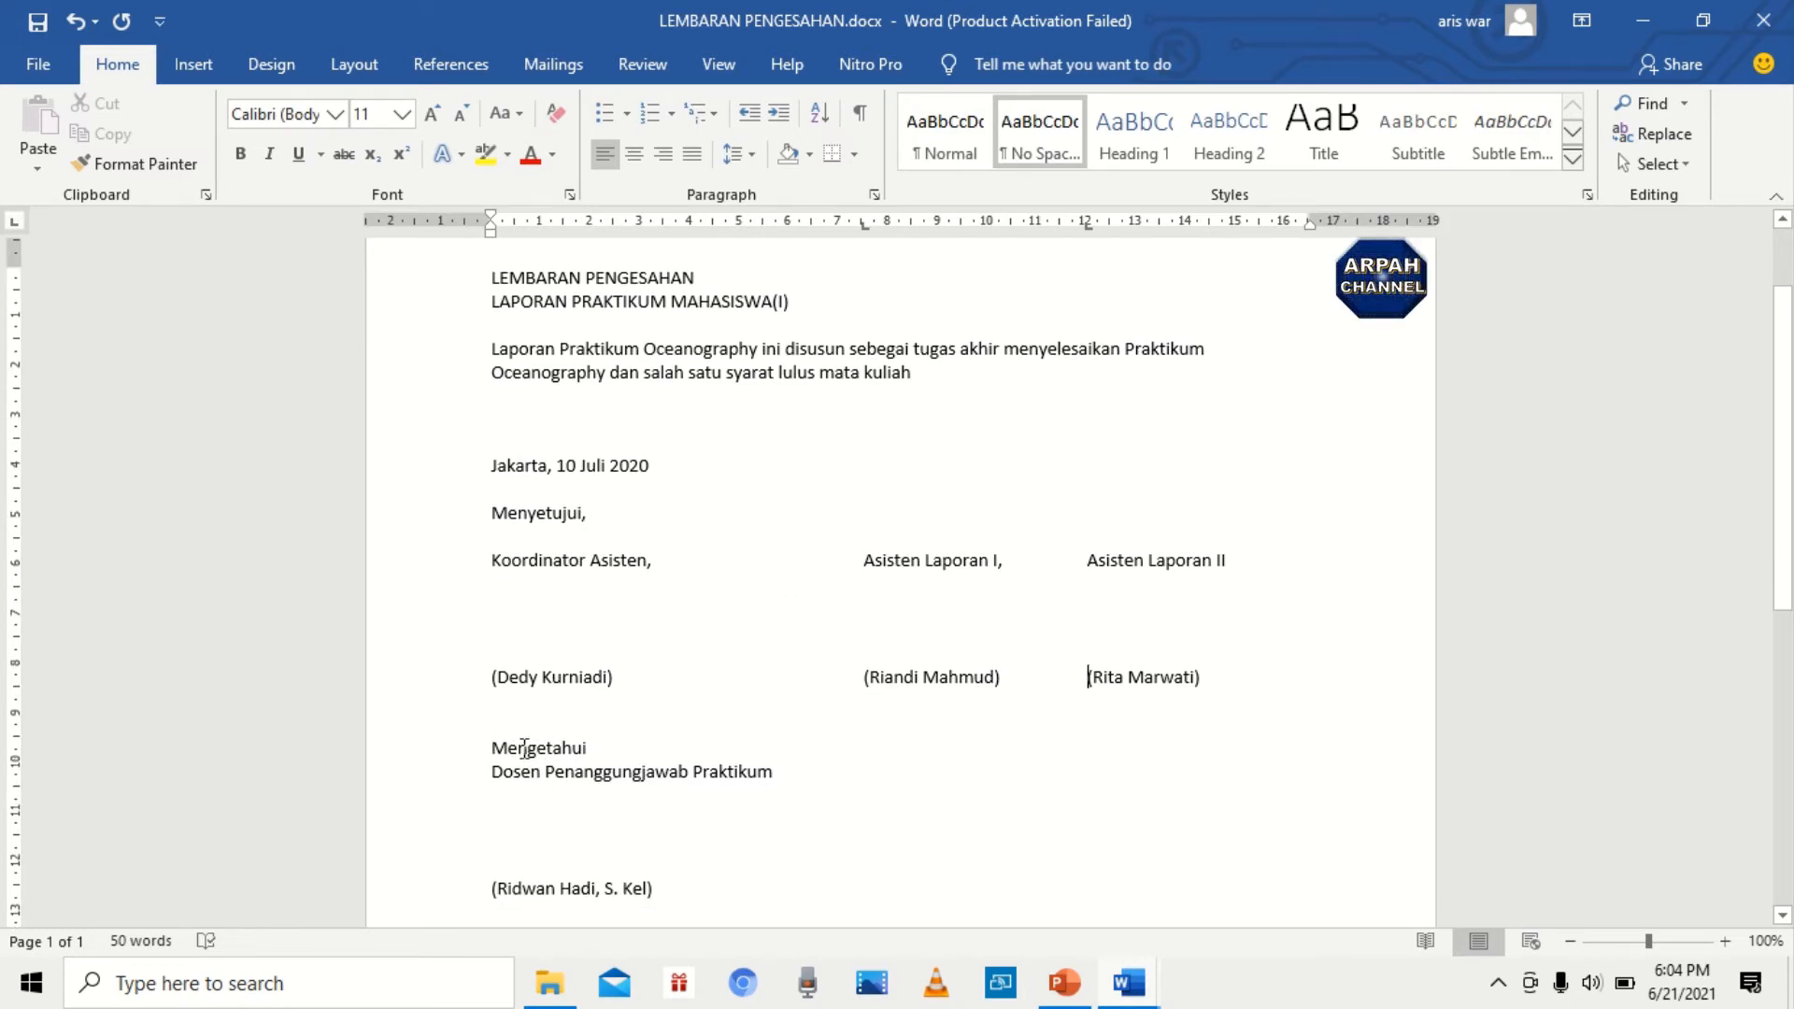
{"action": "left_click_drag", "start_coordinate": [490, 748], "coordinate": [669, 888]}
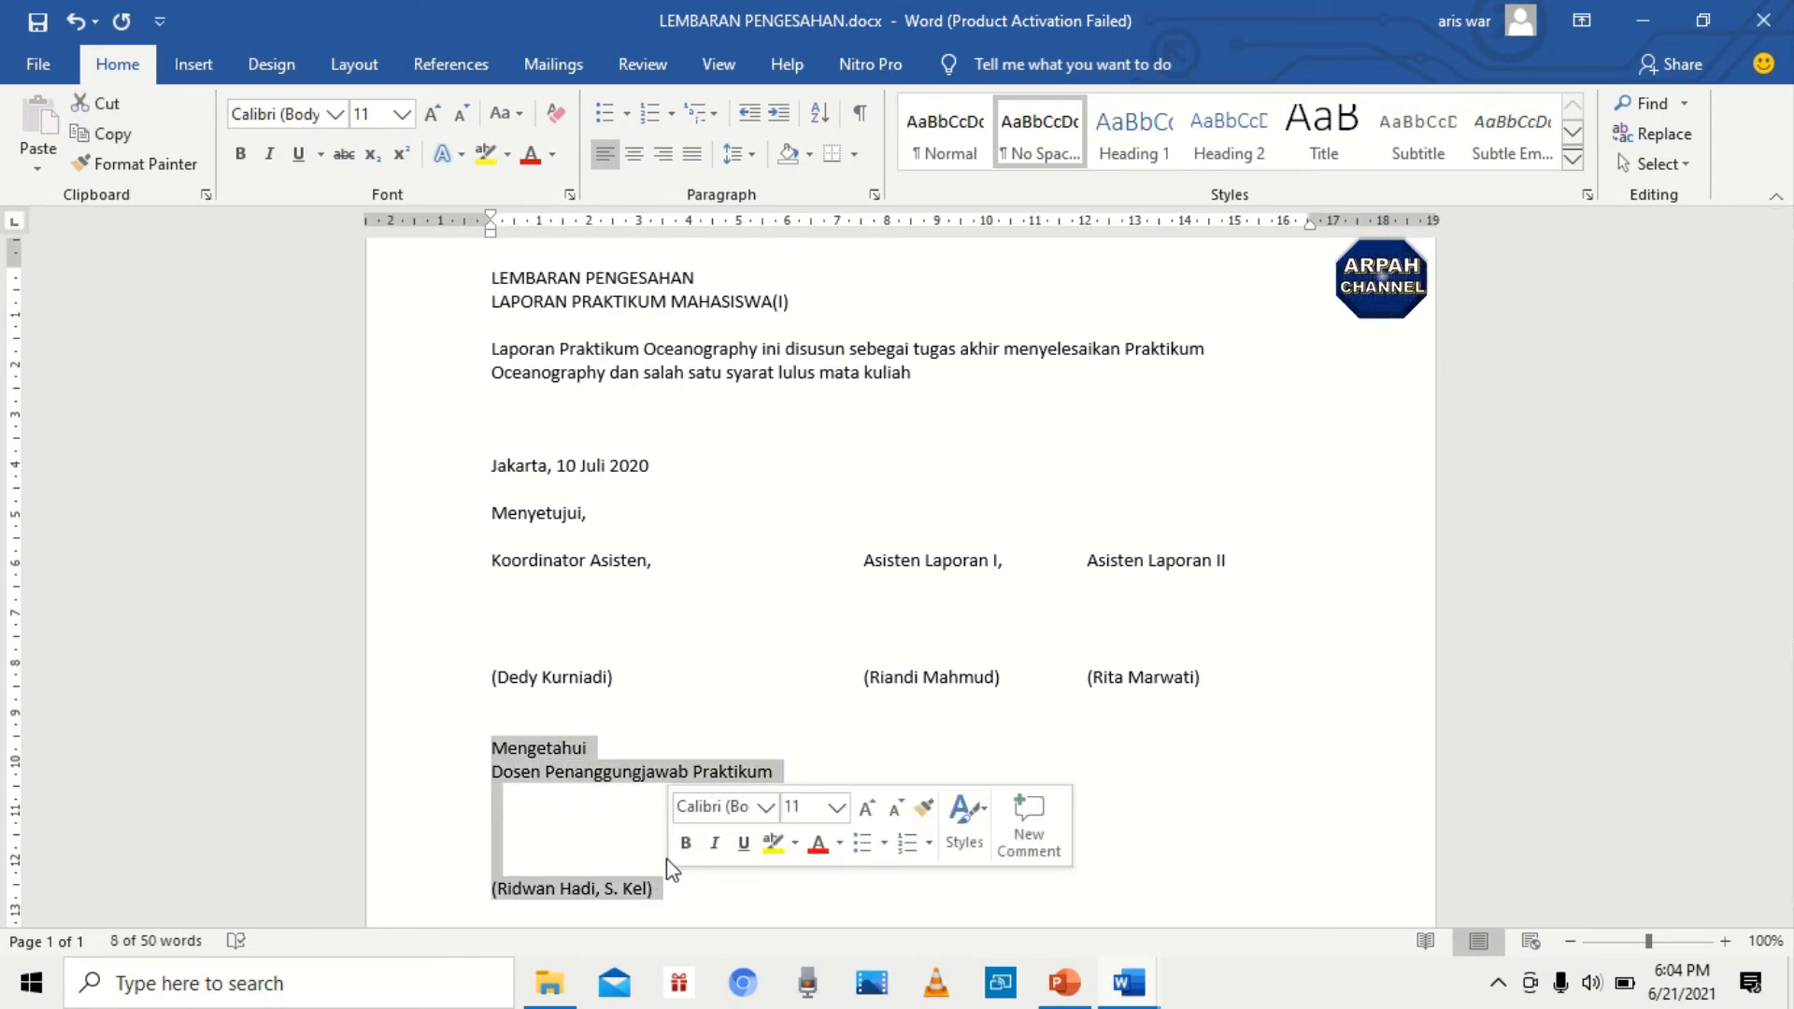
{"action": "left_click", "coordinate": [634, 157]}
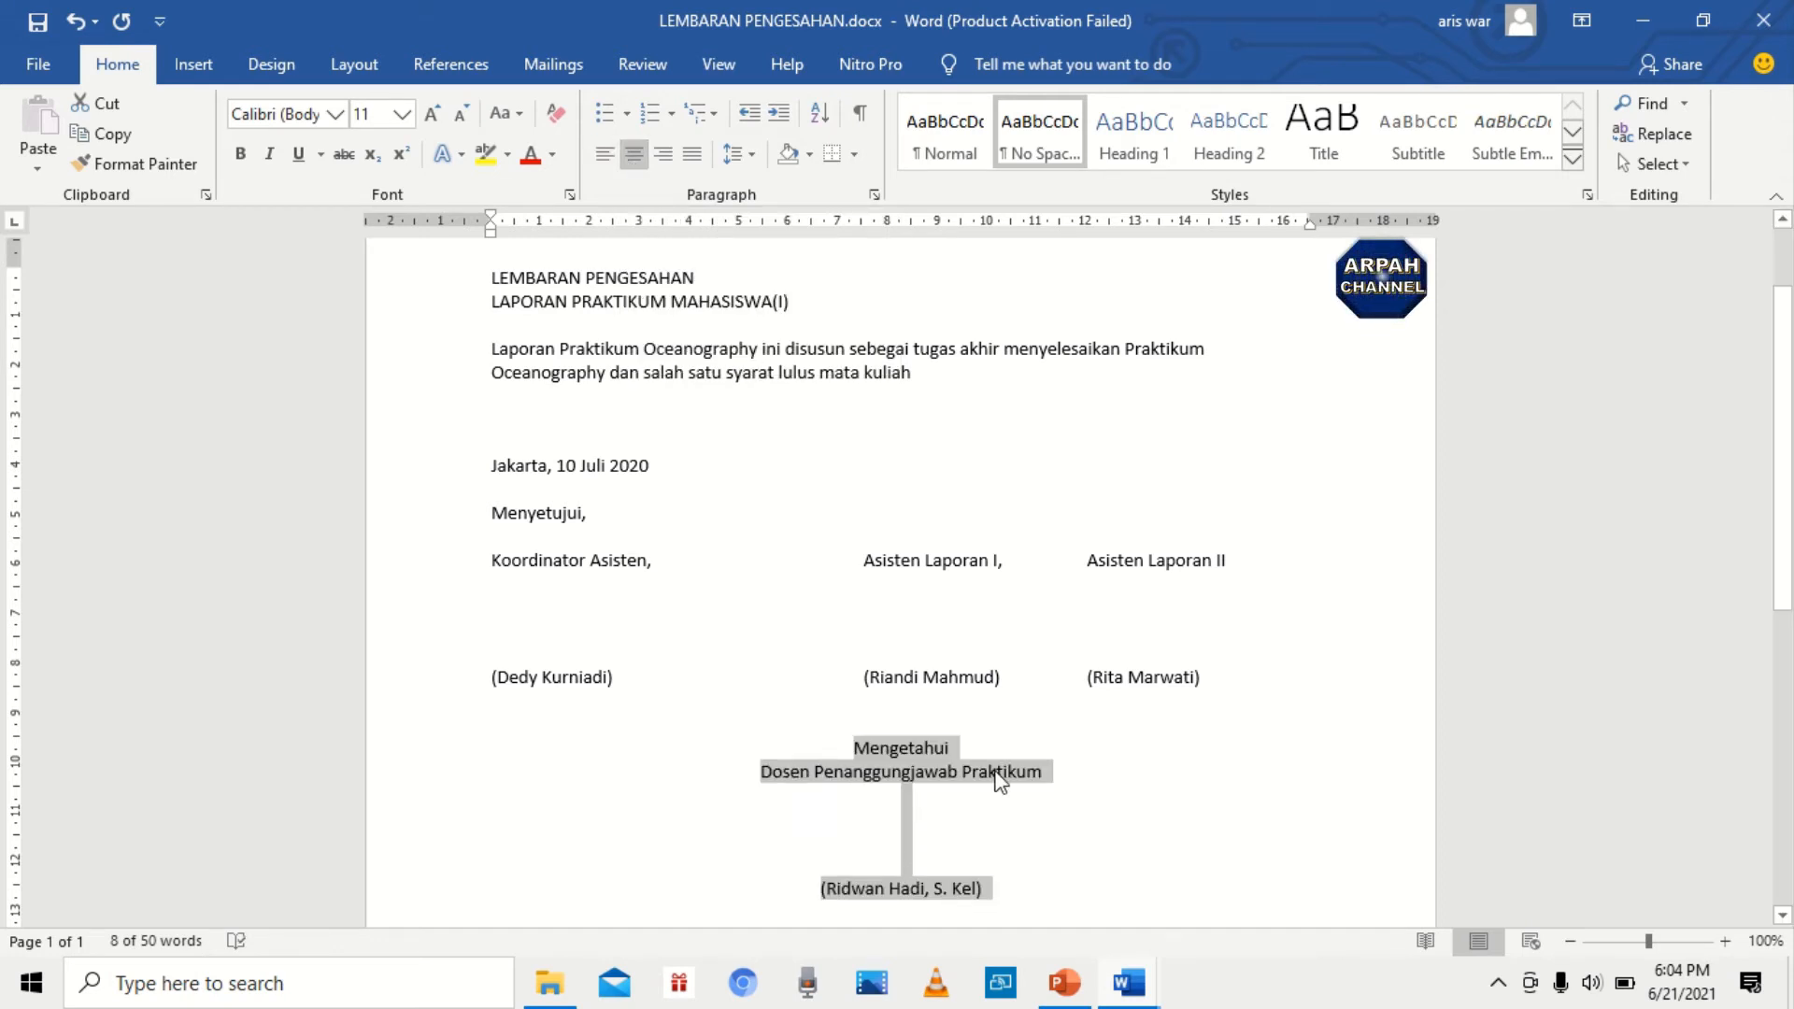
{"action": "left_click", "coordinate": [979, 744]}
{"action": "scroll", "coordinate": [959, 696], "scroll_direction": "down", "scroll_amount": 3}
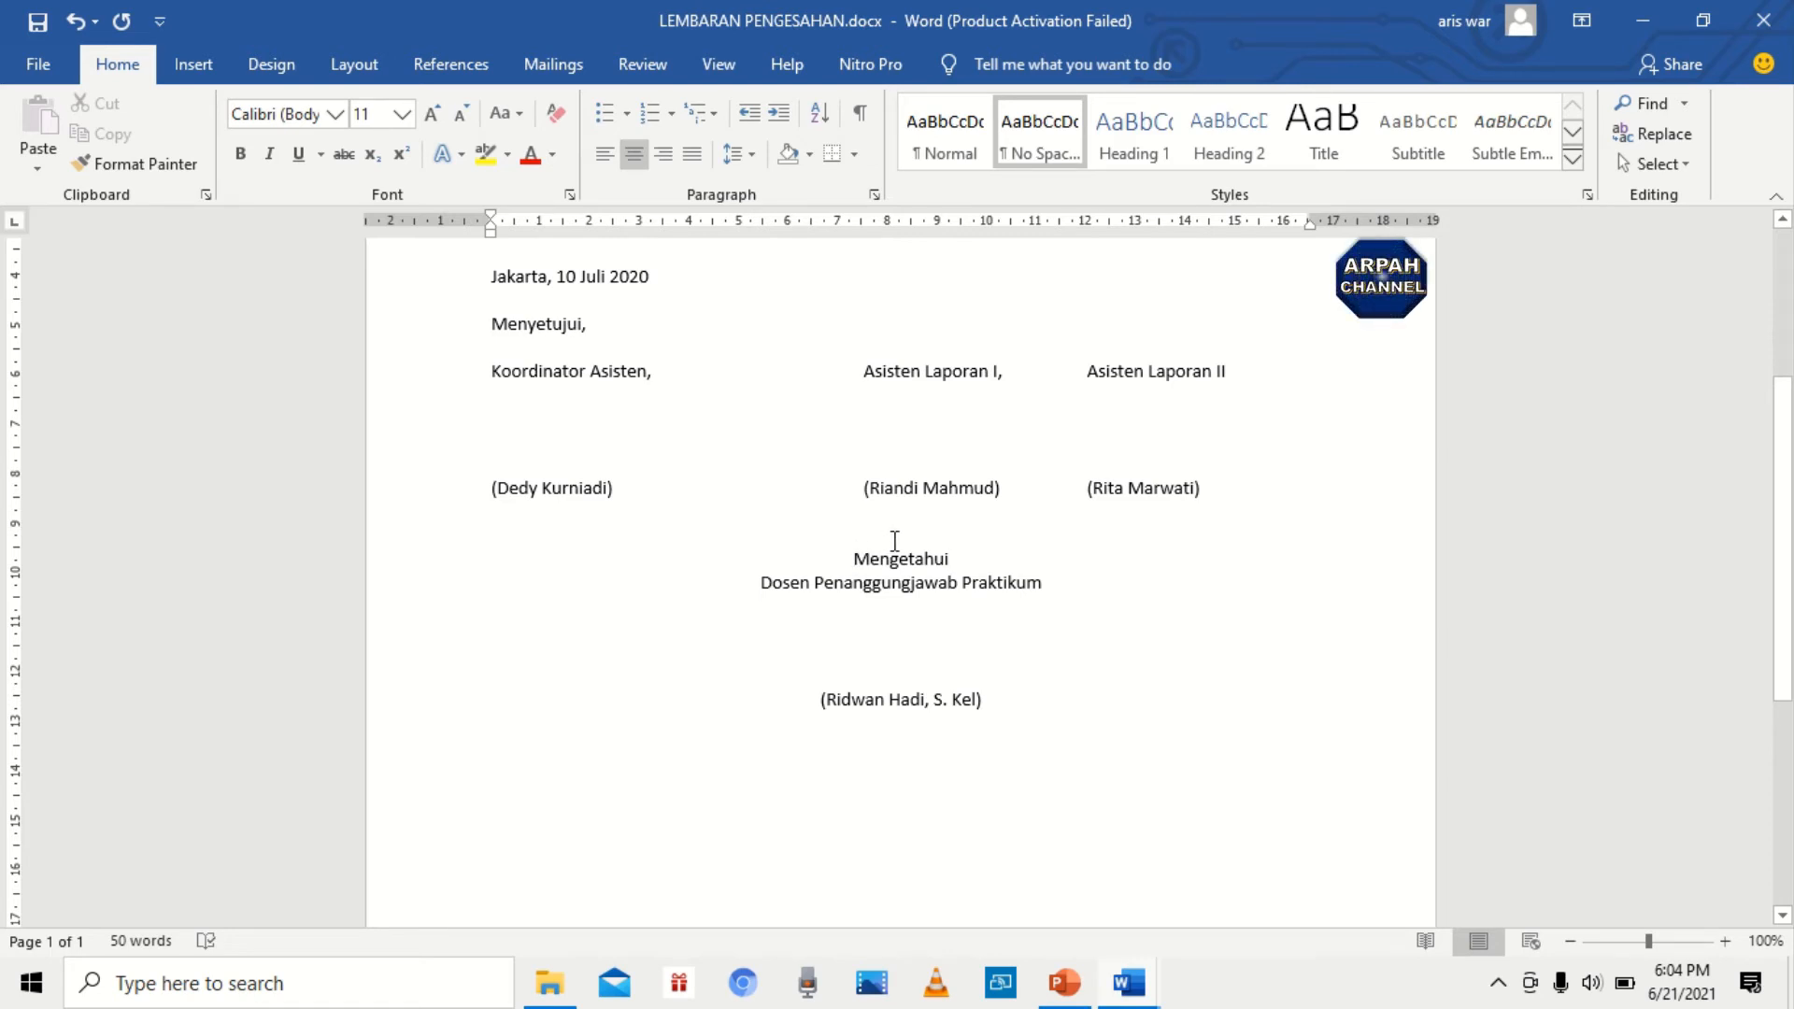
{"action": "key", "text": "Return"}
{"action": "key", "text": "Return"}
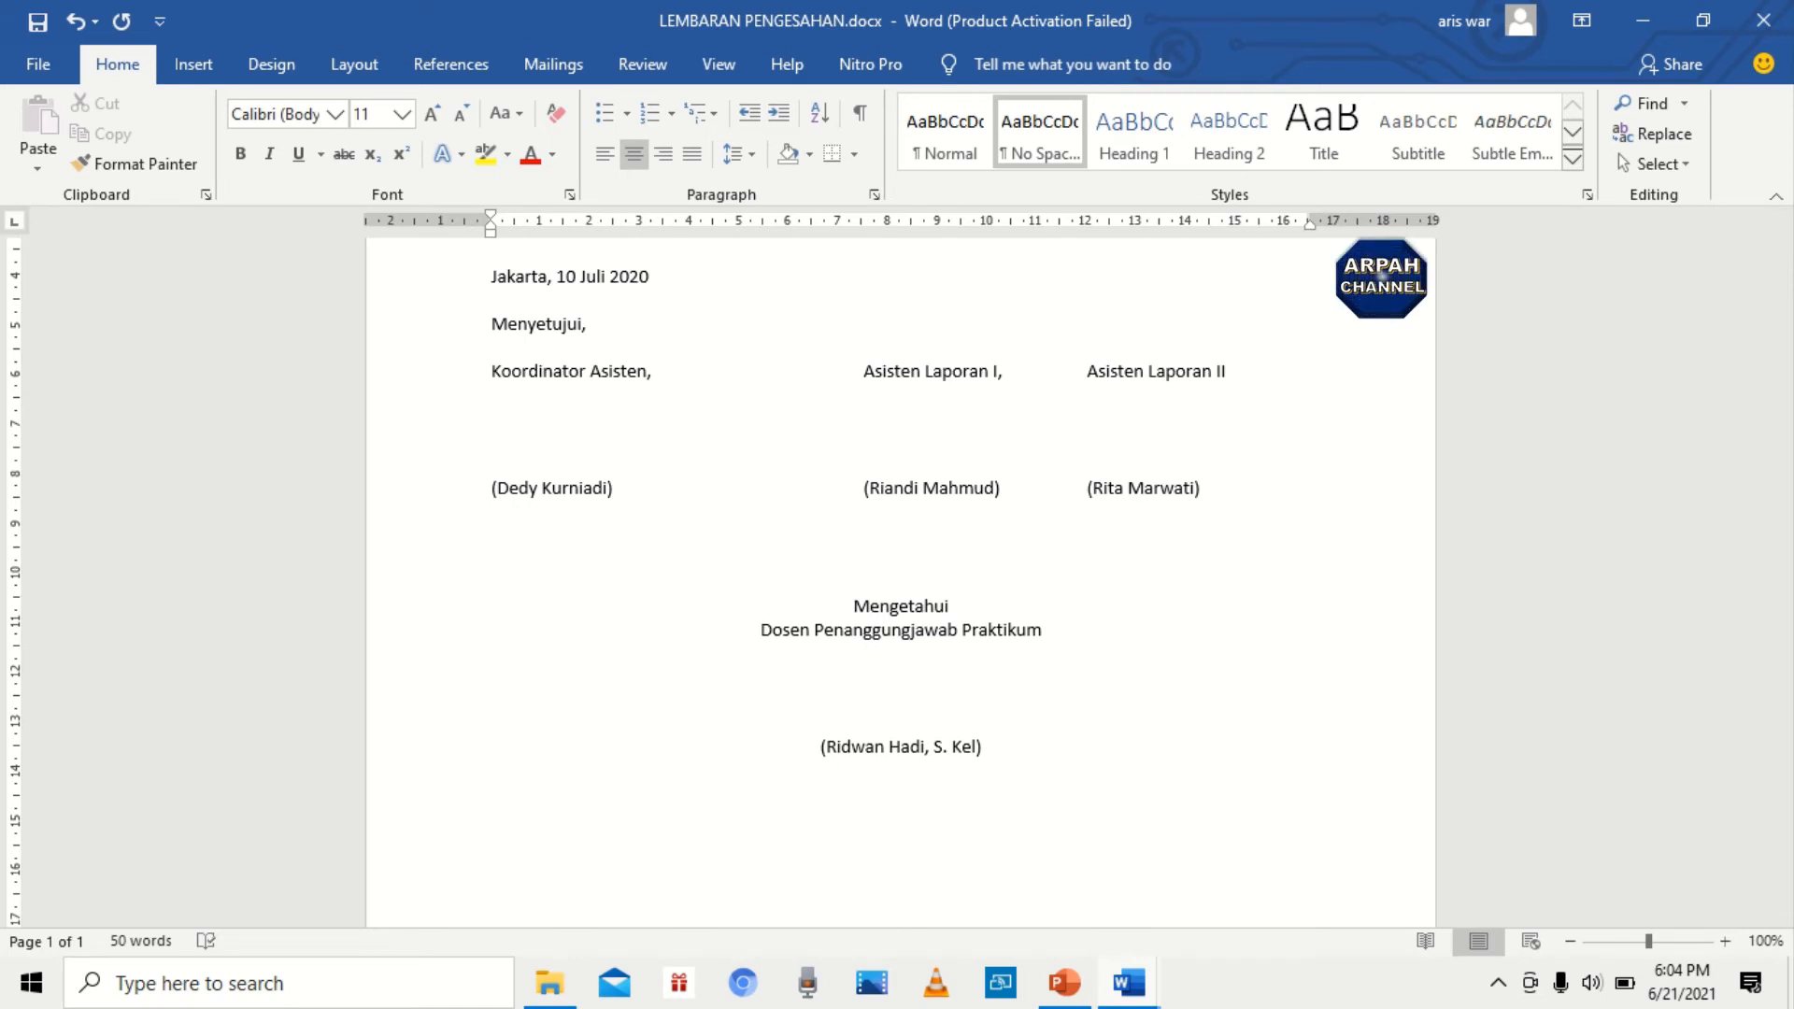
Step: Move the first tab stop to about 6.5 cm in both the assistant roles line and the row of names
{"action": "scroll", "coordinate": [888, 537], "scroll_direction": "up", "scroll_amount": 5}
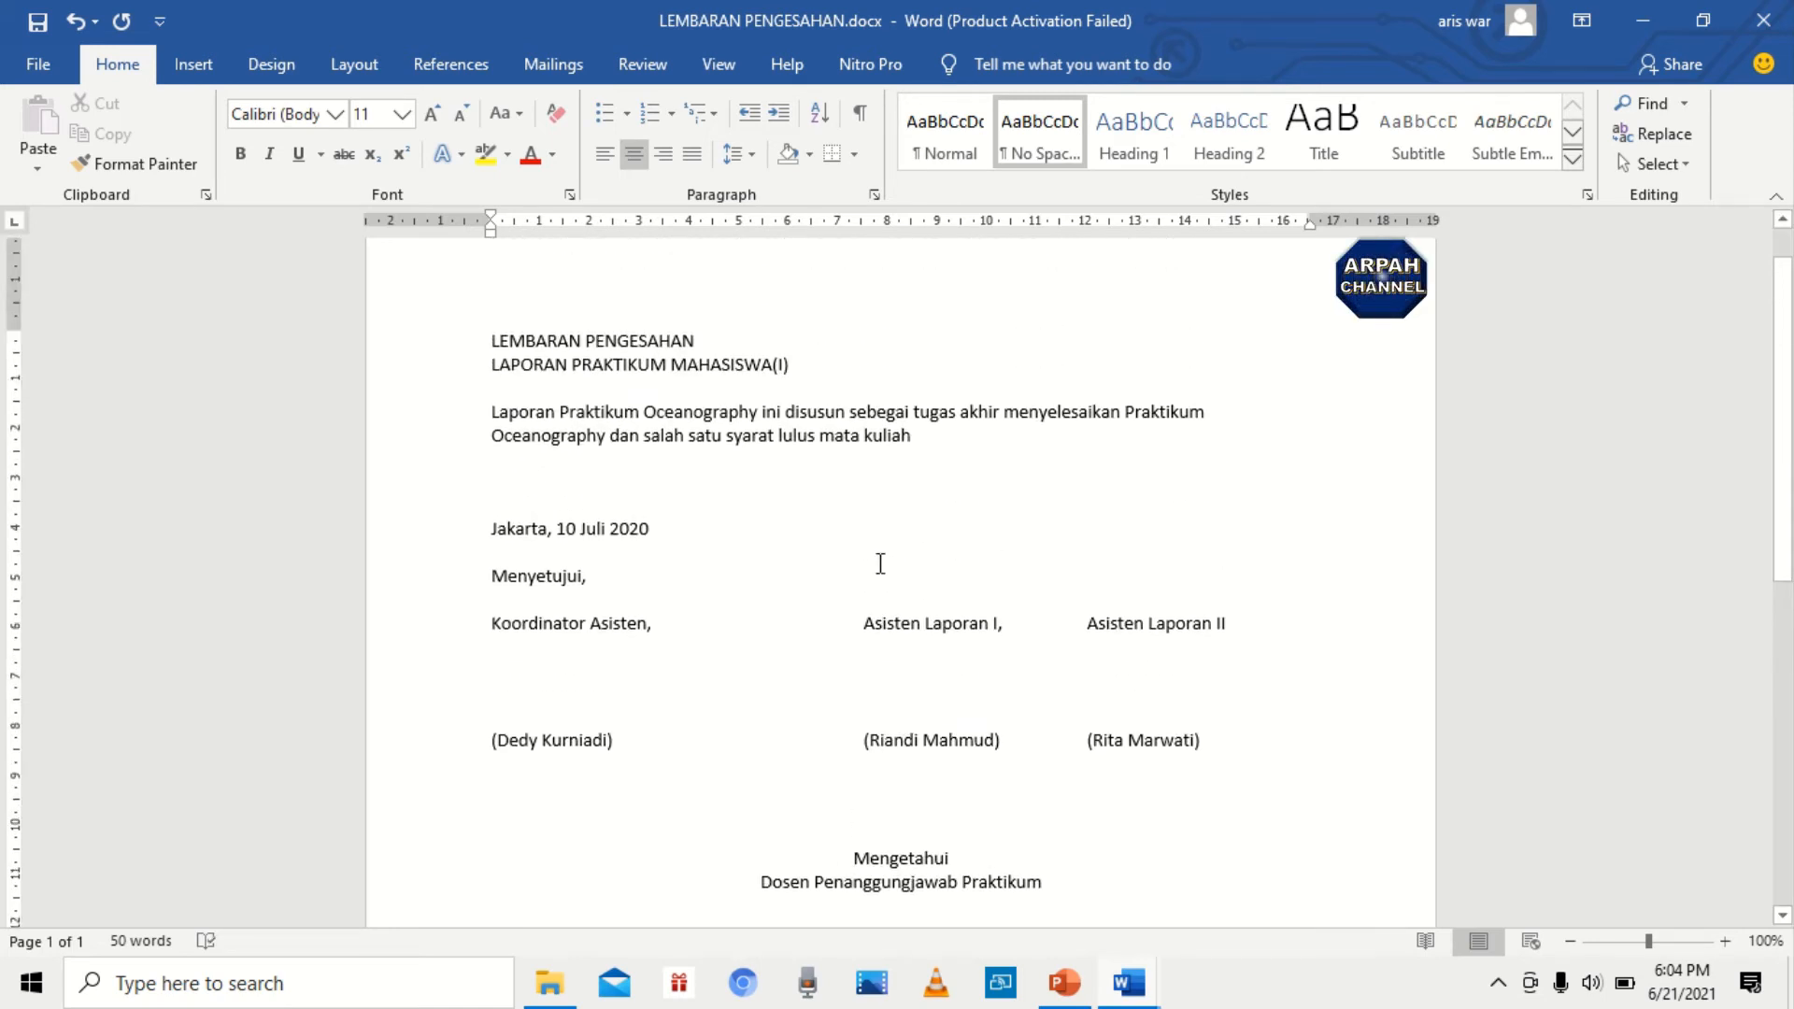
{"action": "left_click", "coordinate": [865, 624]}
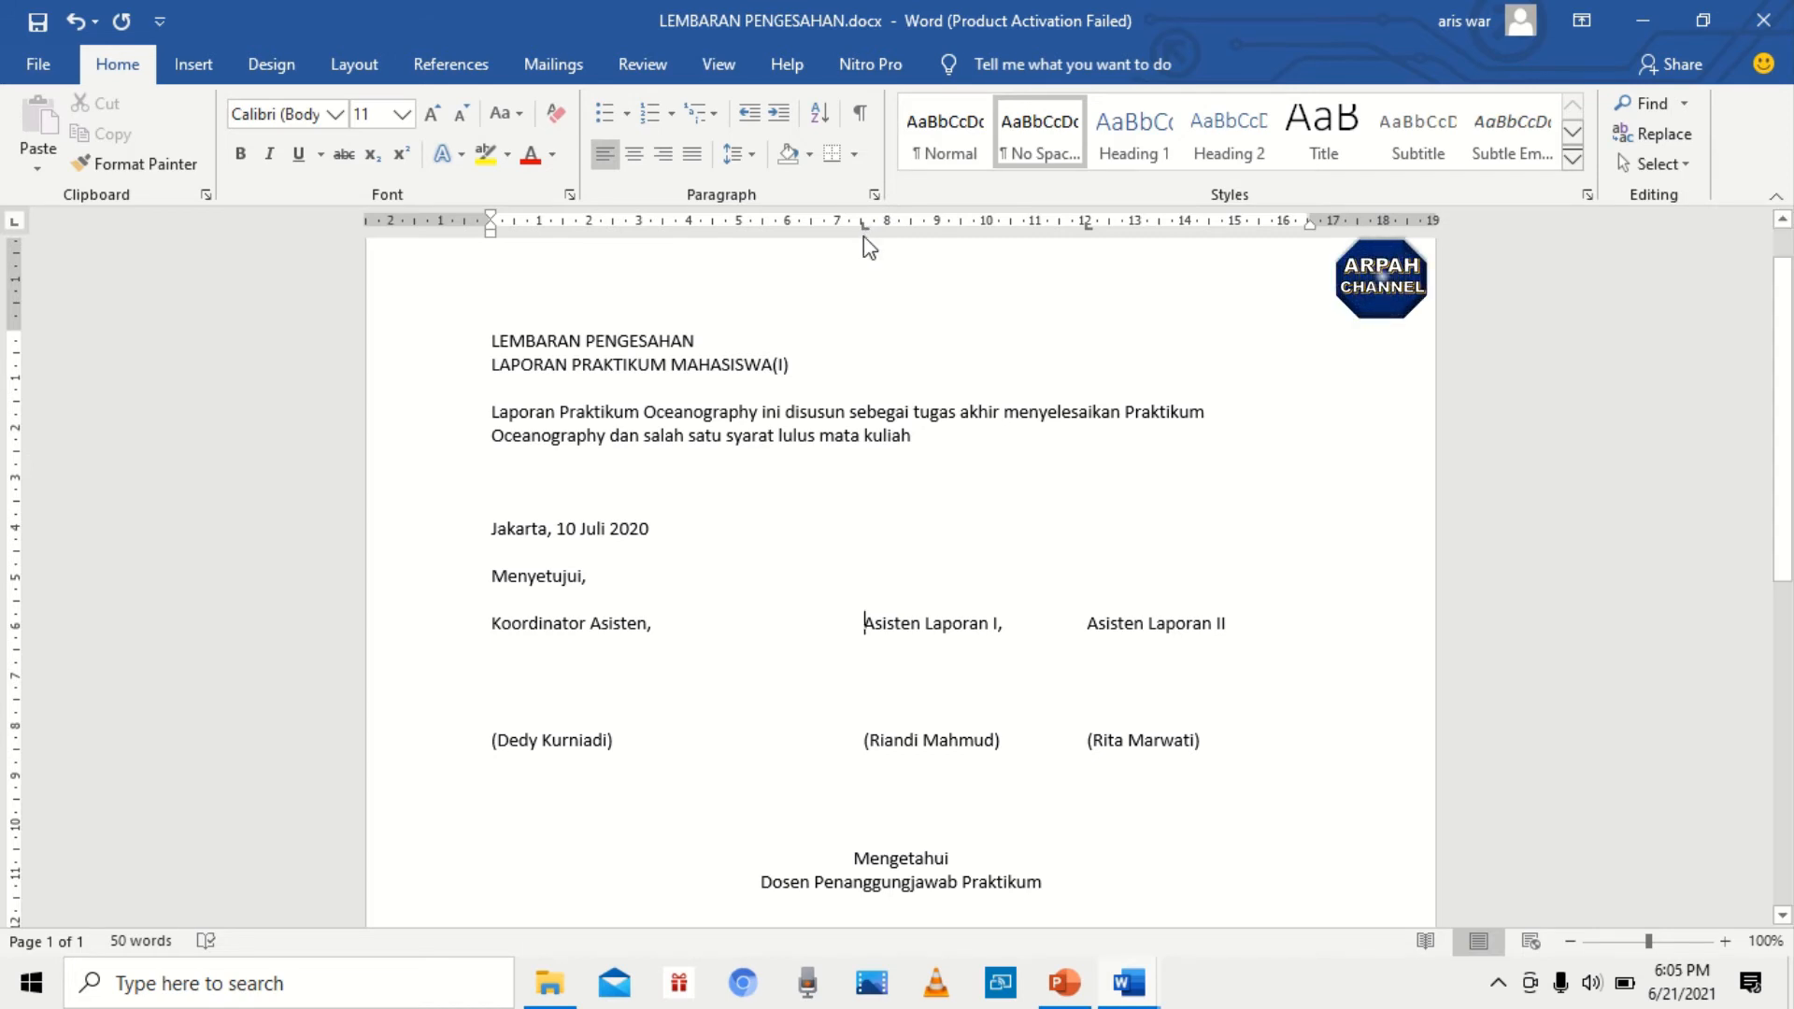
{"action": "left_click_drag", "start_coordinate": [863, 230], "coordinate": [824, 245]}
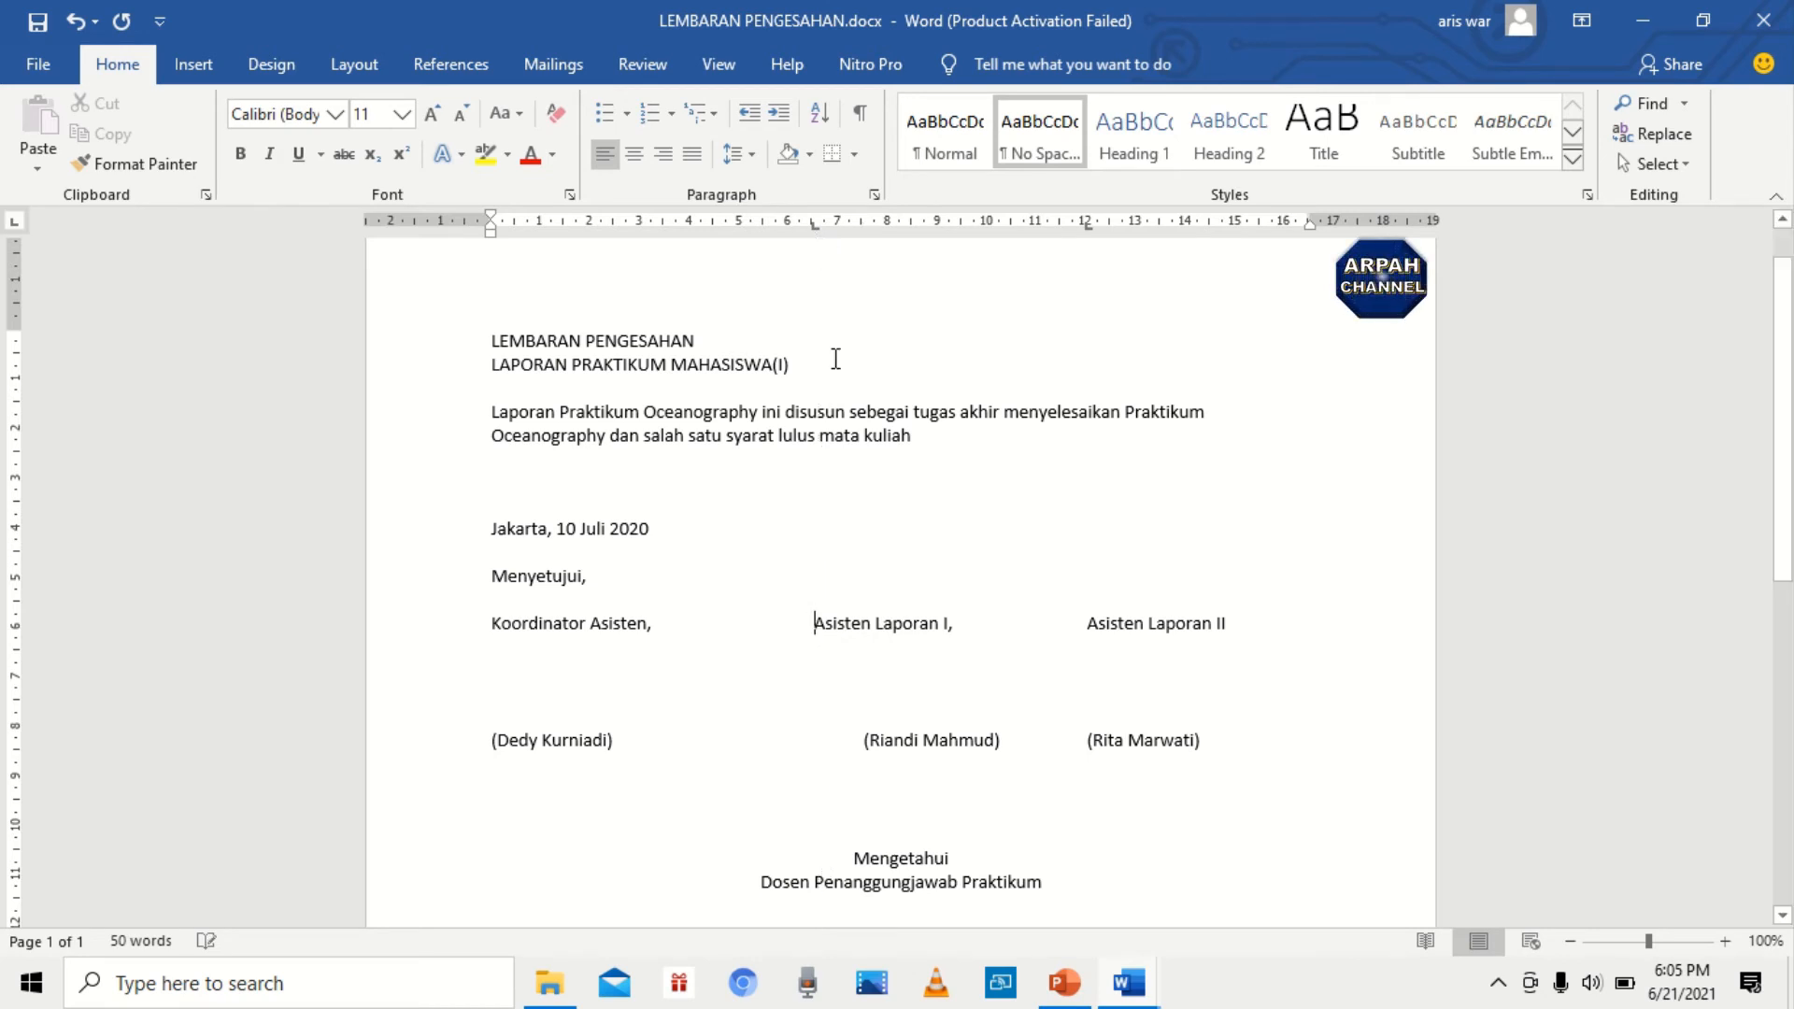
{"action": "left_click", "coordinate": [863, 742]}
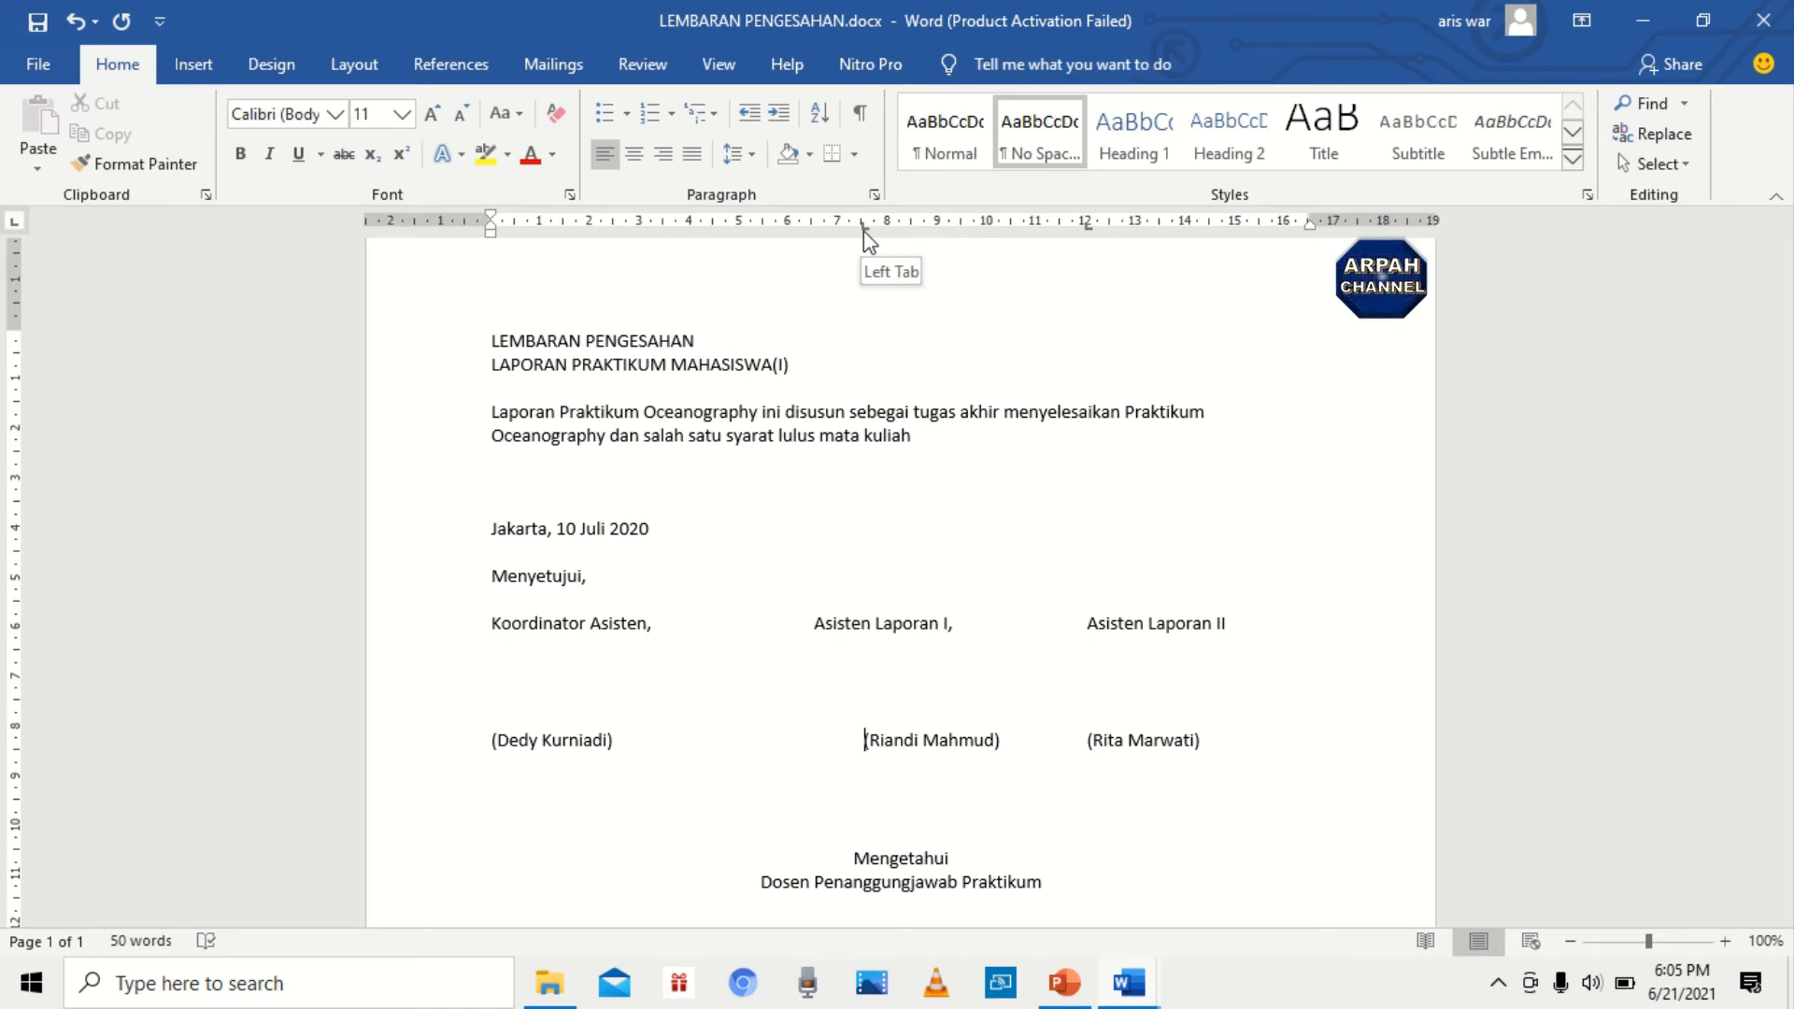
{"action": "left_click_drag", "start_coordinate": [863, 231], "coordinate": [849, 243]}
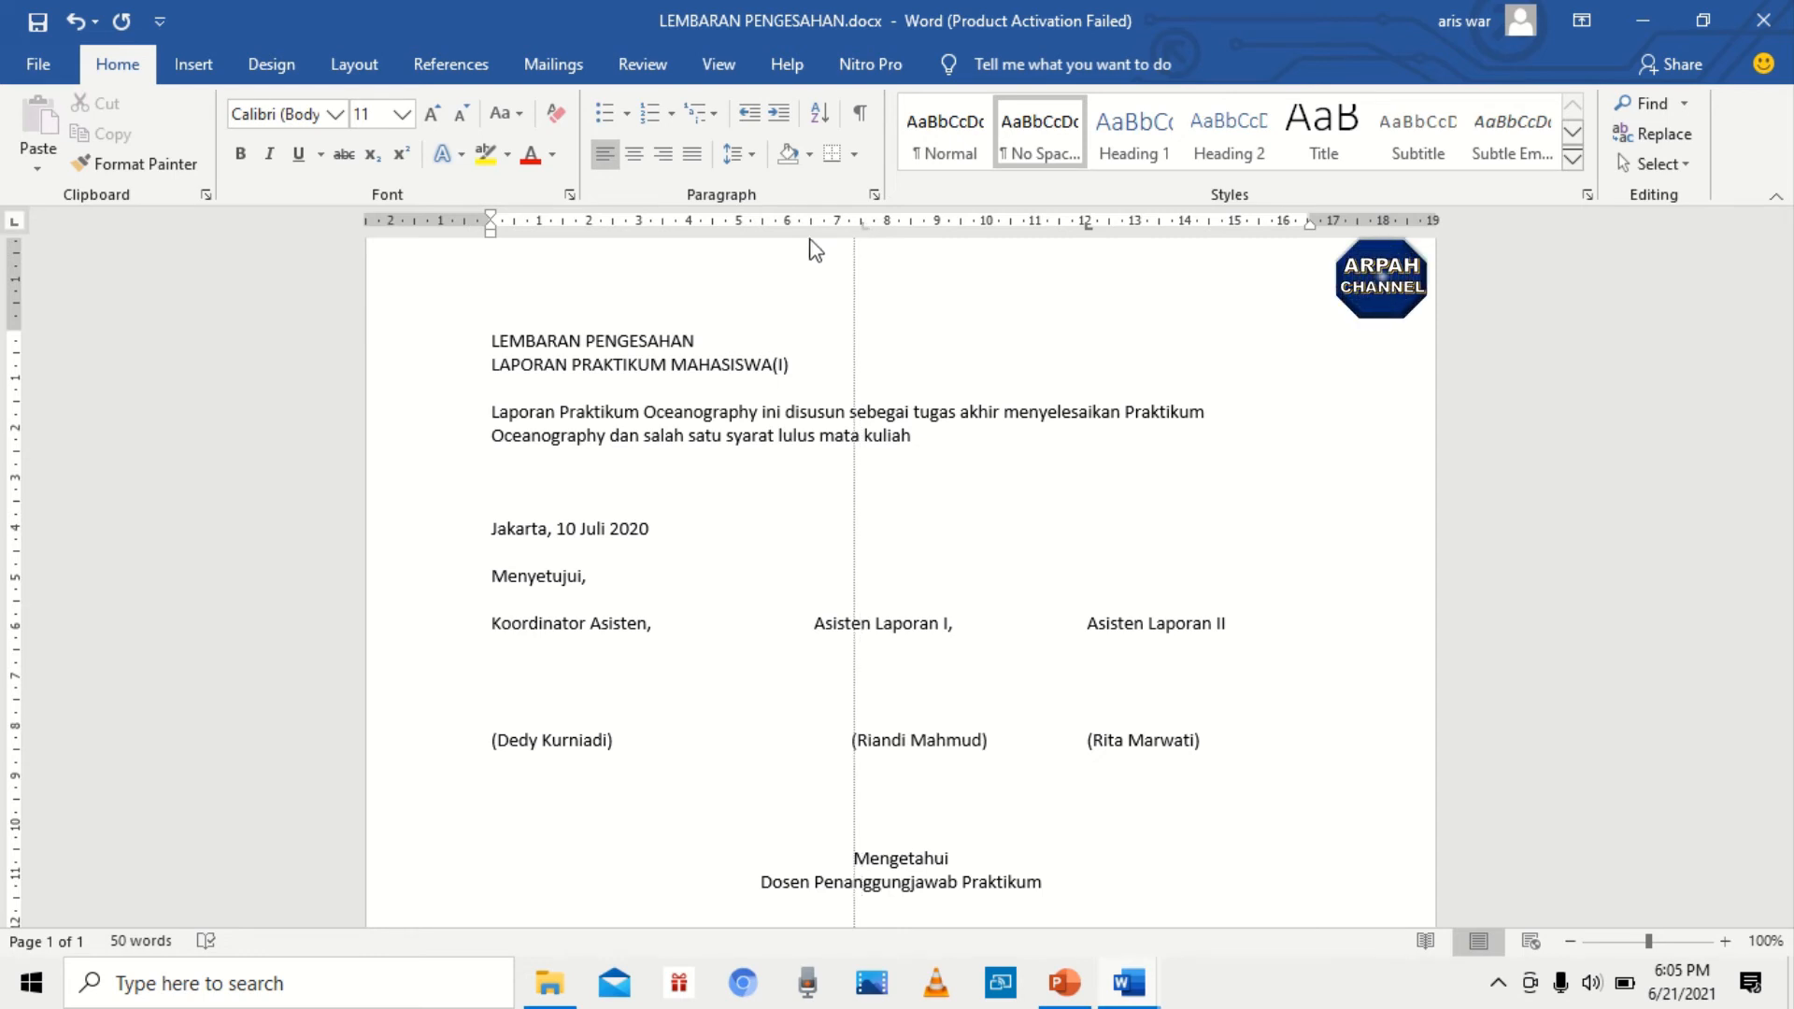
{"action": "mouse_move", "coordinate": [811, 229]}
{"action": "left_mouse_down"}
{"action": "mouse_move", "coordinate": [841, 239]}
{"action": "mouse_move", "coordinate": [818, 243]}
{"action": "left_mouse_up"}
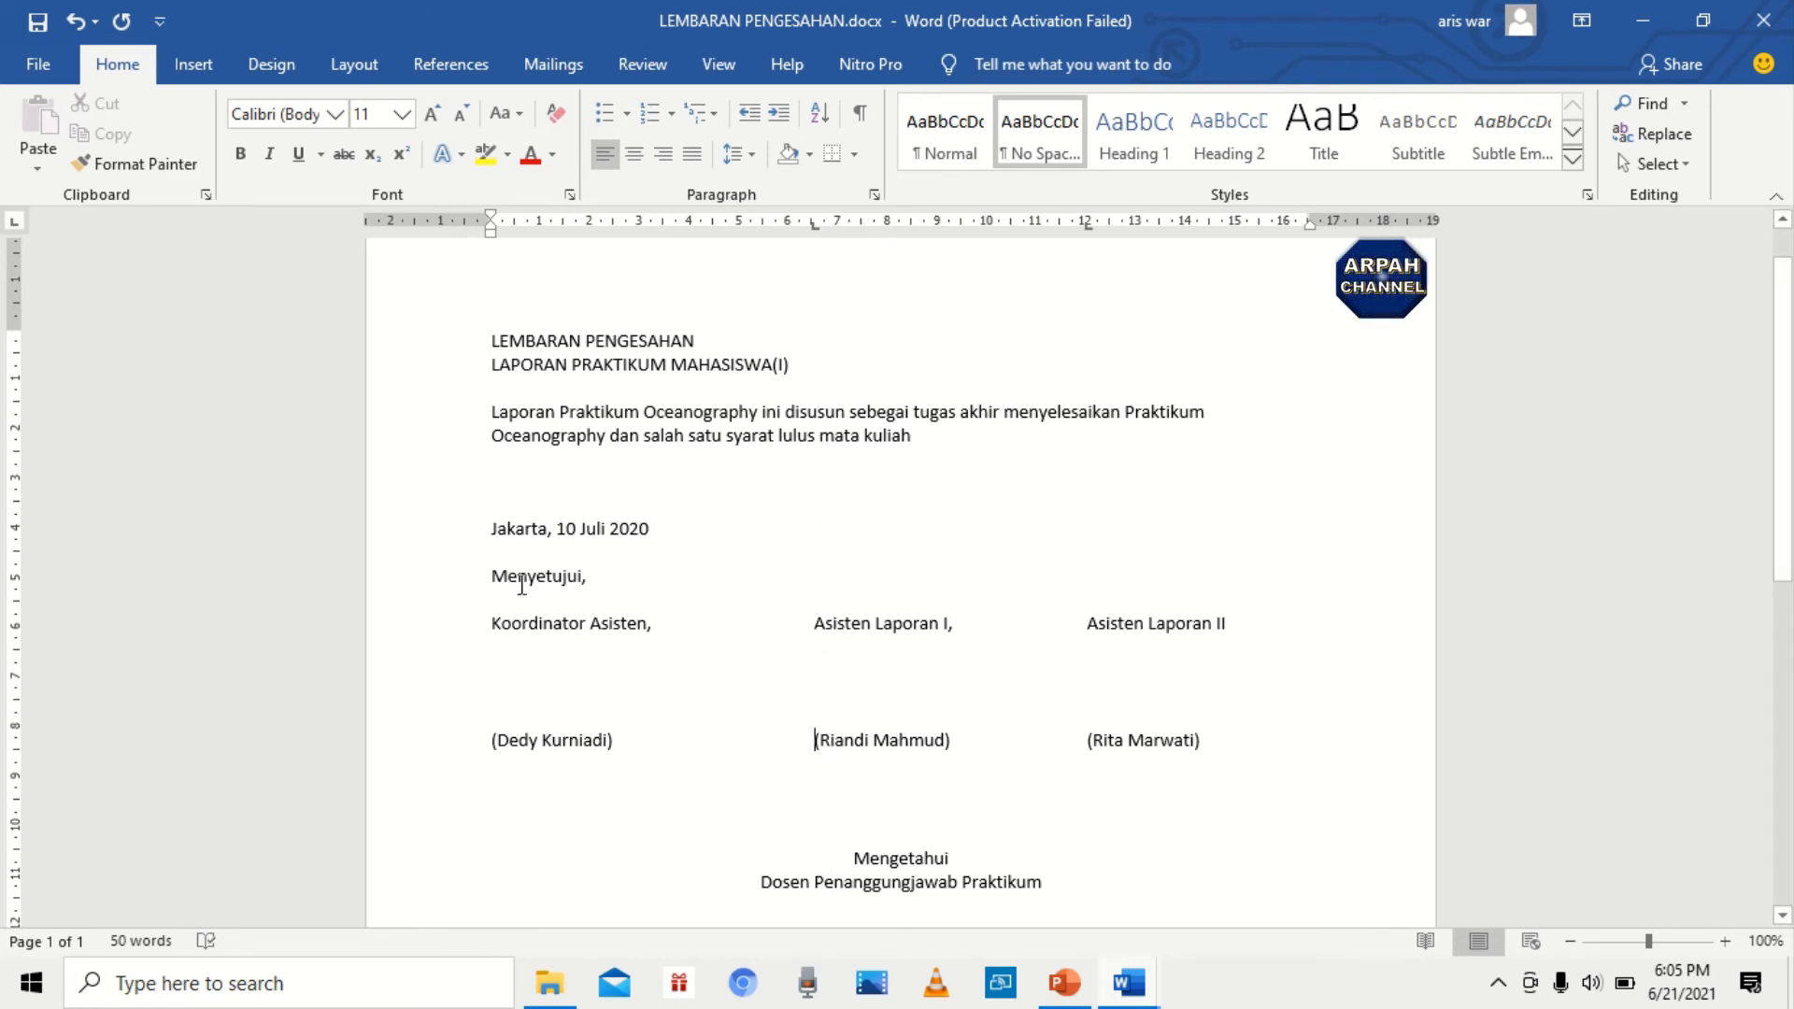
Step: Center the "Menyetujui," line and make both "Menyetujui," and "Mengetahui" bold
{"action": "left_click_drag", "start_coordinate": [485, 576], "coordinate": [611, 577]}
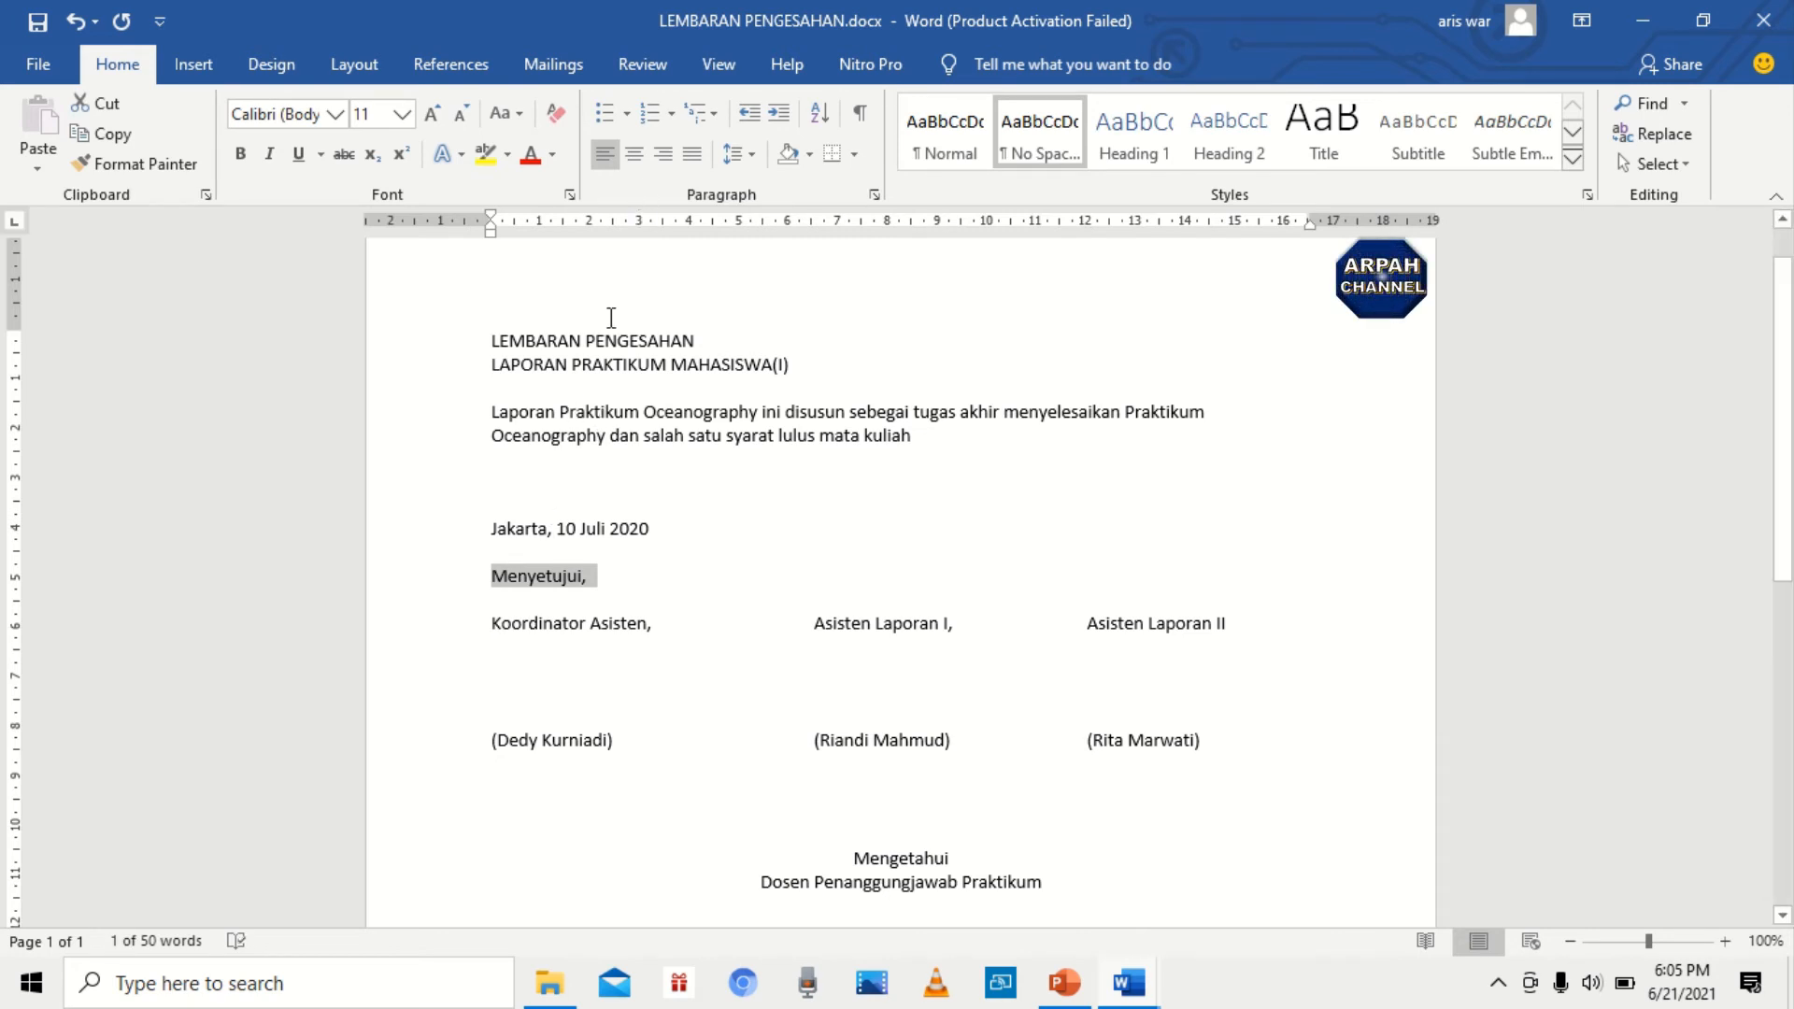
{"action": "left_click", "coordinate": [634, 159]}
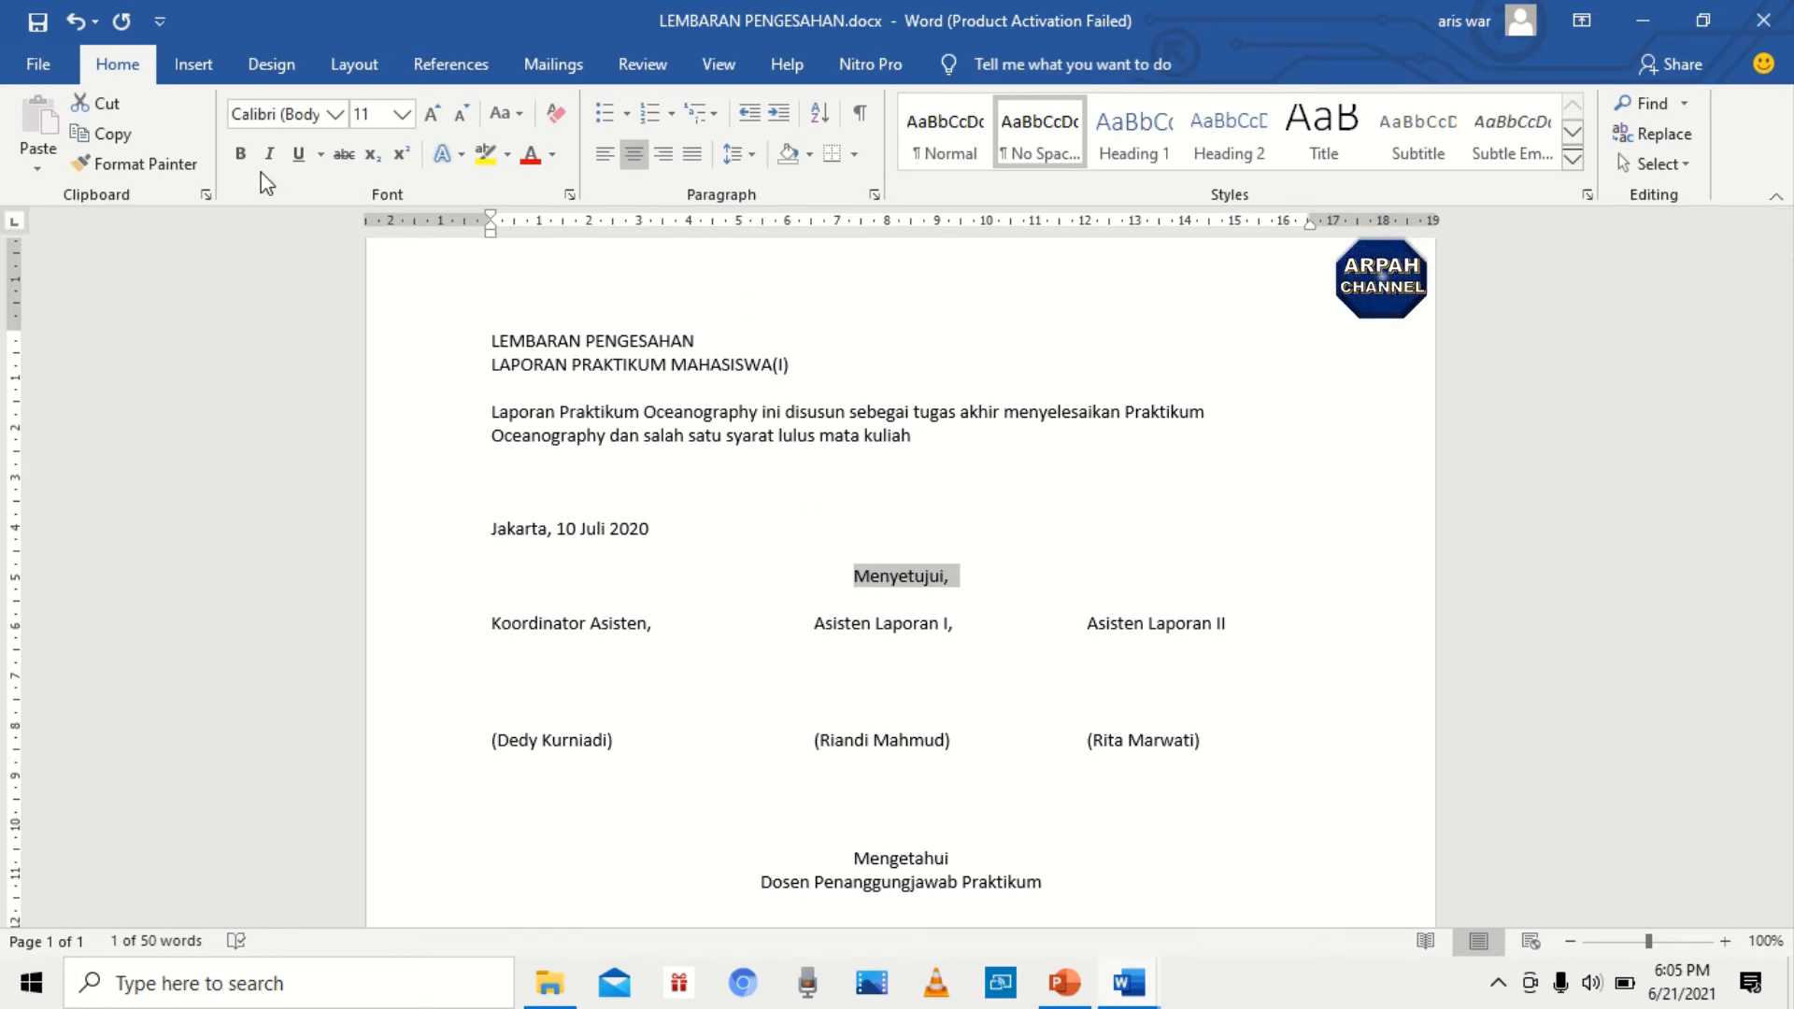
{"action": "left_click", "coordinate": [243, 156]}
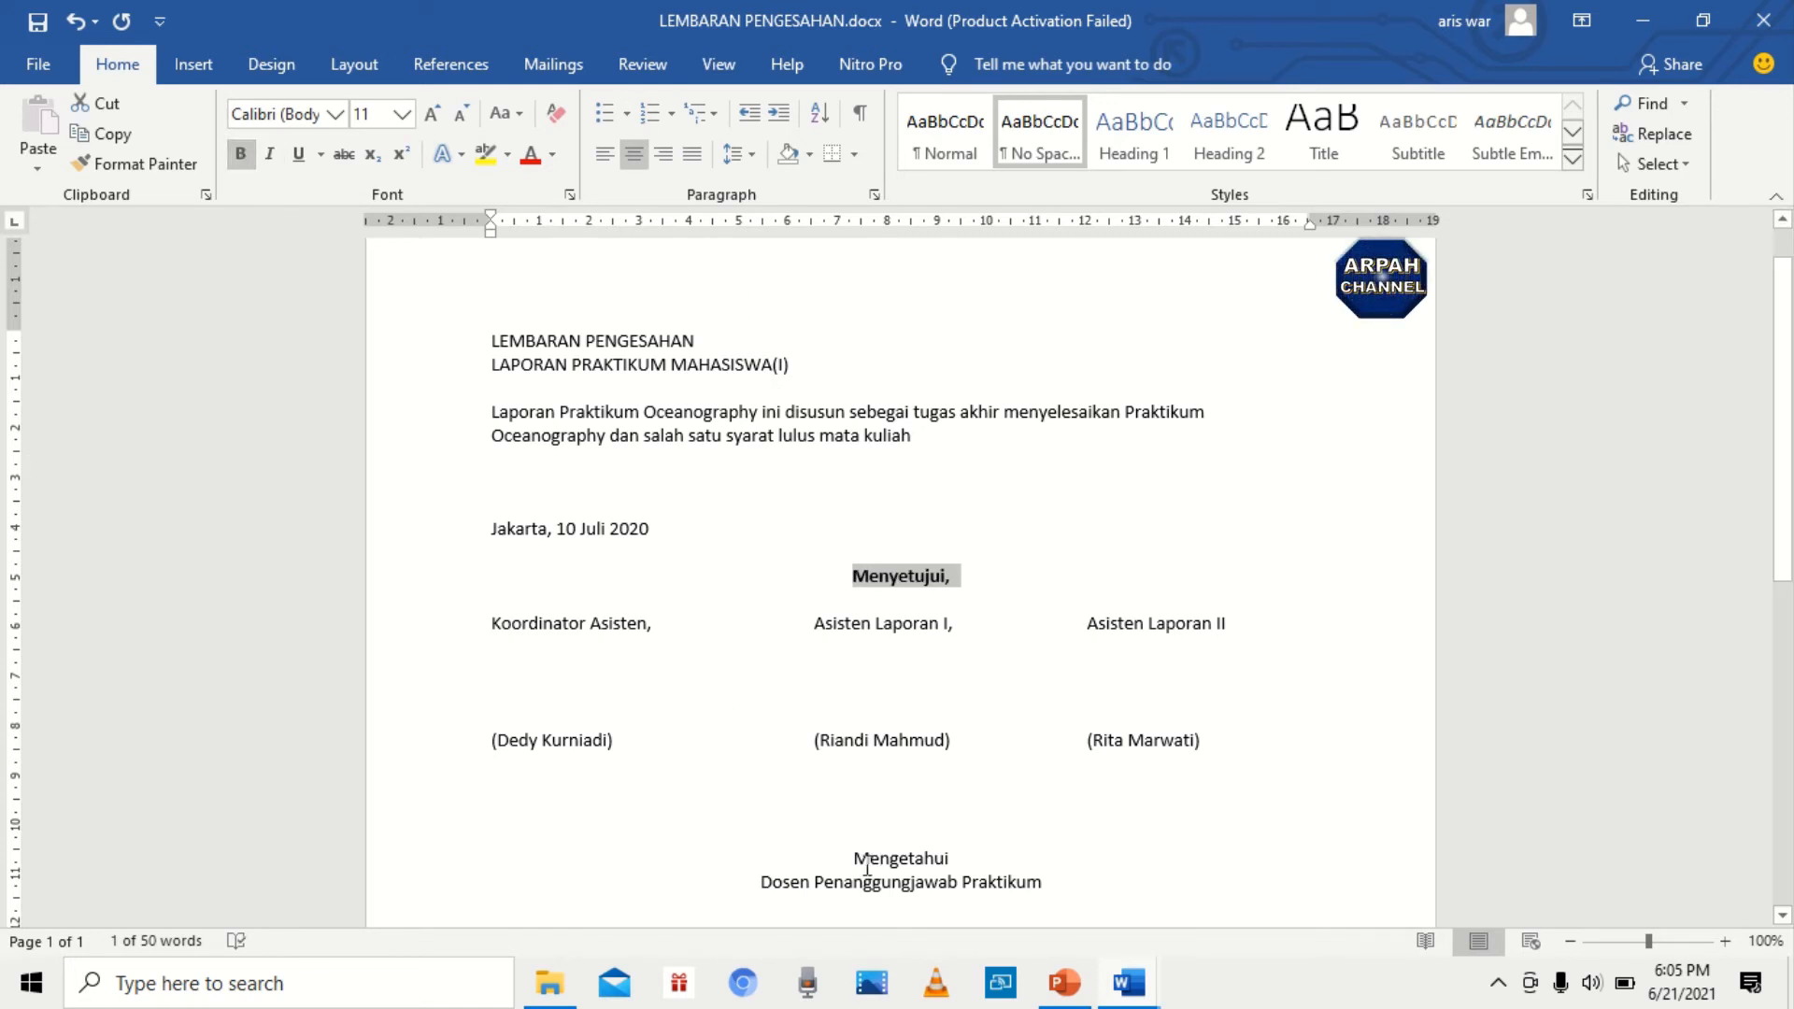
{"action": "left_click_drag", "start_coordinate": [851, 858], "coordinate": [967, 852]}
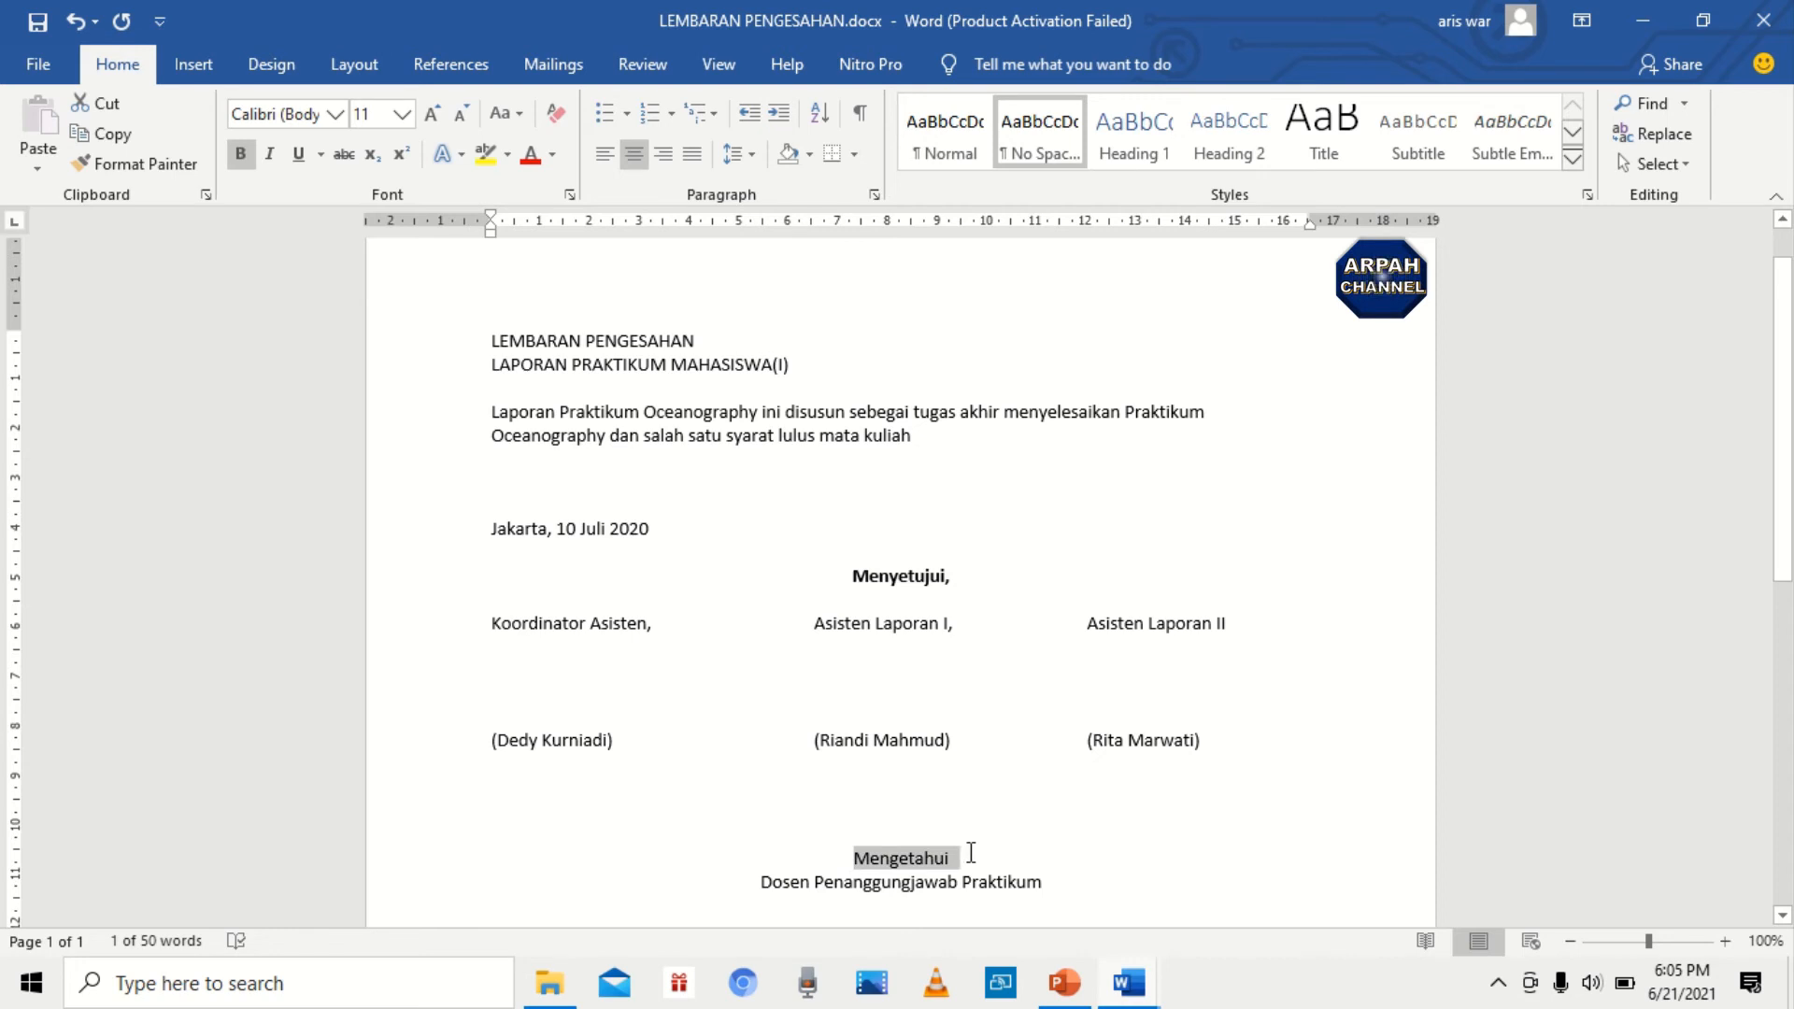
{"action": "left_click", "coordinate": [243, 153]}
Step: Center the two title lines and the introductory paragraph below them
{"action": "left_click_drag", "start_coordinate": [486, 340], "coordinate": [941, 439]}
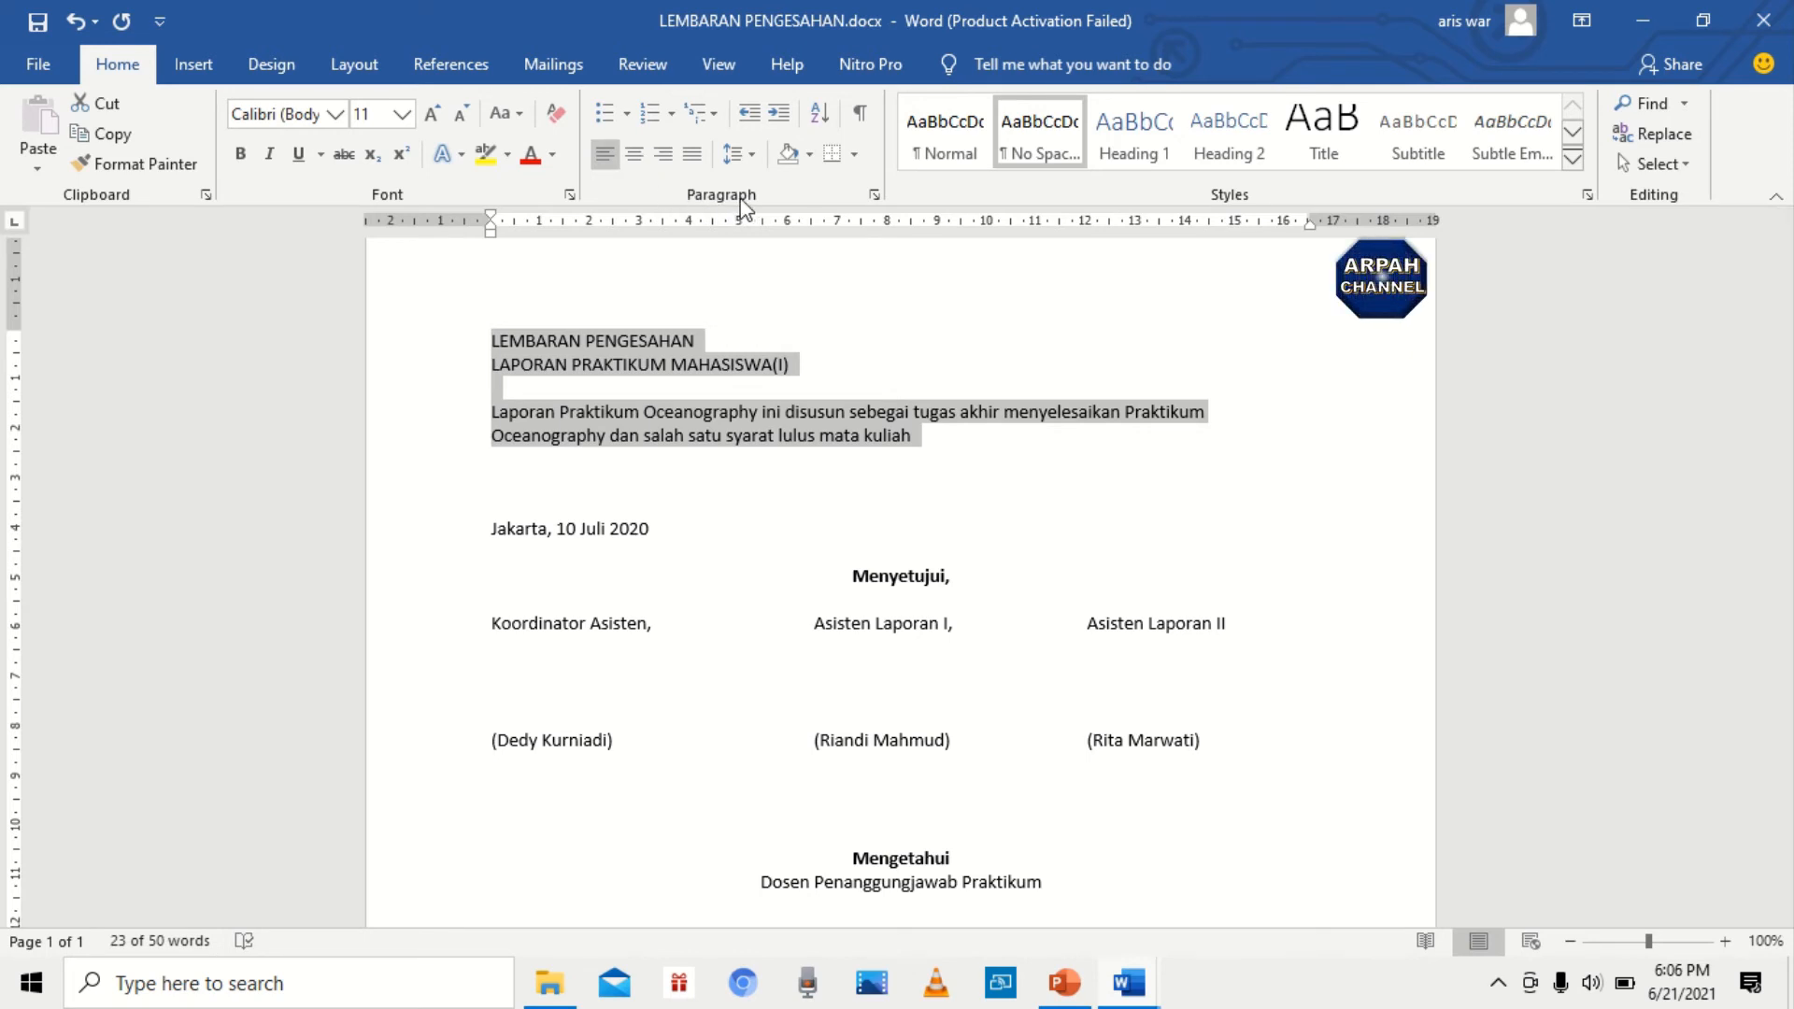
{"action": "left_click", "coordinate": [632, 161]}
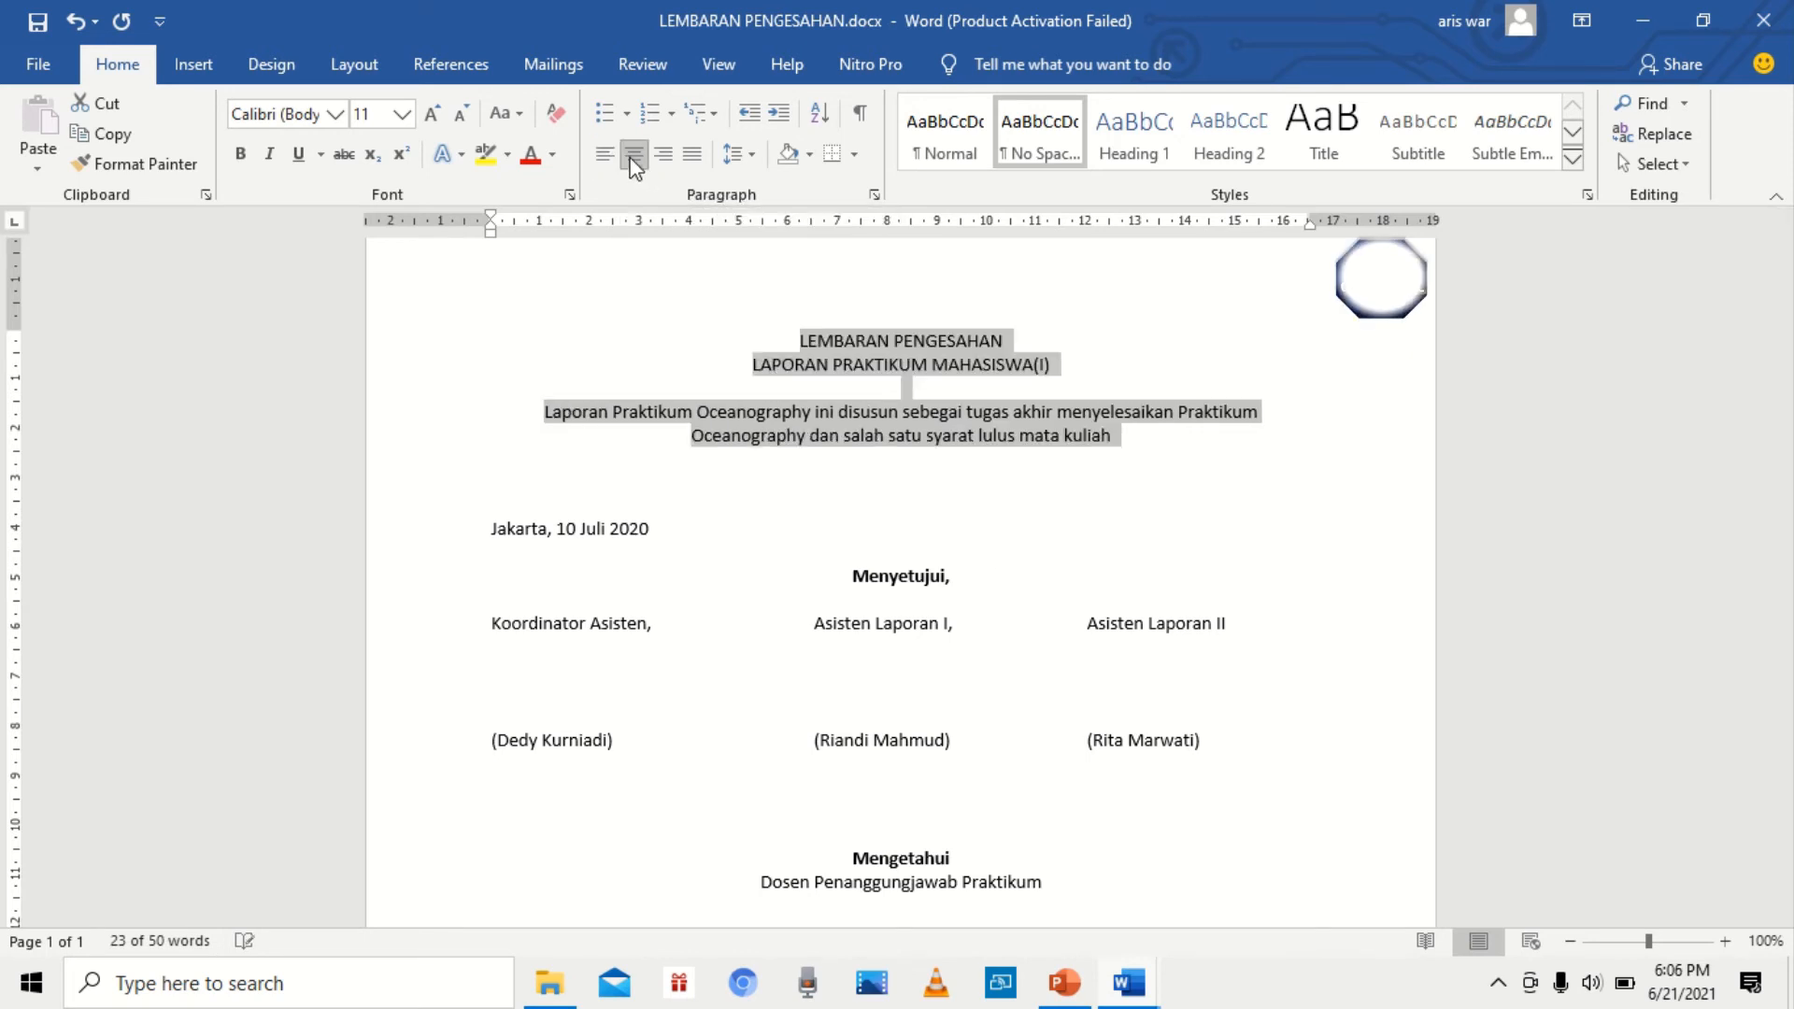
{"action": "left_click", "coordinate": [868, 412]}
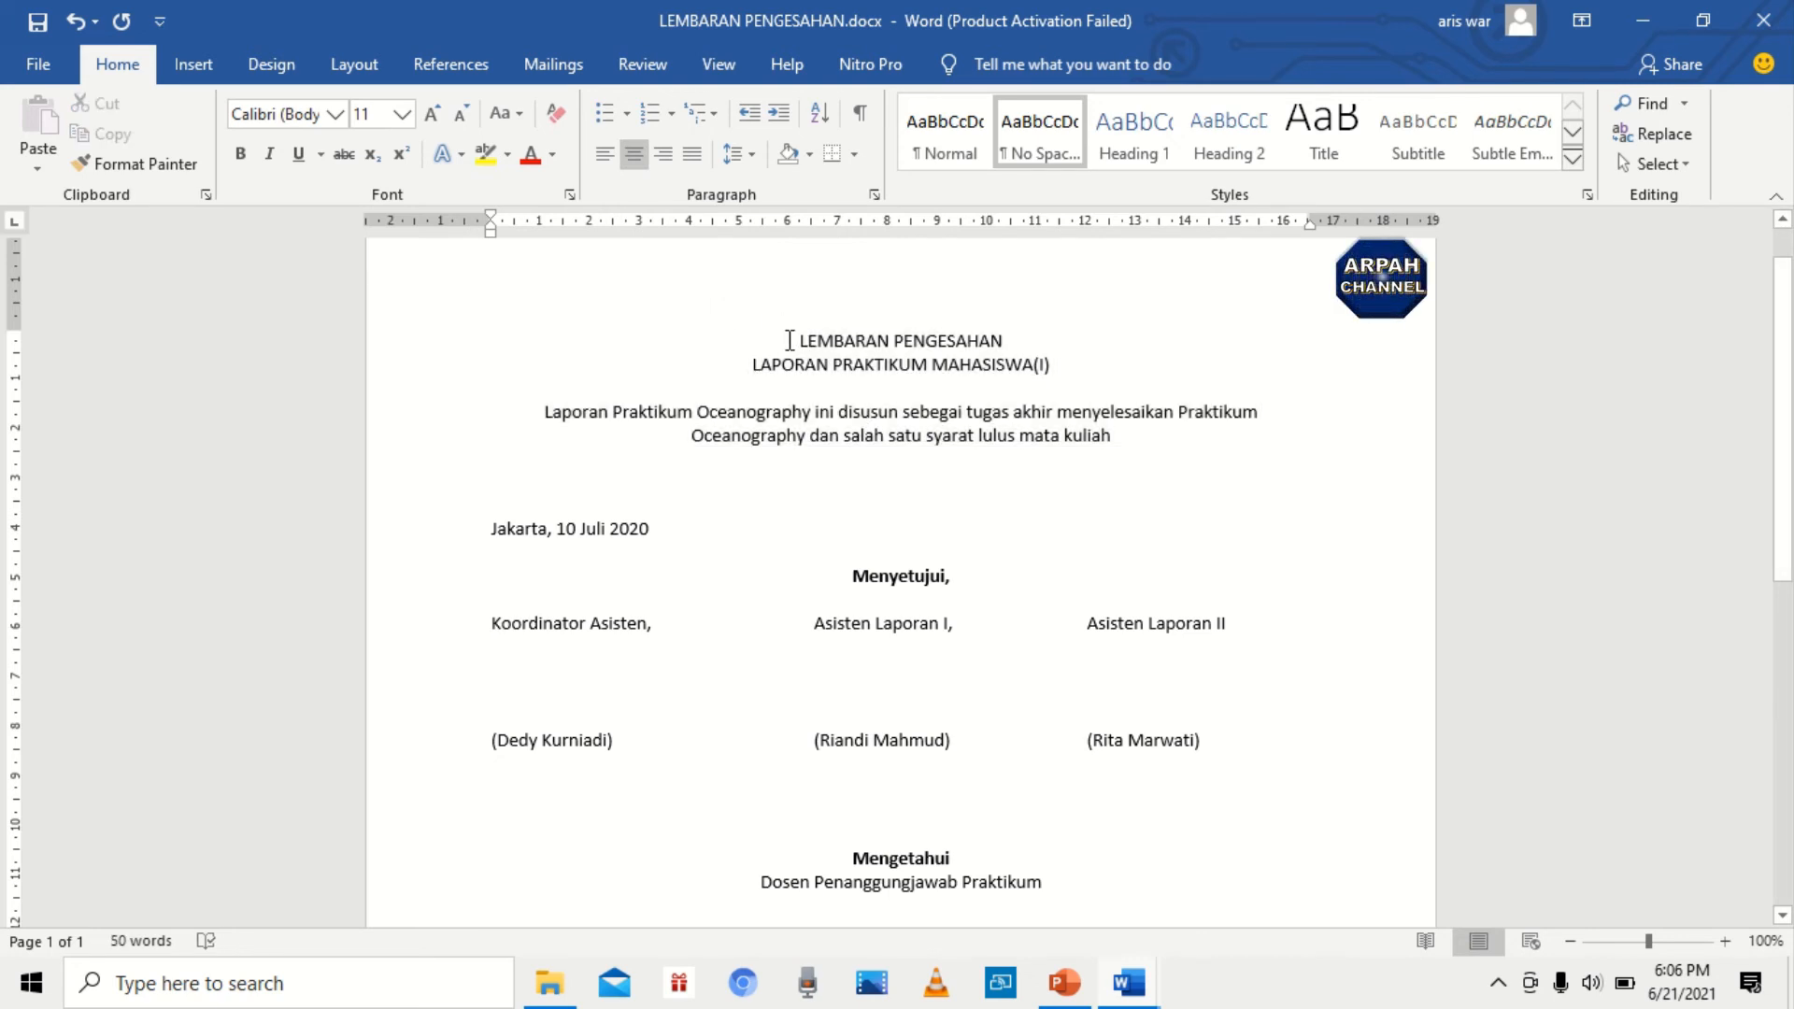
Step: Format the two title lines as 14 pt Times New Roman in bold
{"action": "left_click", "coordinate": [798, 340]}
{"action": "left_click_drag", "start_coordinate": [809, 348], "coordinate": [1054, 364]}
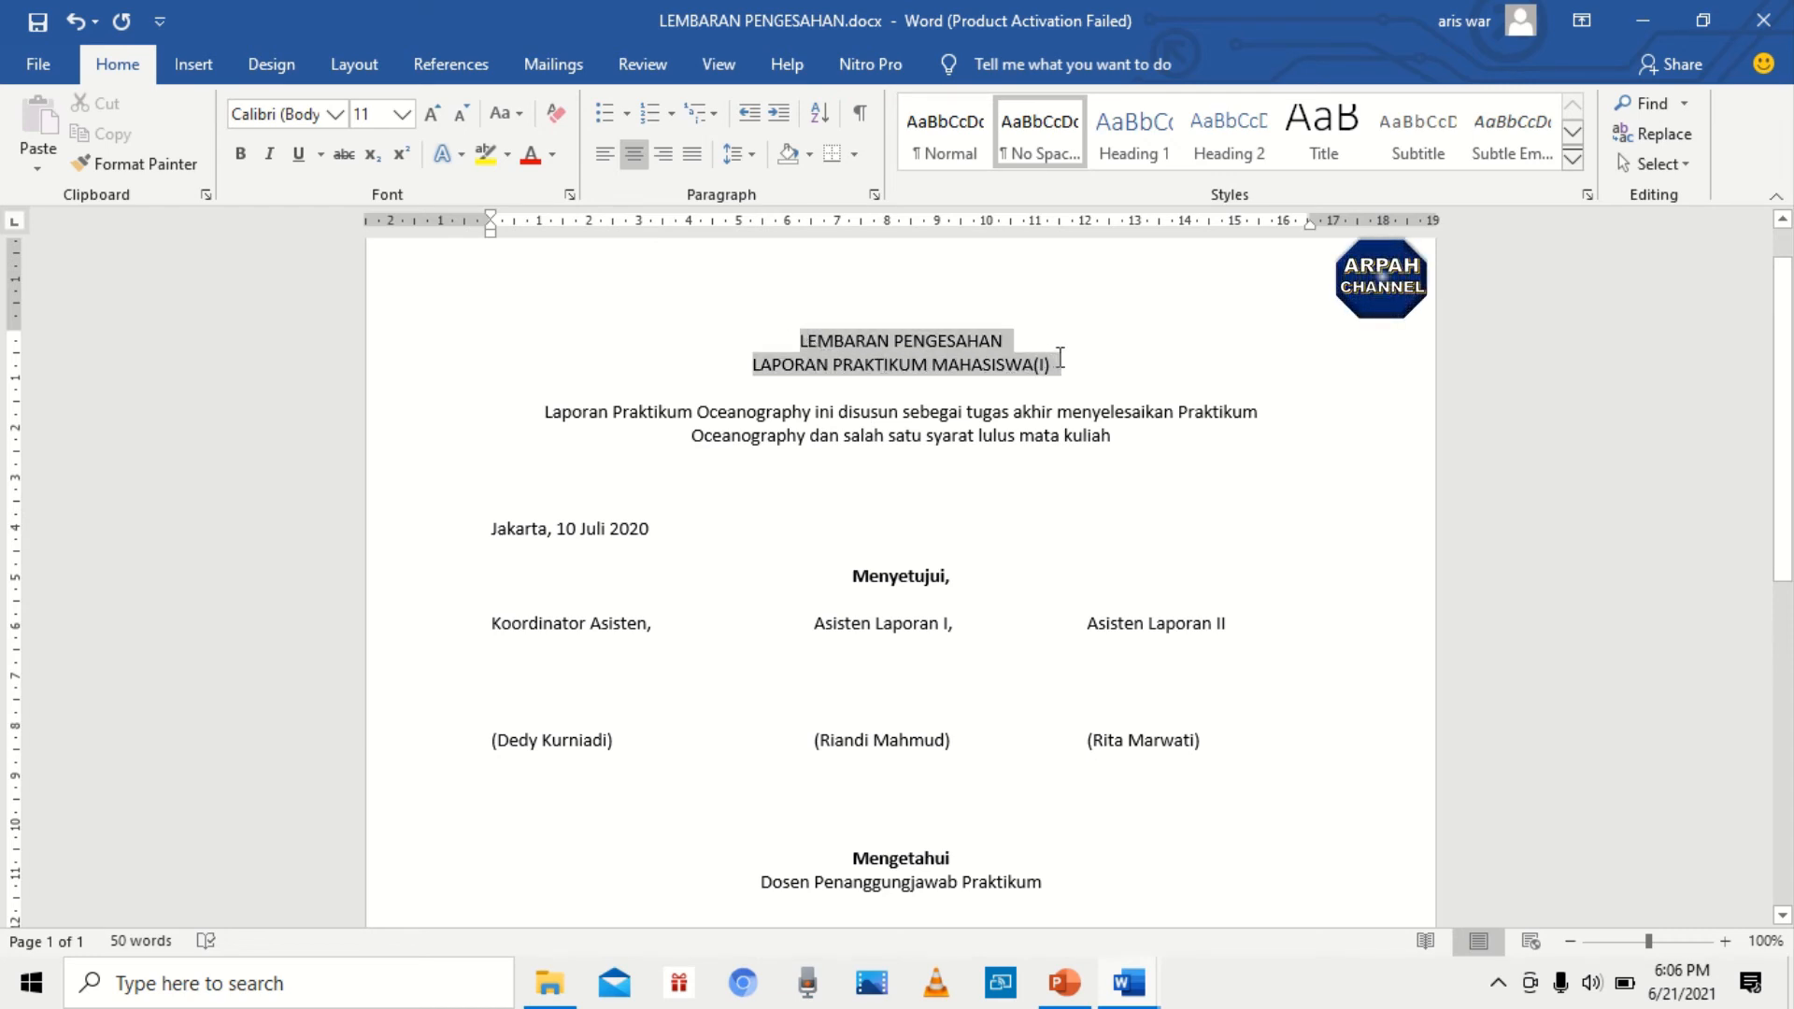
{"action": "left_click", "coordinate": [404, 119]}
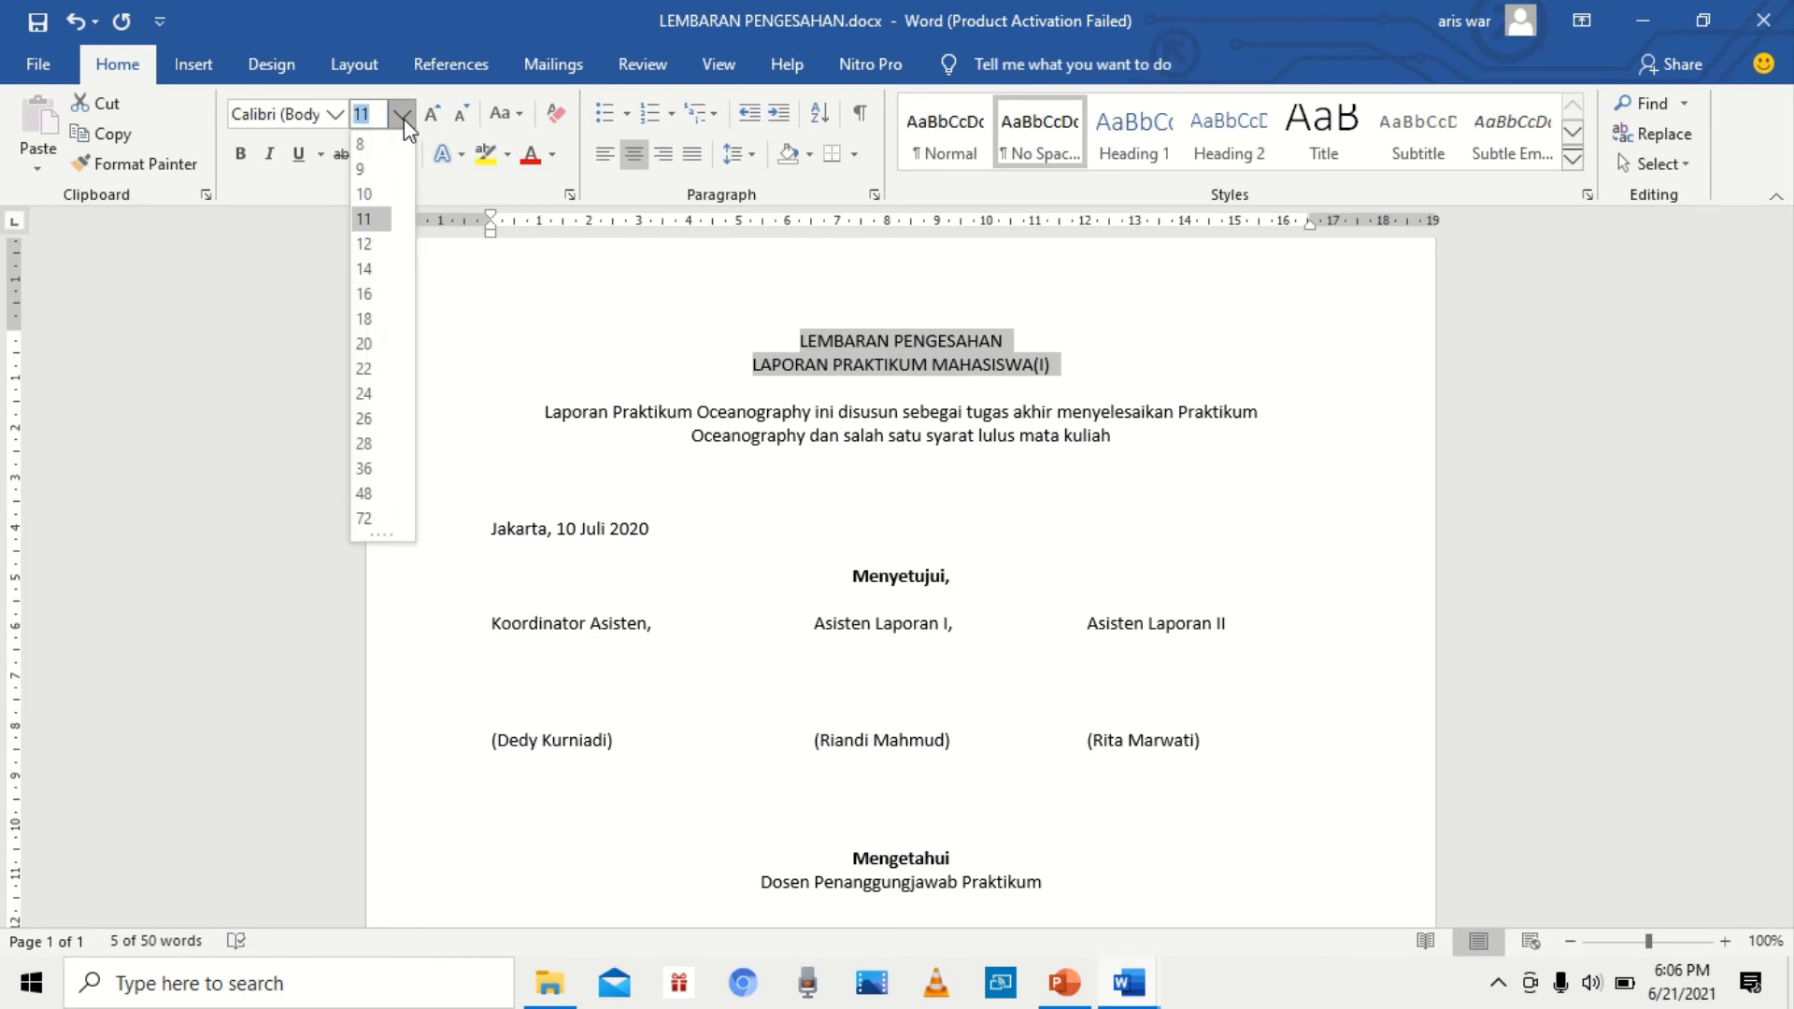
{"action": "left_click", "coordinate": [367, 270]}
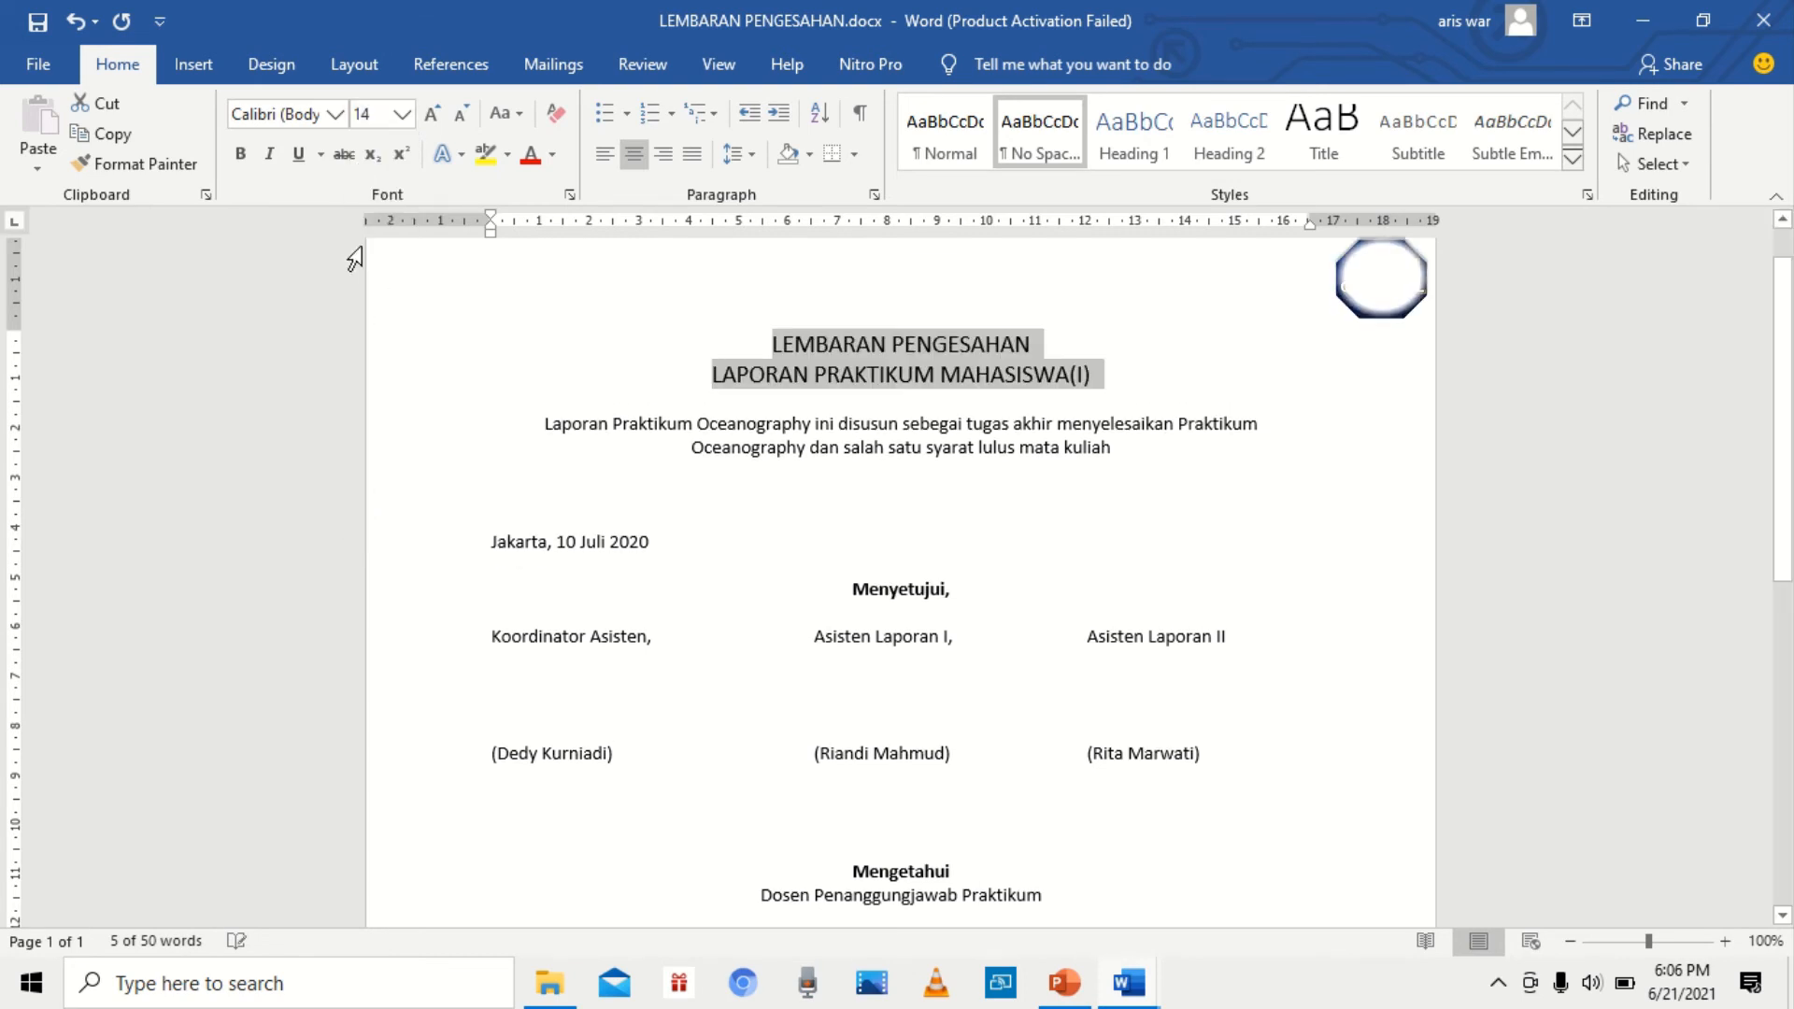
{"action": "left_click", "coordinate": [337, 116]}
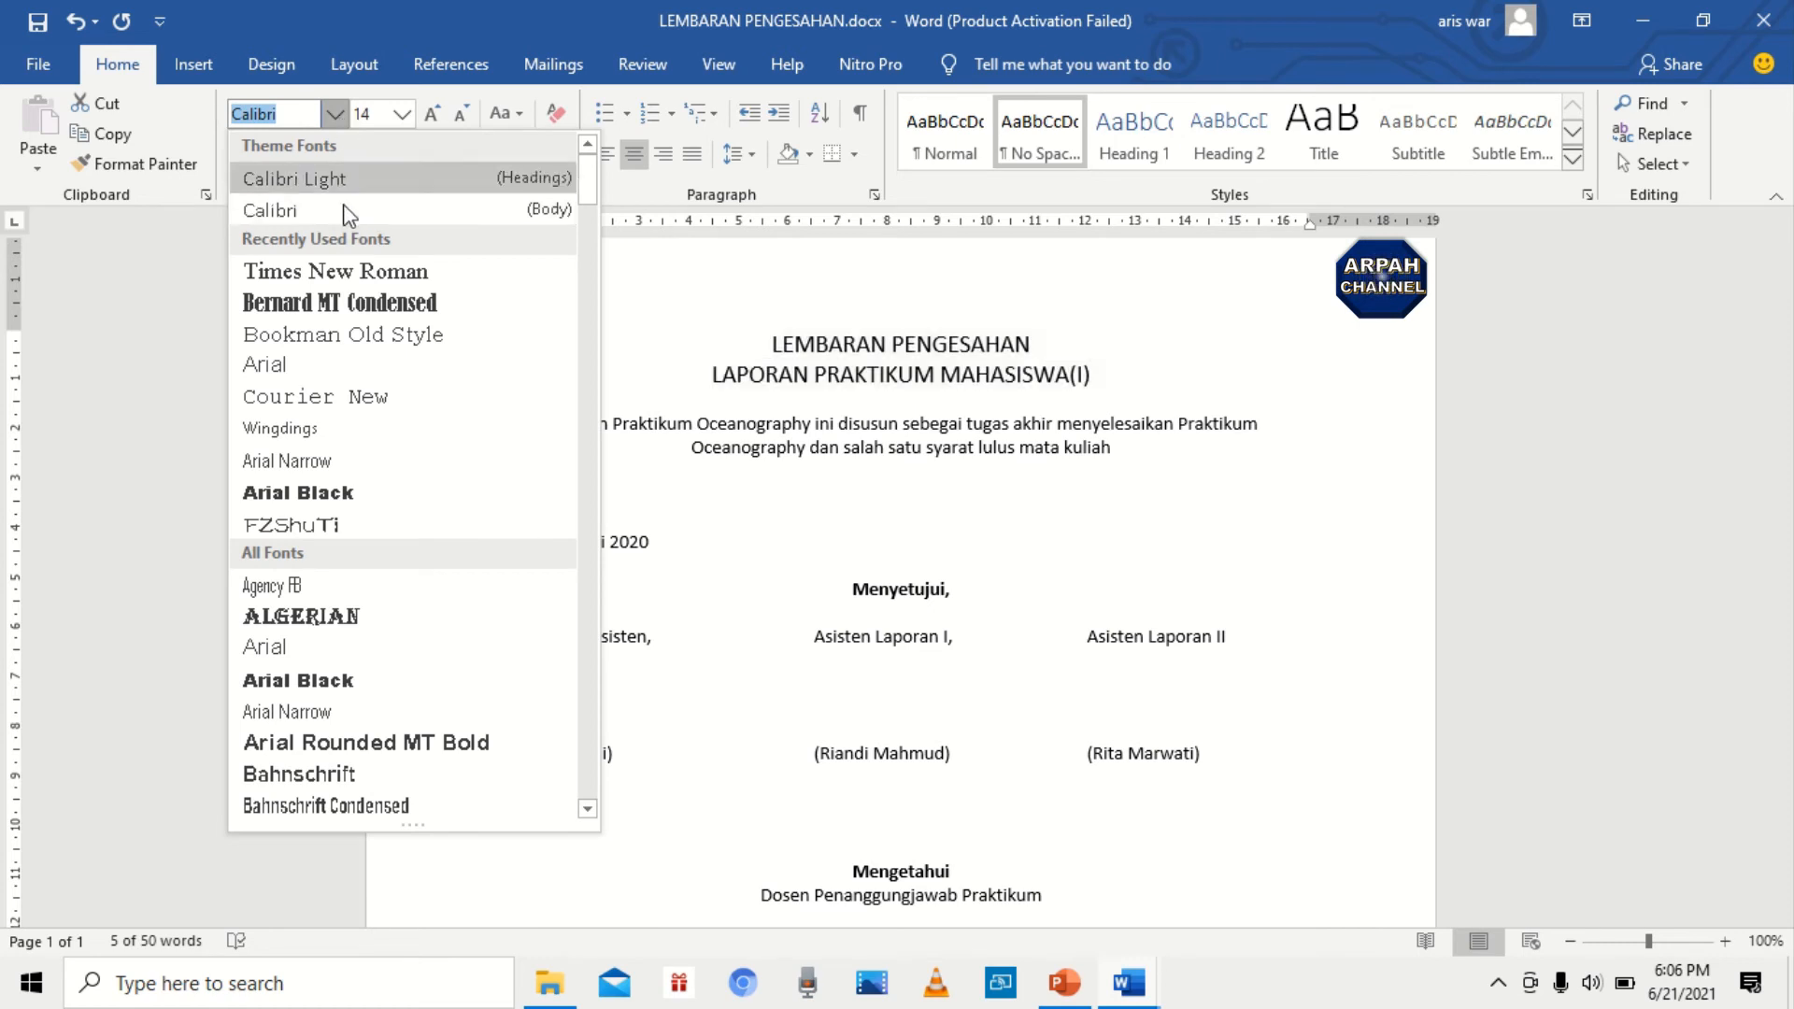
{"action": "left_click", "coordinate": [353, 273]}
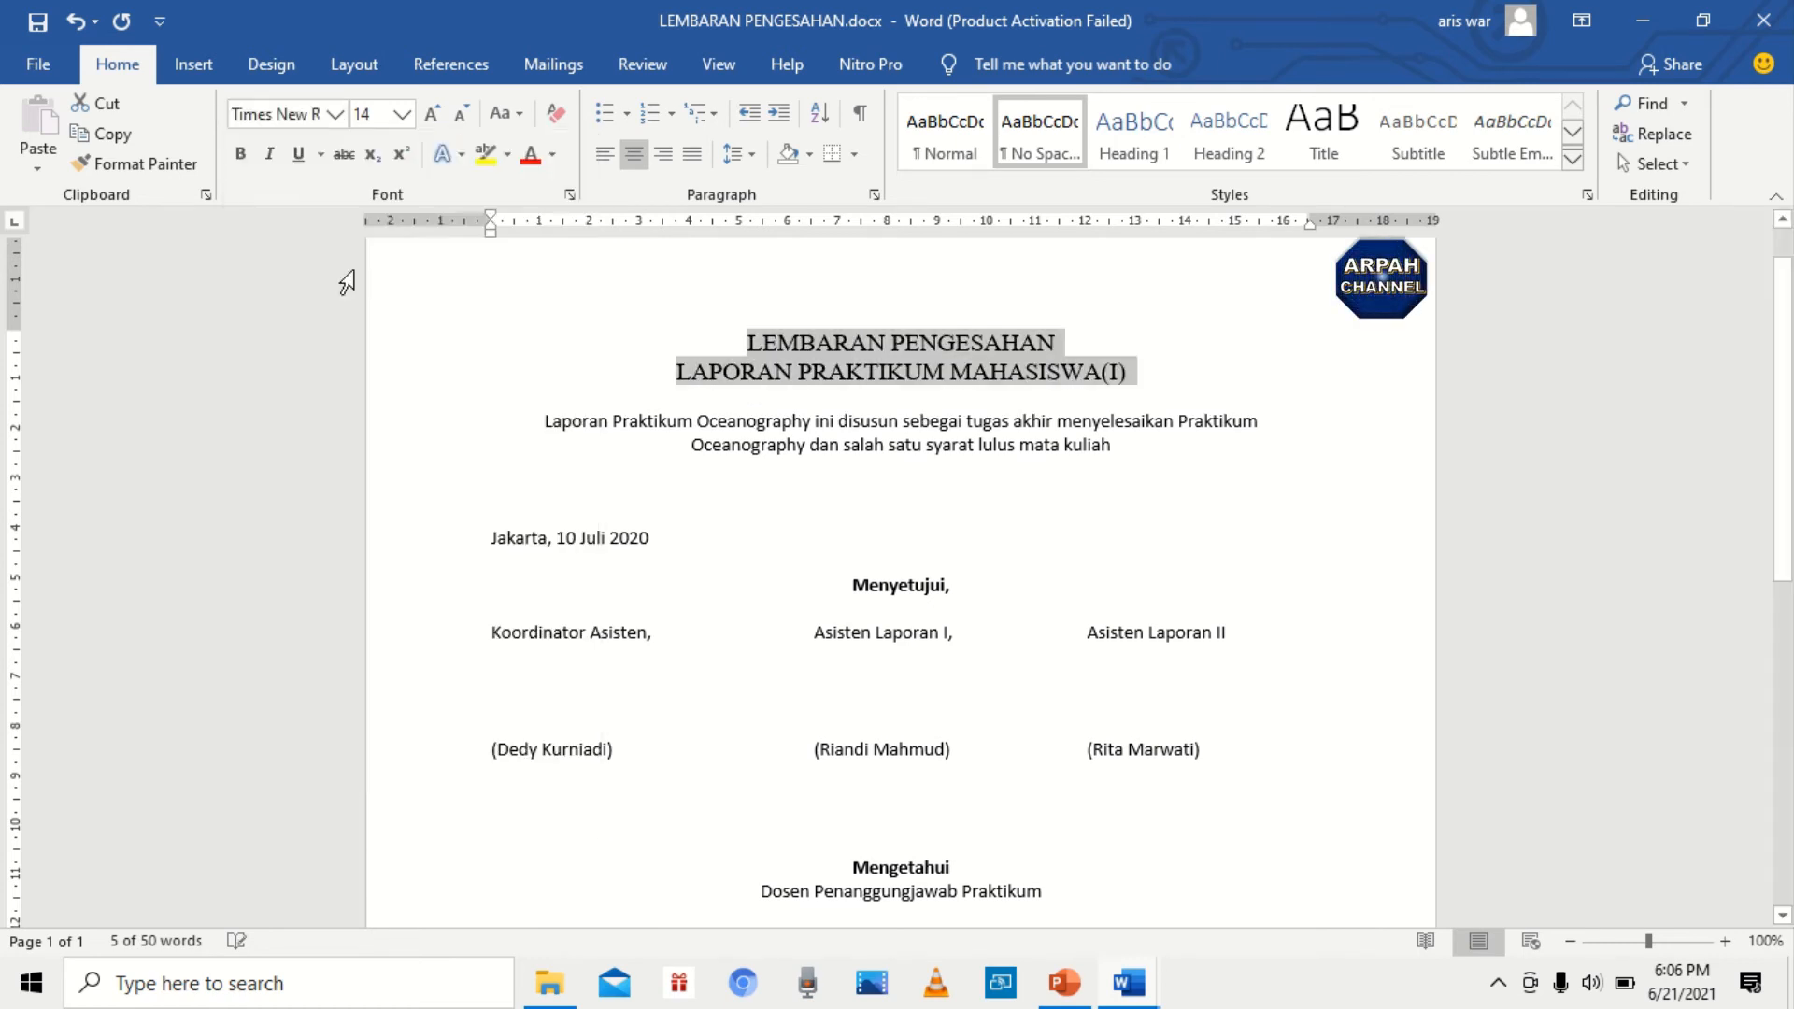
{"action": "left_click", "coordinate": [241, 161]}
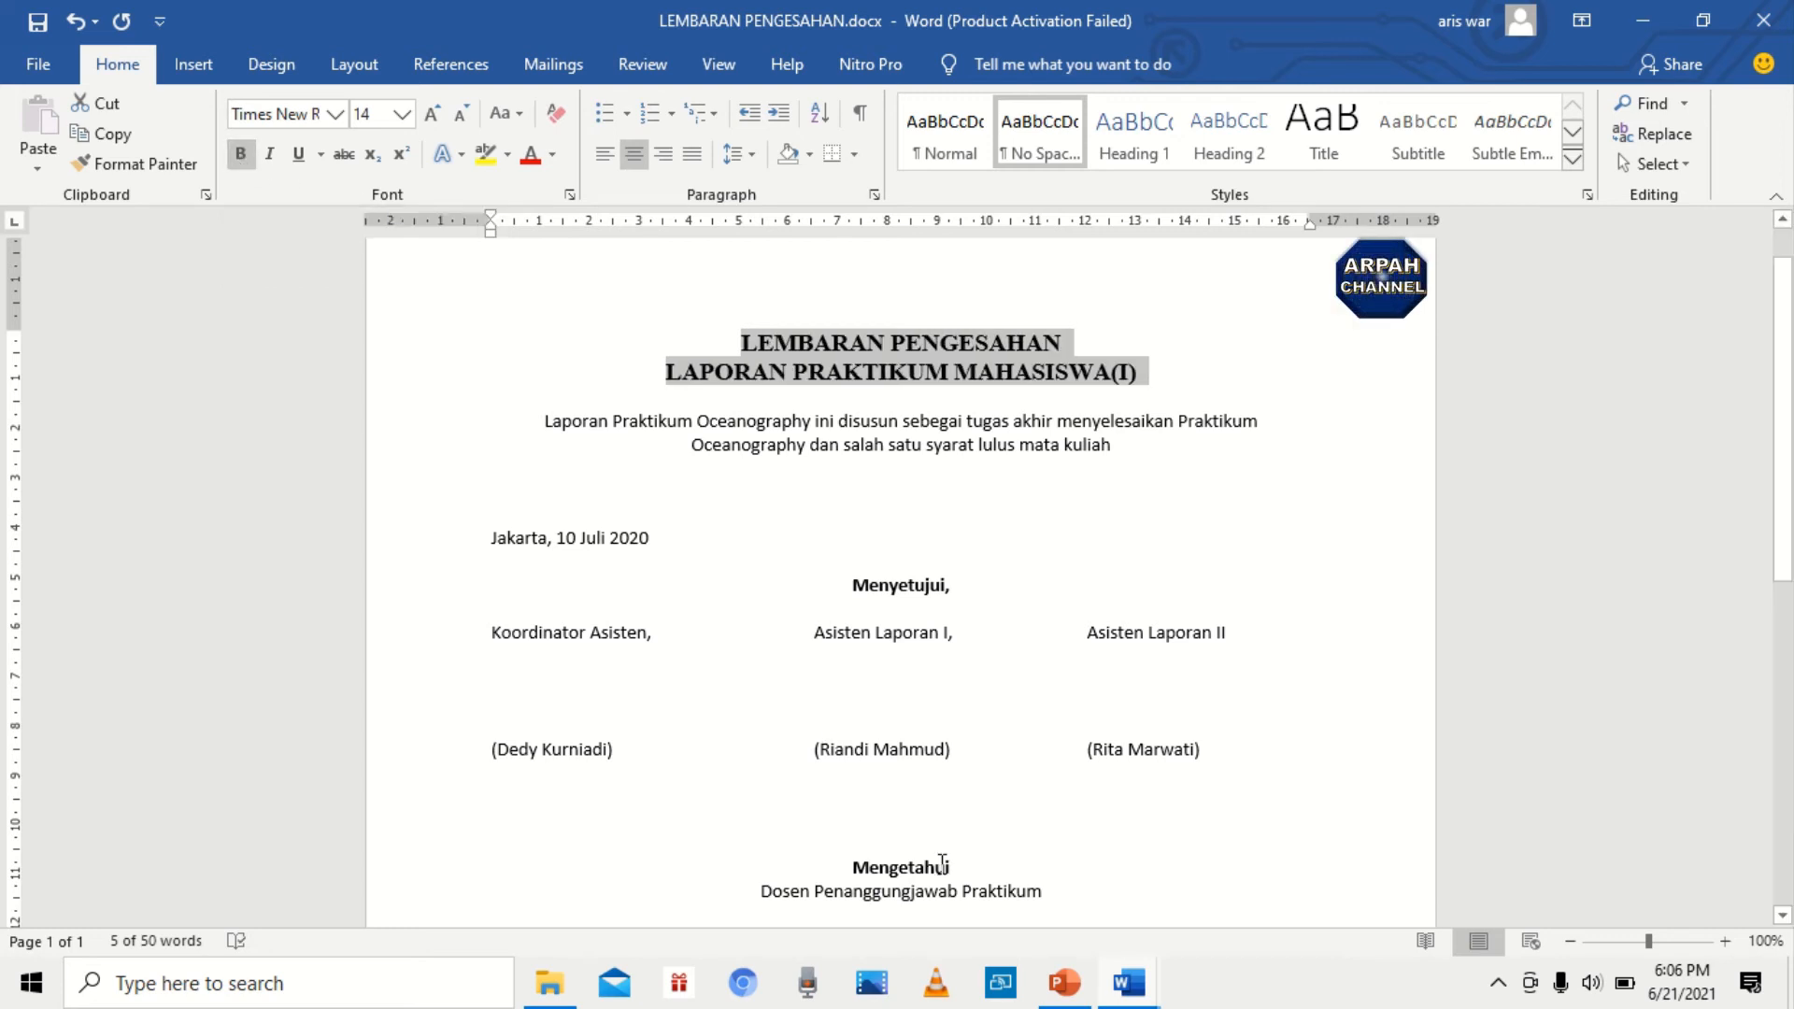
Step: Check the title colour in LEMBARAN PENGESAHAN1.docx and colour the two title lines of LEMBARAN PENGESAHAN.docx red
{"action": "left_click", "coordinate": [1128, 990]}
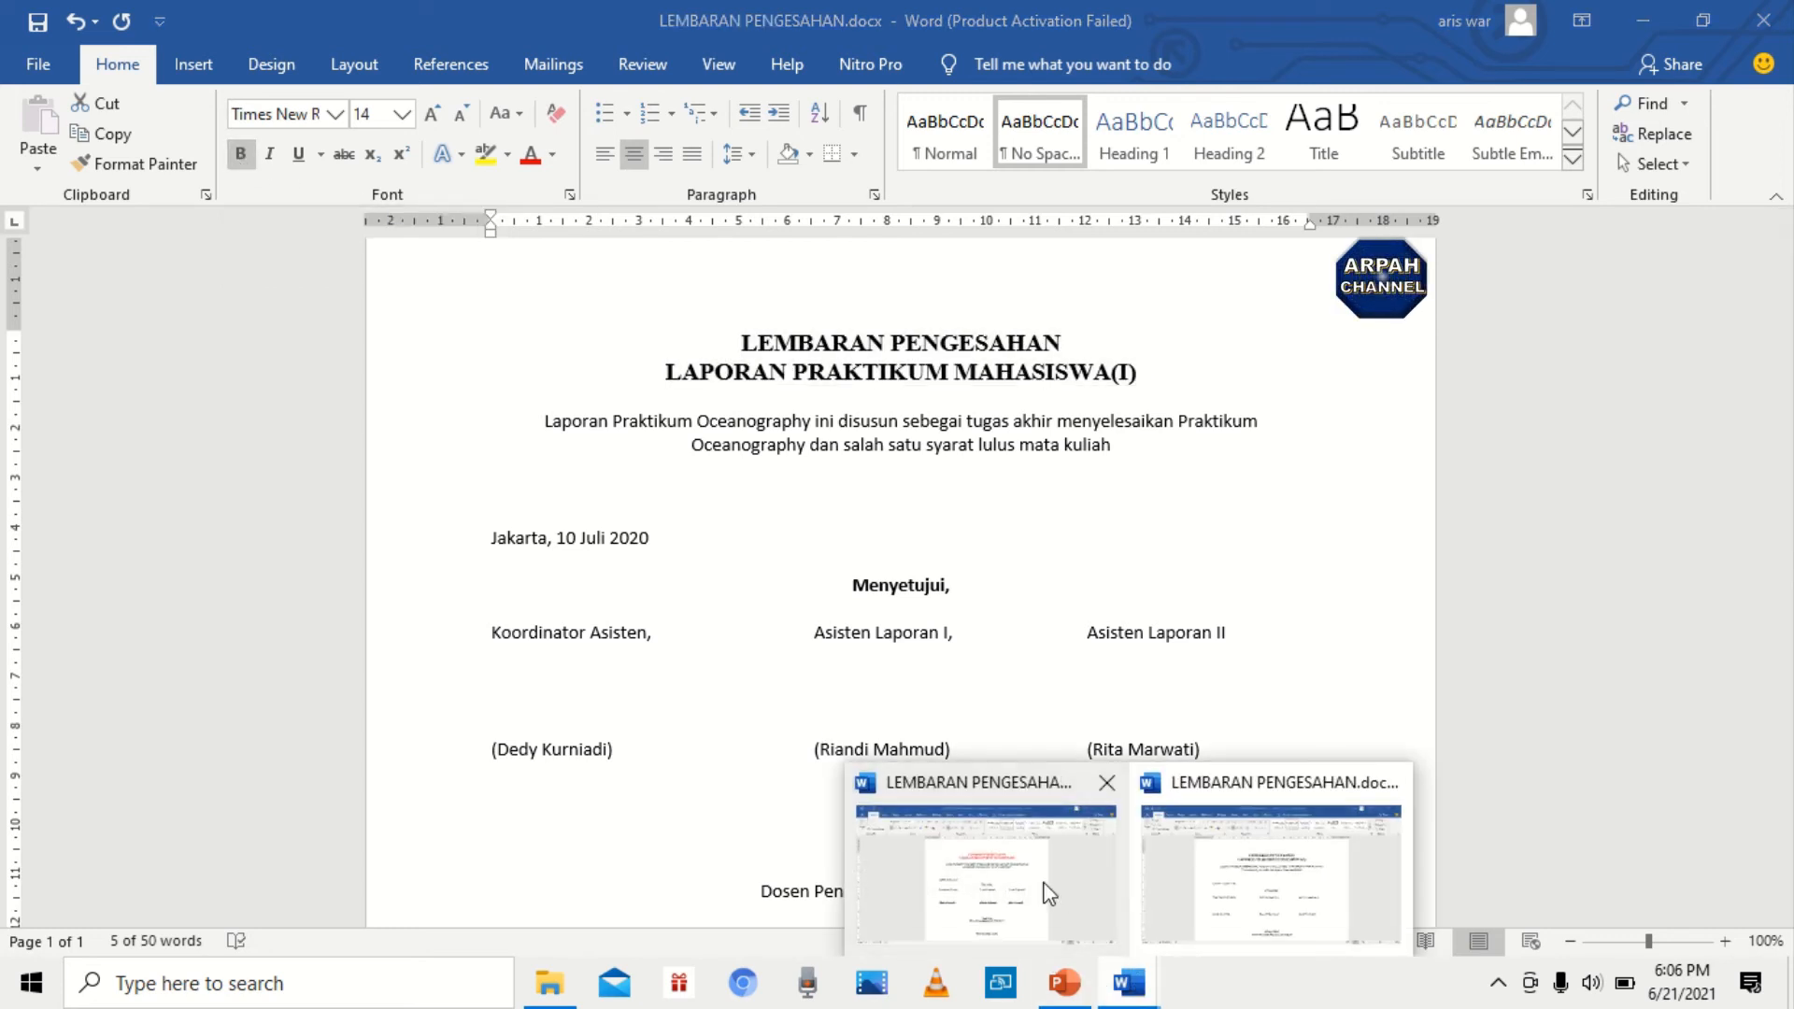
{"action": "left_click", "coordinate": [1048, 893]}
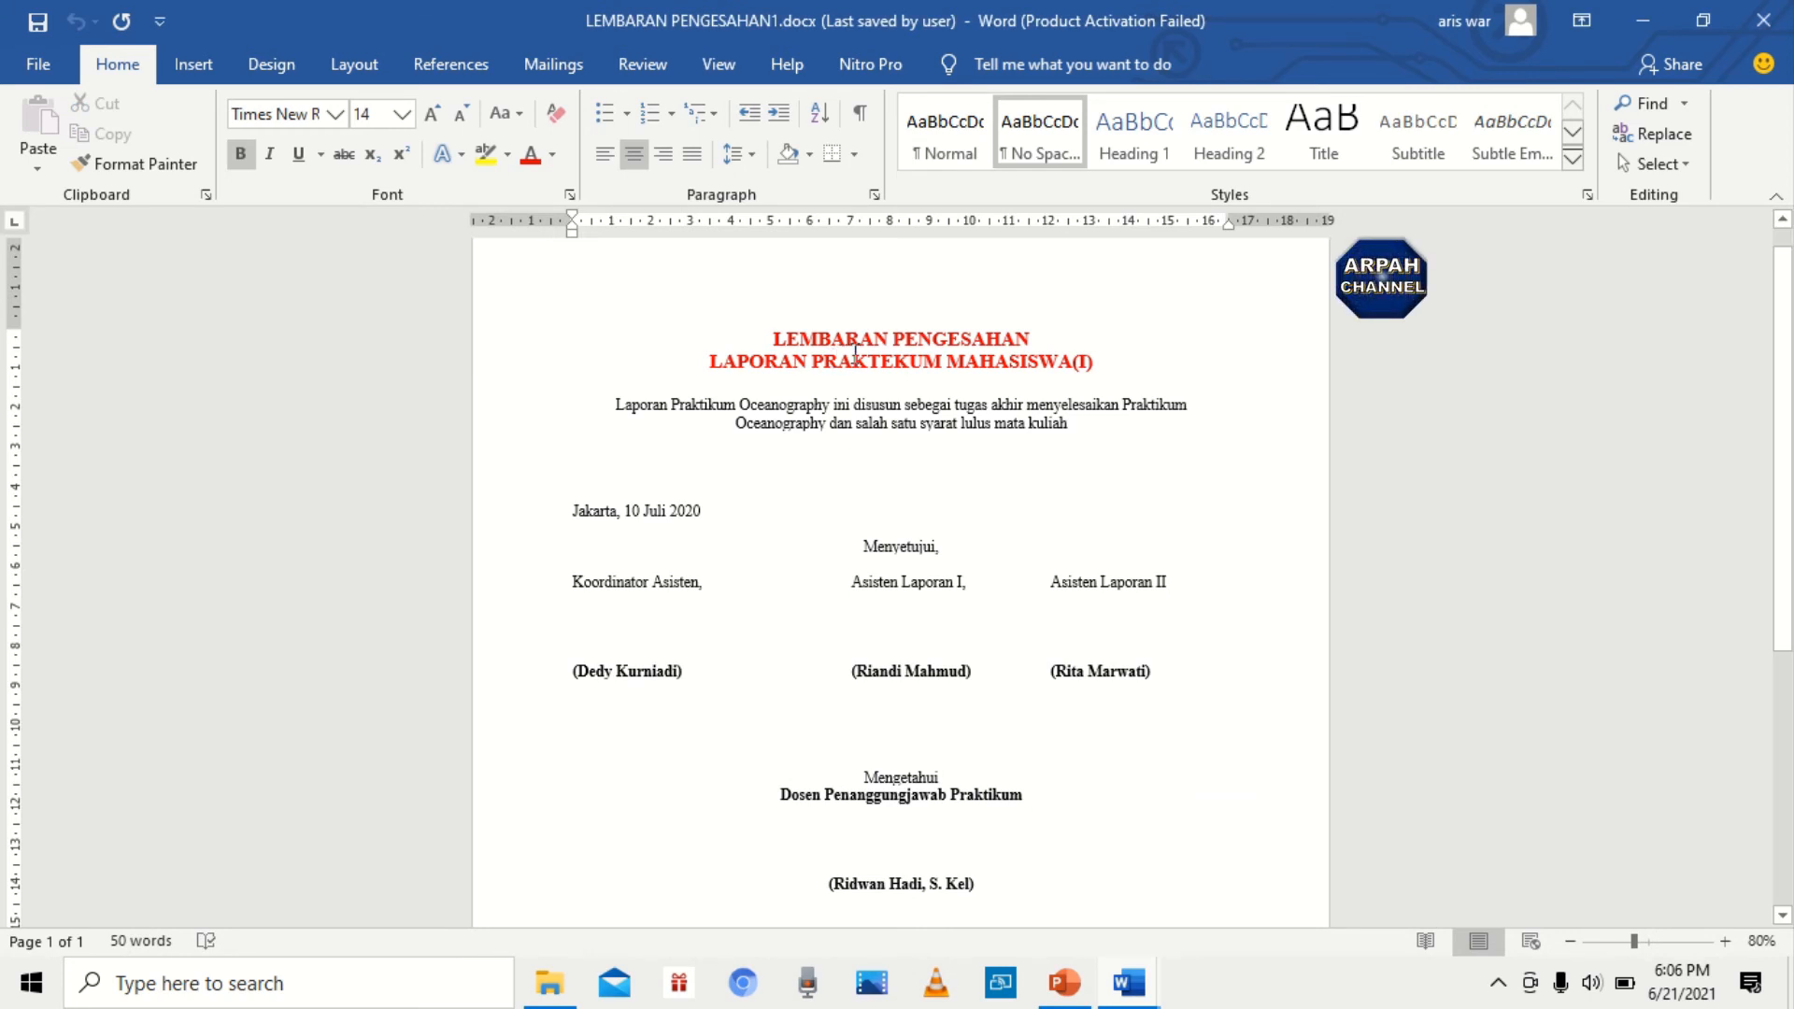
{"action": "left_click", "coordinate": [1128, 983]}
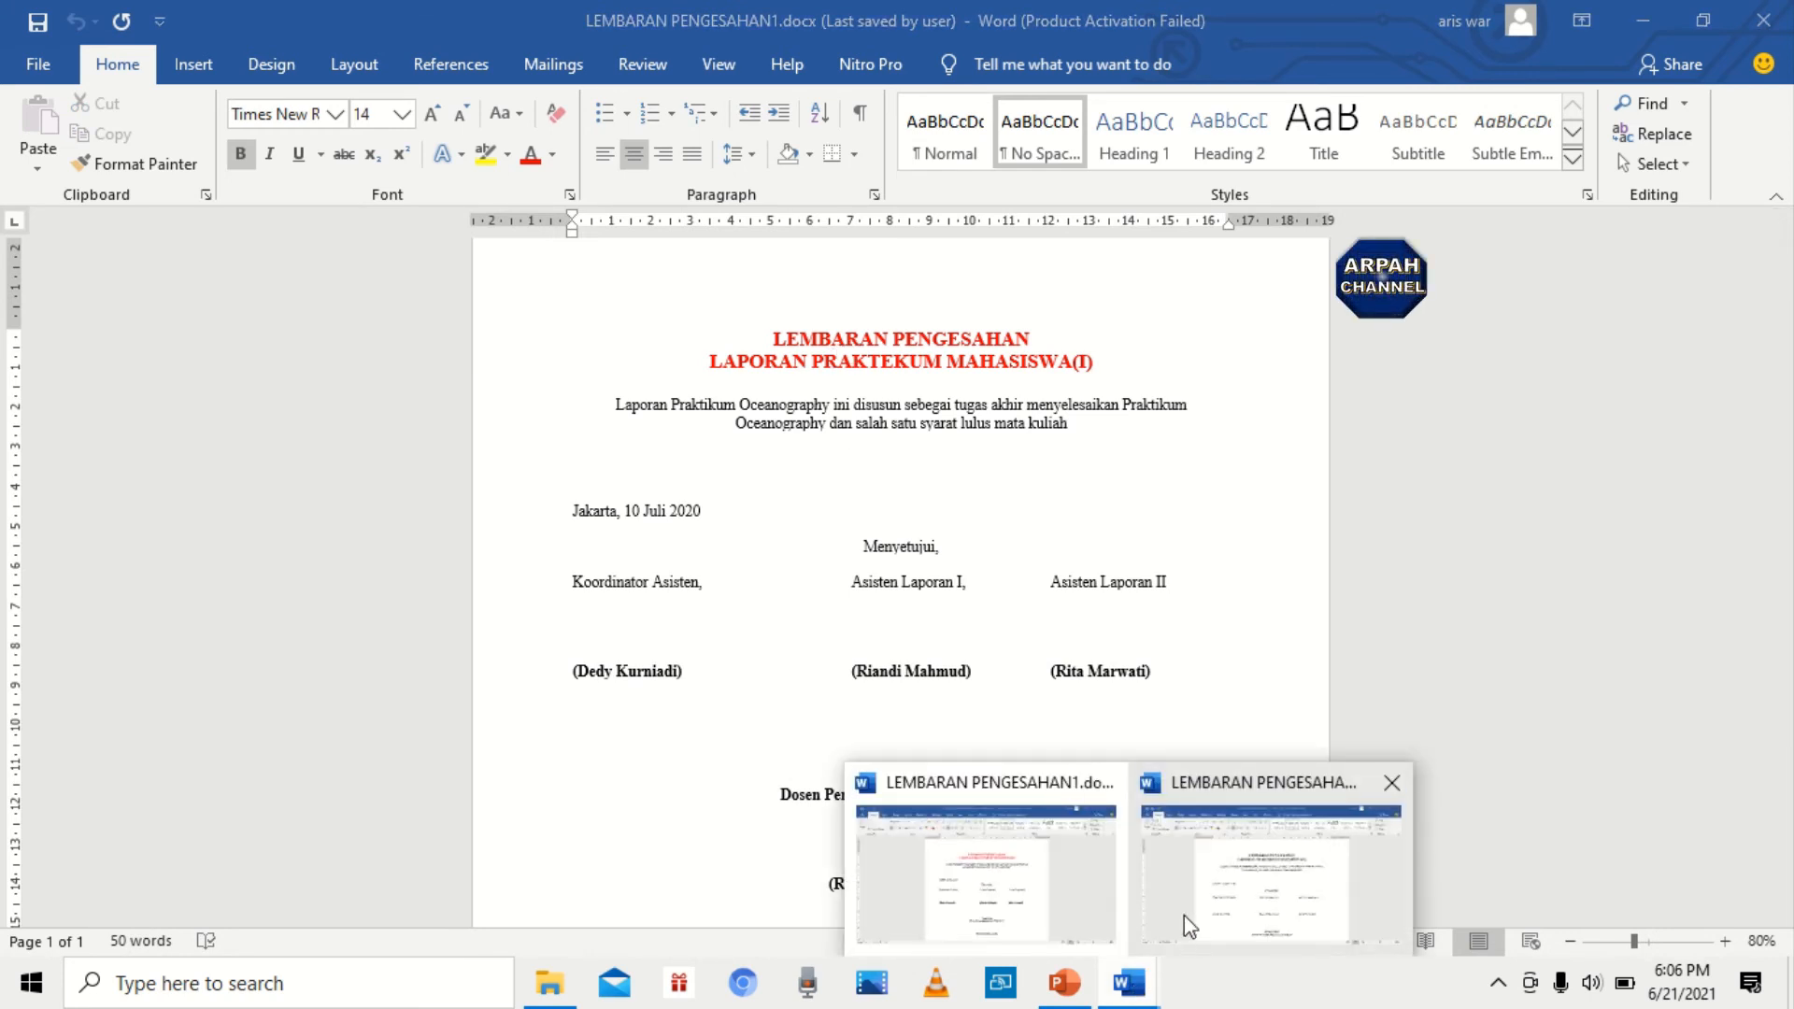
{"action": "left_click", "coordinate": [1184, 917]}
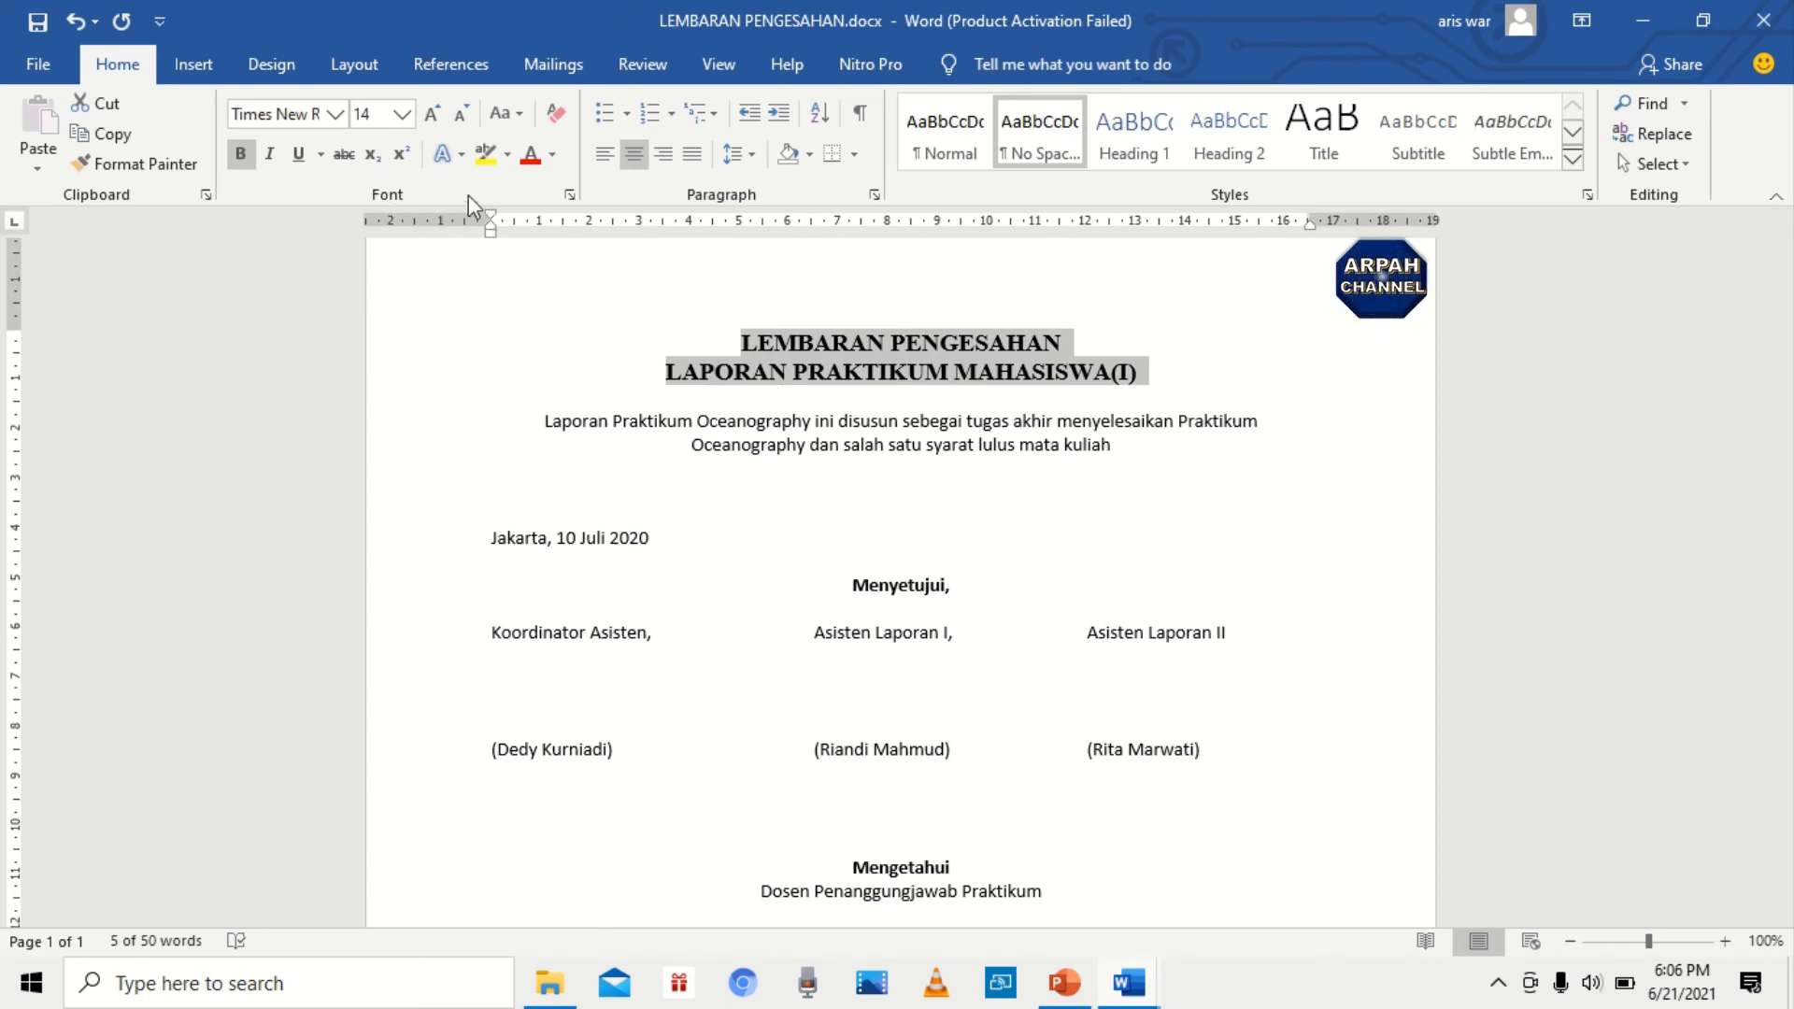
{"action": "left_click", "coordinate": [553, 159]}
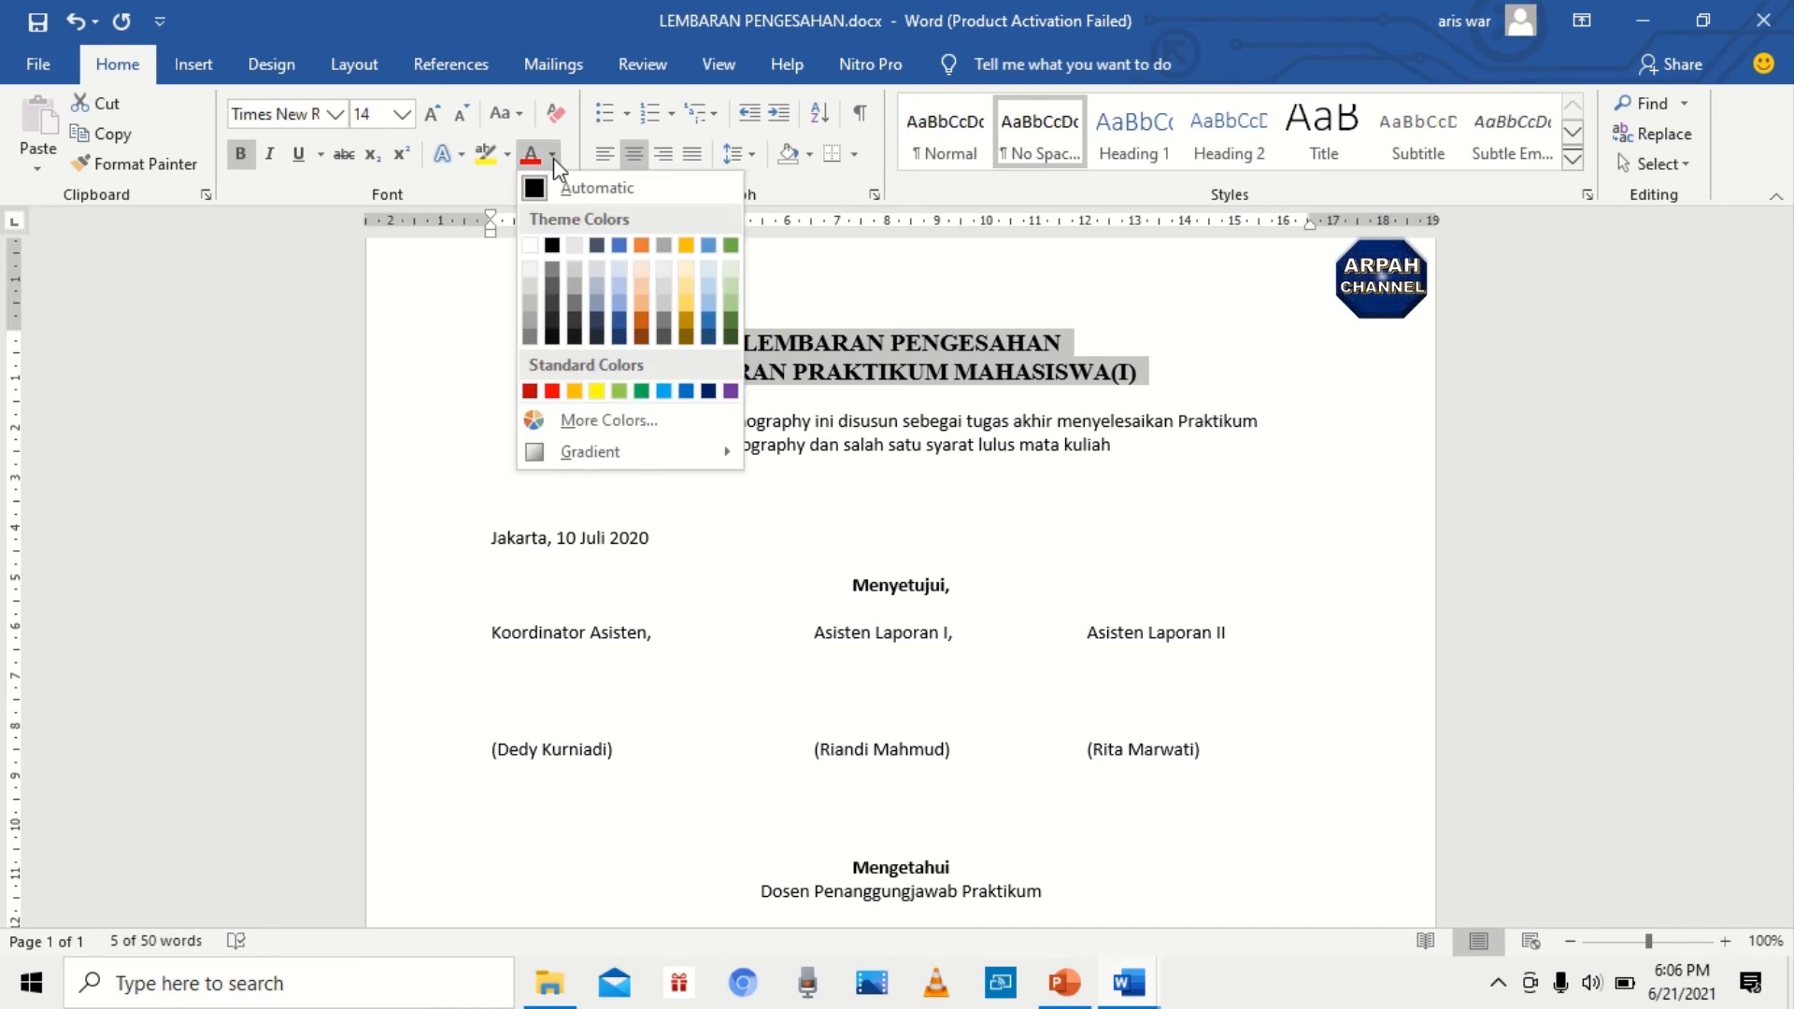
{"action": "left_click", "coordinate": [552, 391]}
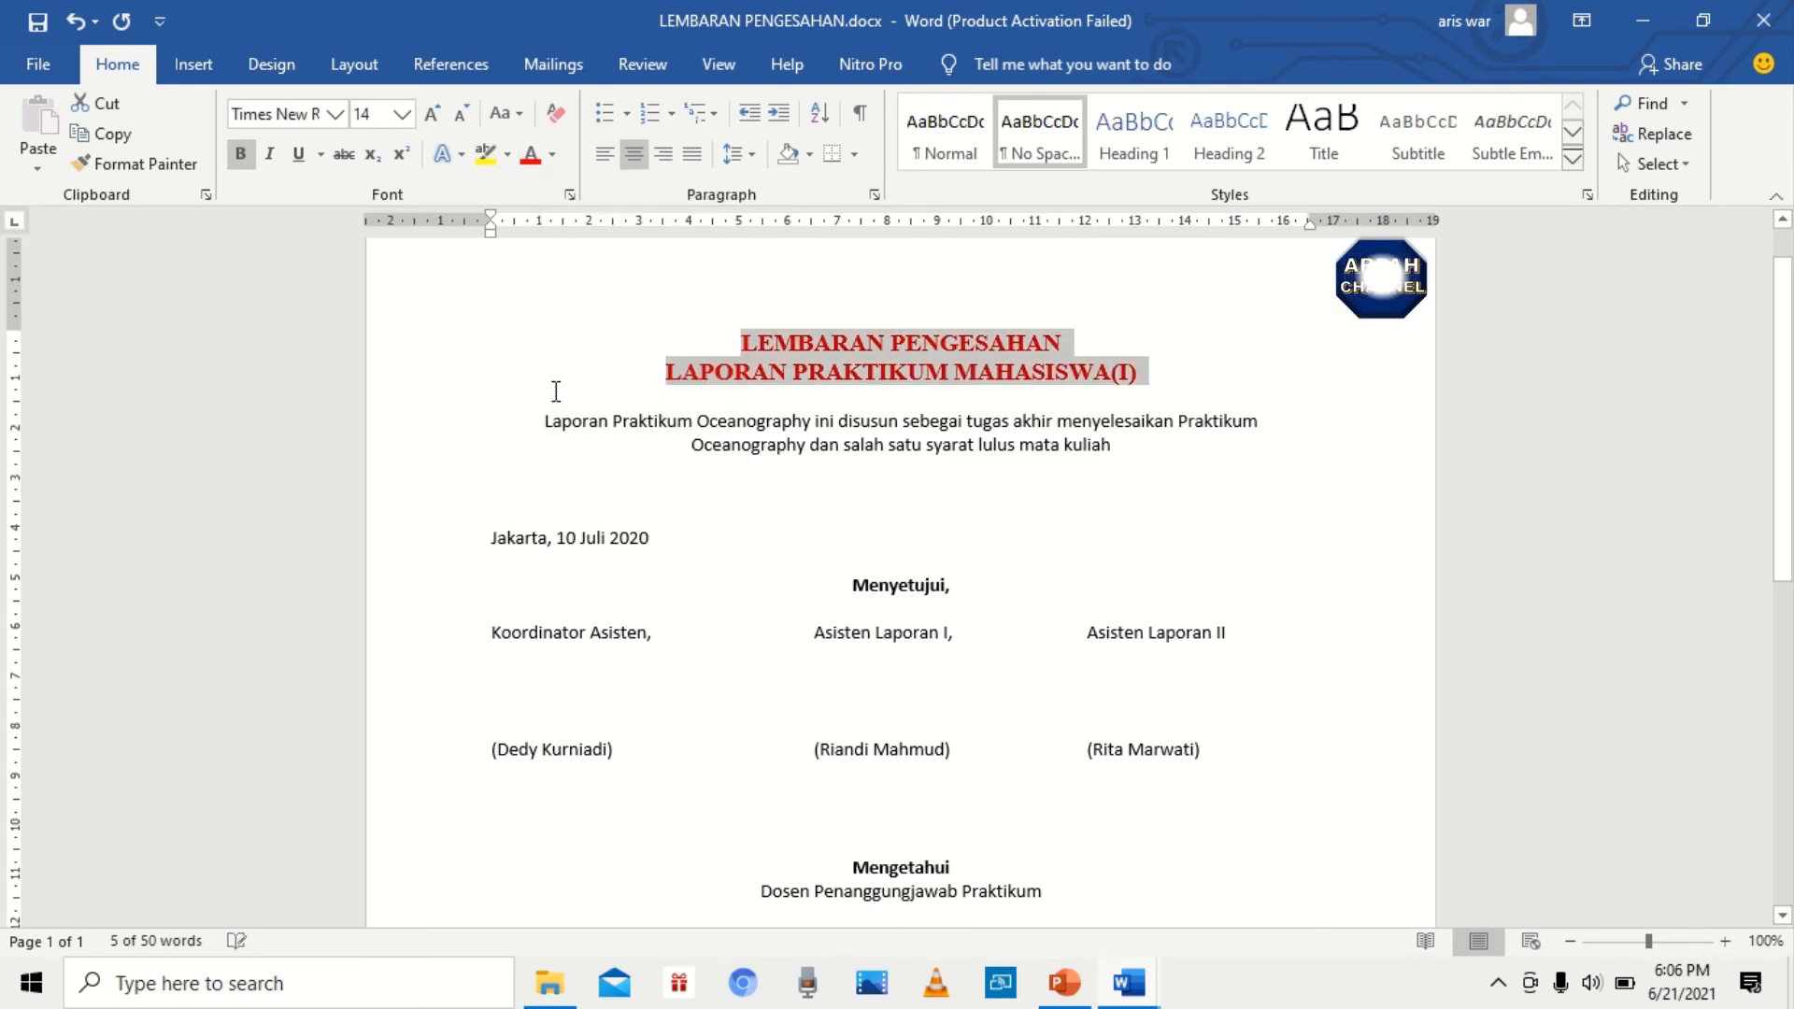
{"action": "left_click", "coordinate": [807, 490]}
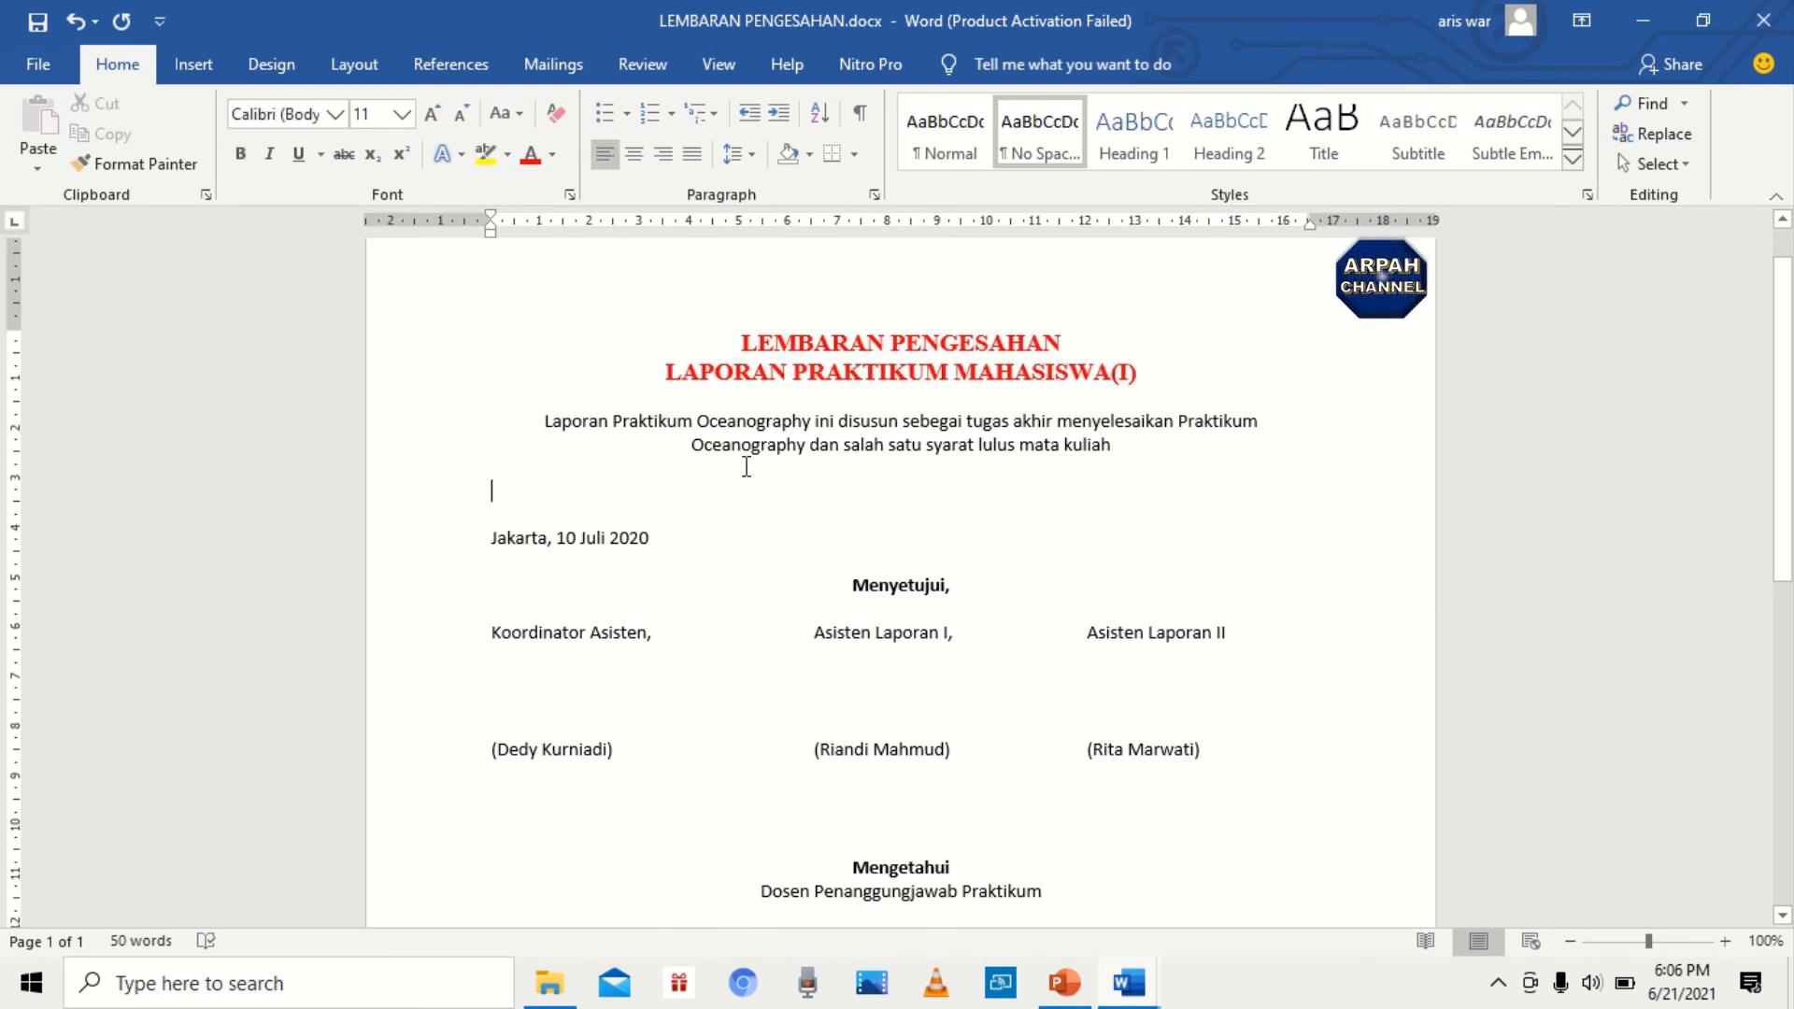
Step: Format all text below the two title lines as 12 pt Times New Roman
{"action": "mouse_move", "coordinate": [578, 421]}
{"action": "left_mouse_down"}
{"action": "mouse_move", "coordinate": [813, 417]}
{"action": "mouse_move", "coordinate": [1081, 467]}
{"action": "mouse_move", "coordinate": [1224, 937]}
{"action": "mouse_move", "coordinate": [1224, 717]}
{"action": "left_mouse_up"}
{"action": "scroll", "coordinate": [1209, 693], "scroll_direction": "up", "scroll_amount": 4}
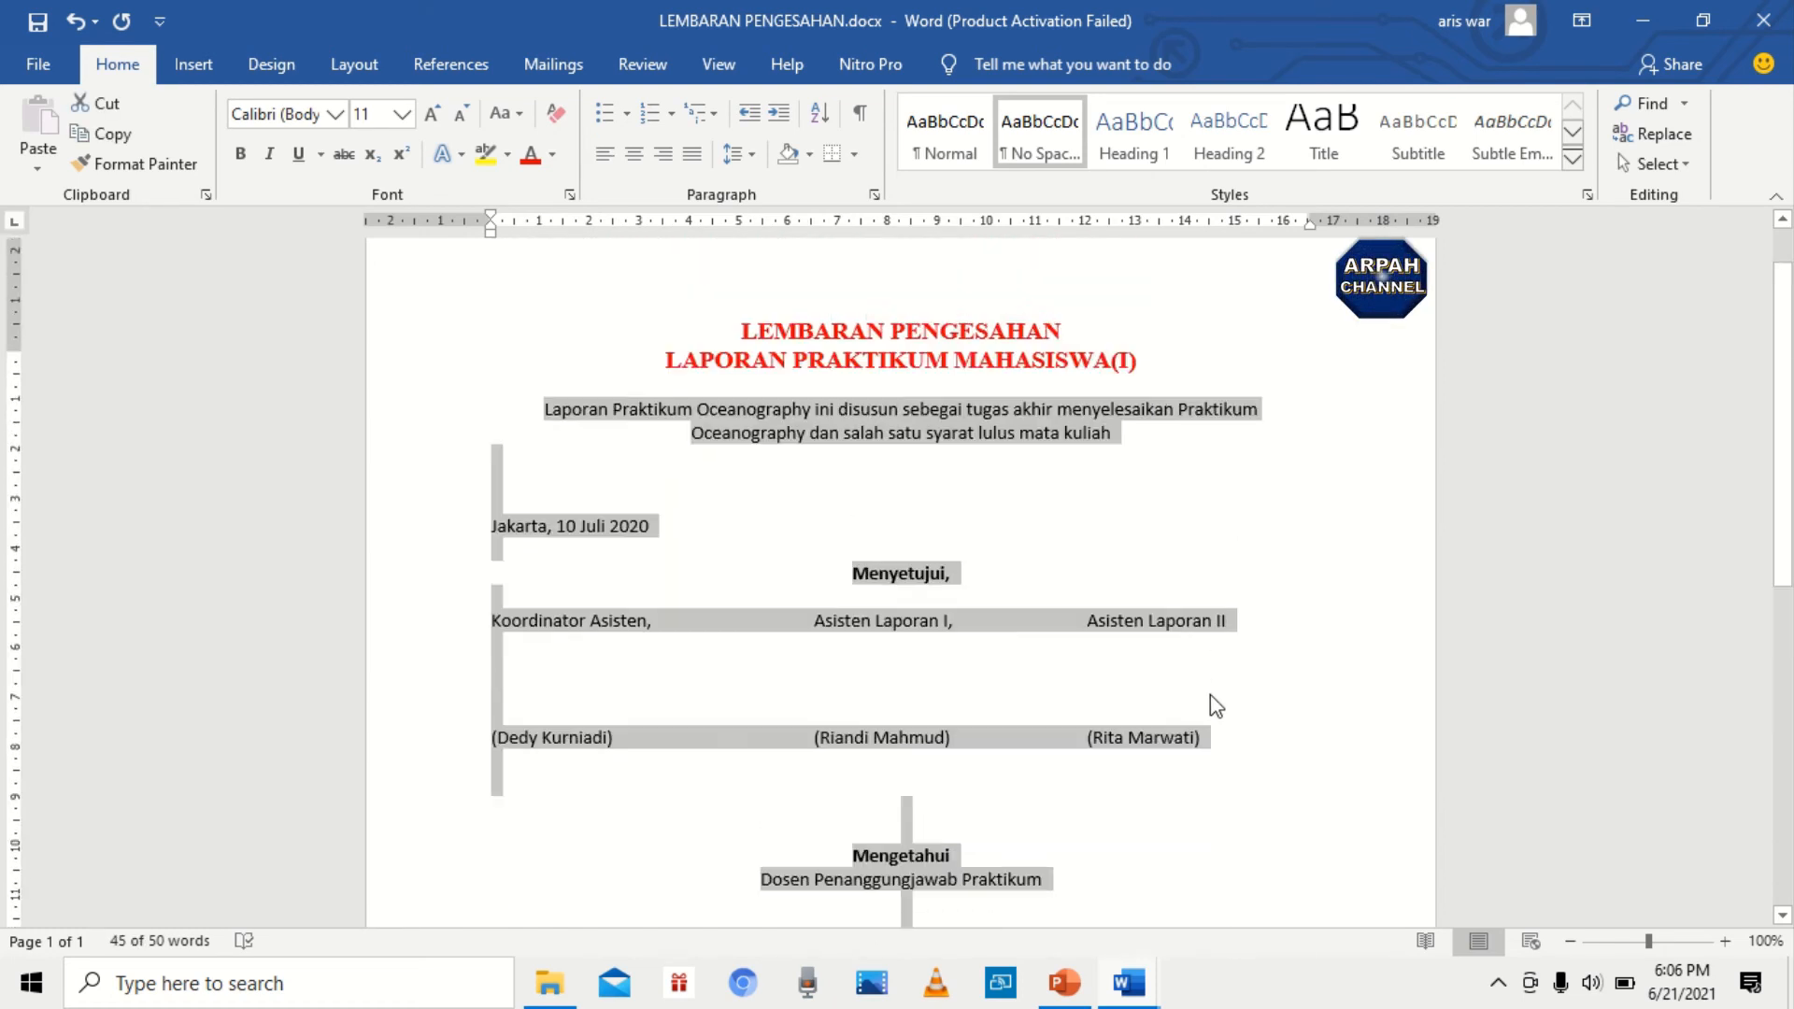
{"action": "left_click", "coordinate": [333, 114]}
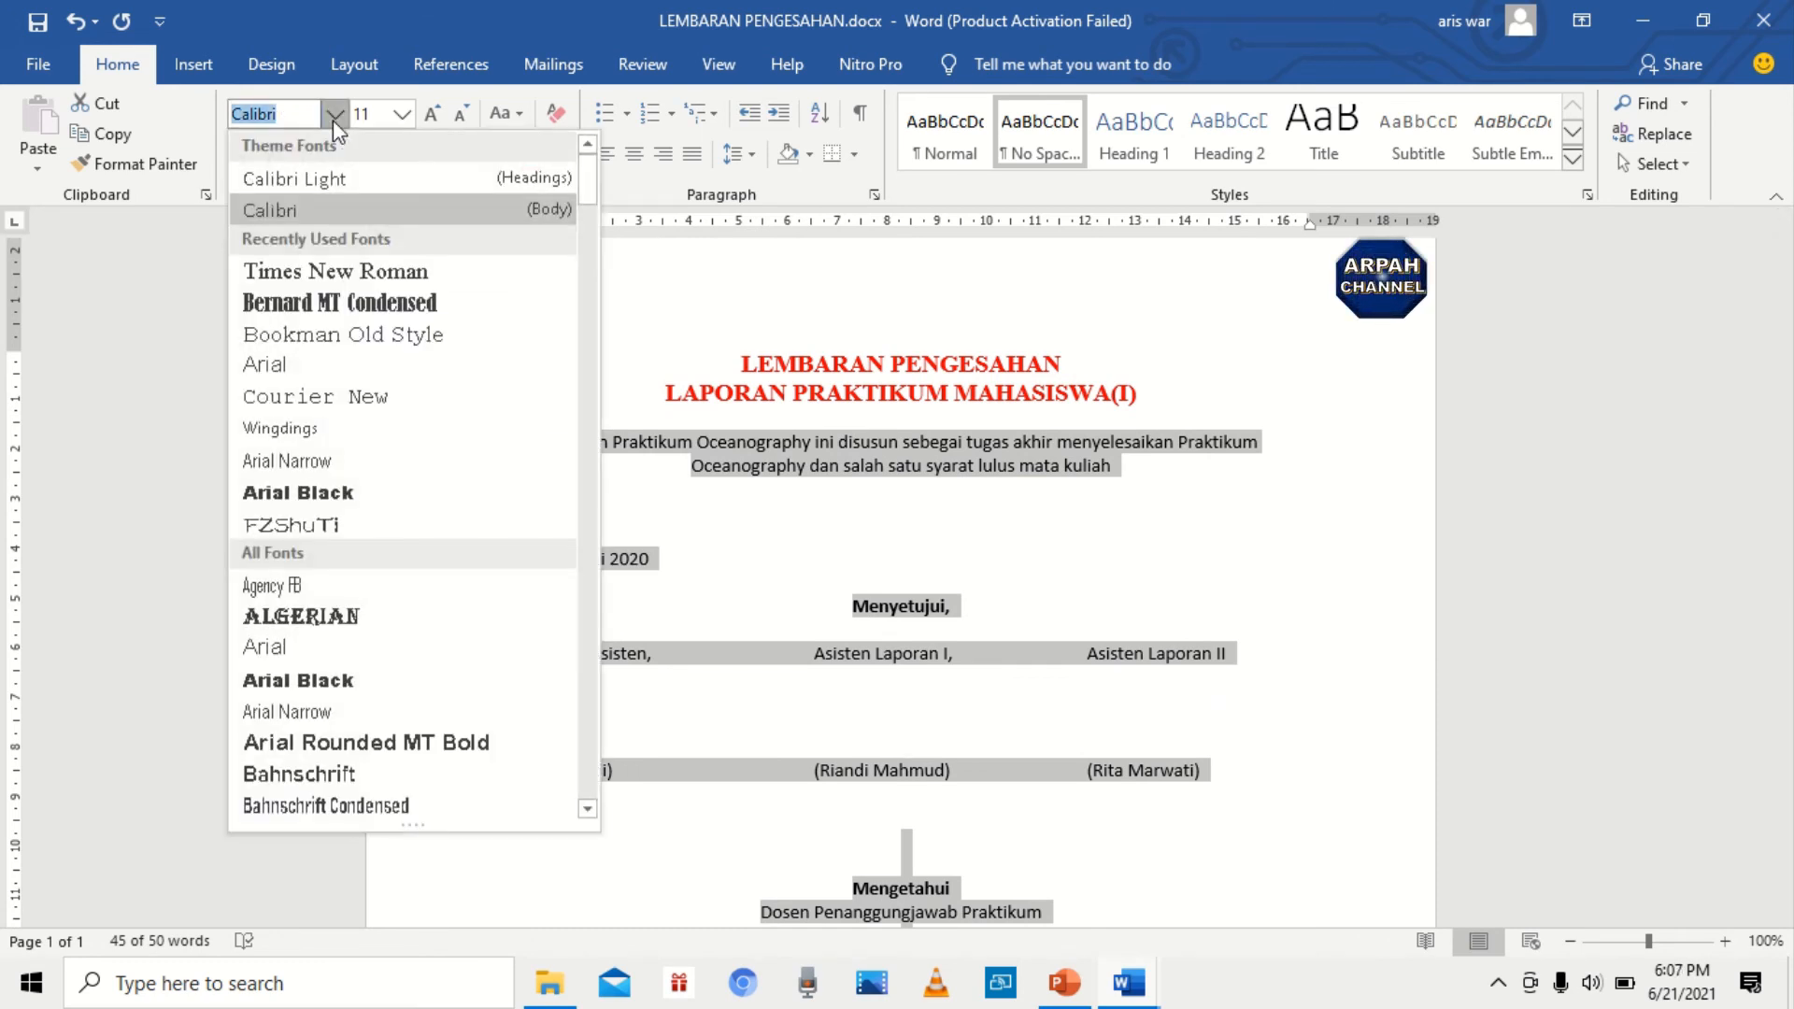
{"action": "left_click", "coordinate": [343, 272]}
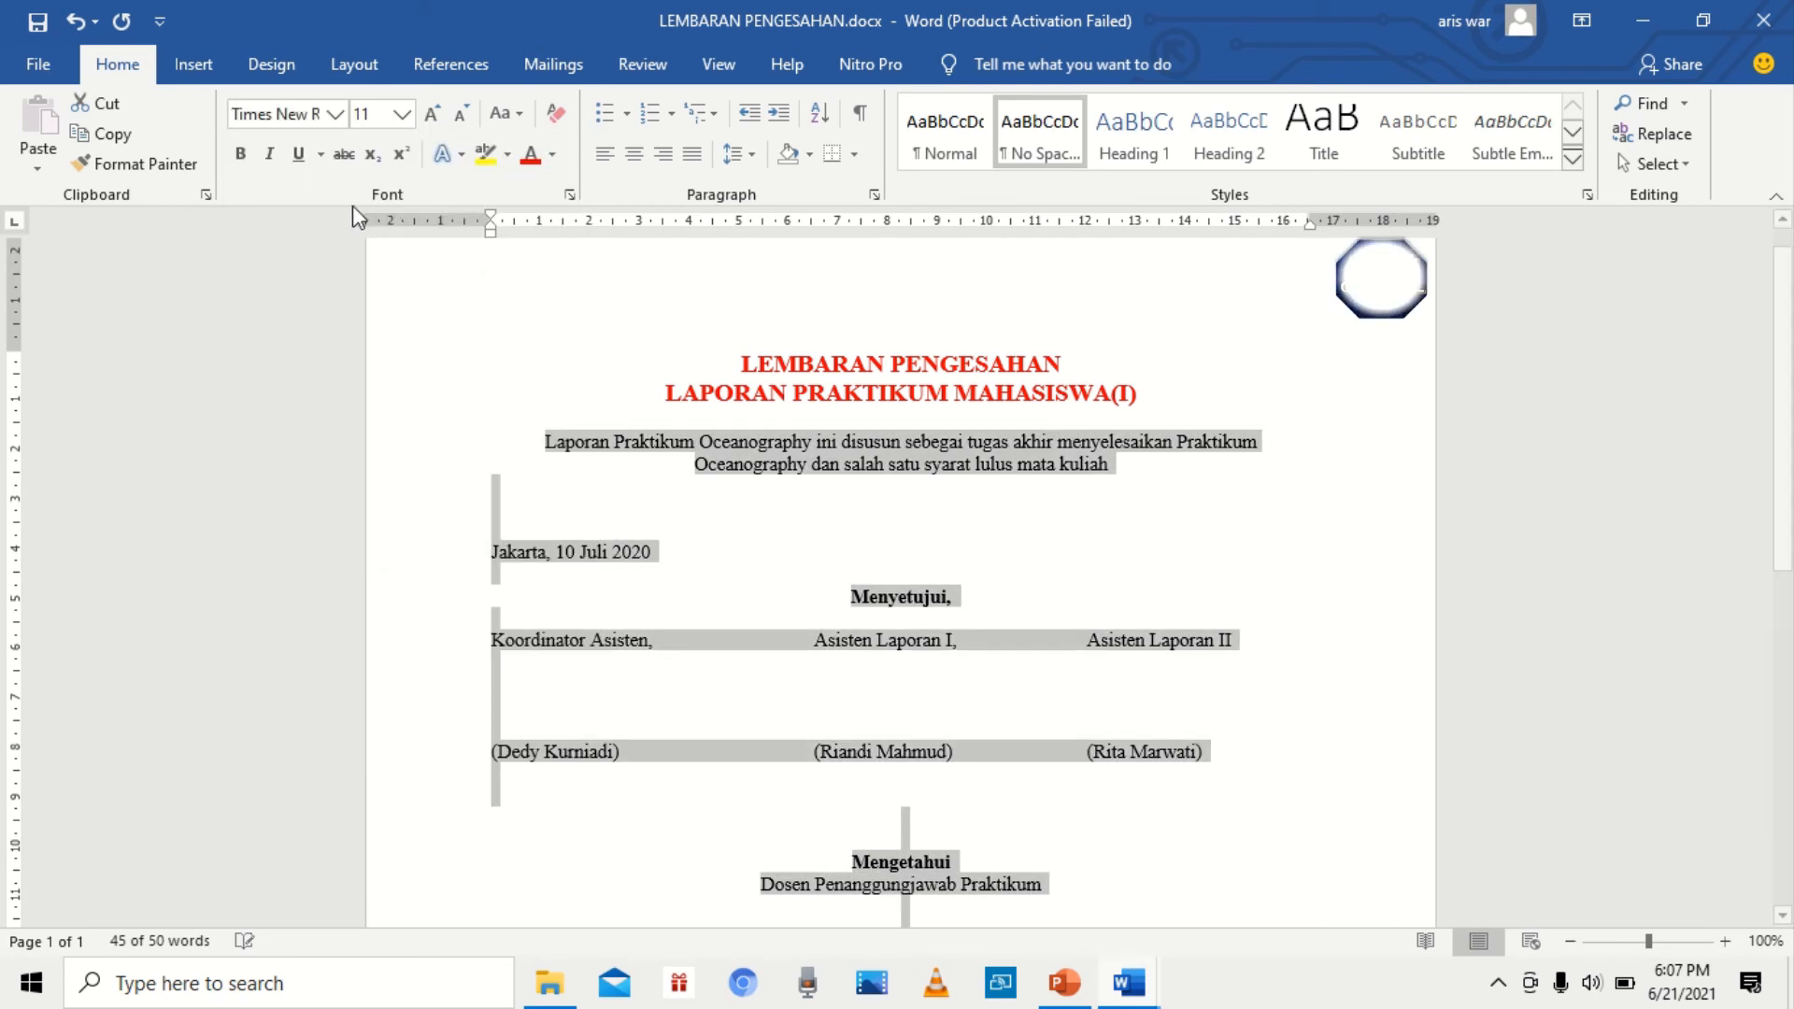
{"action": "left_click", "coordinate": [402, 116]}
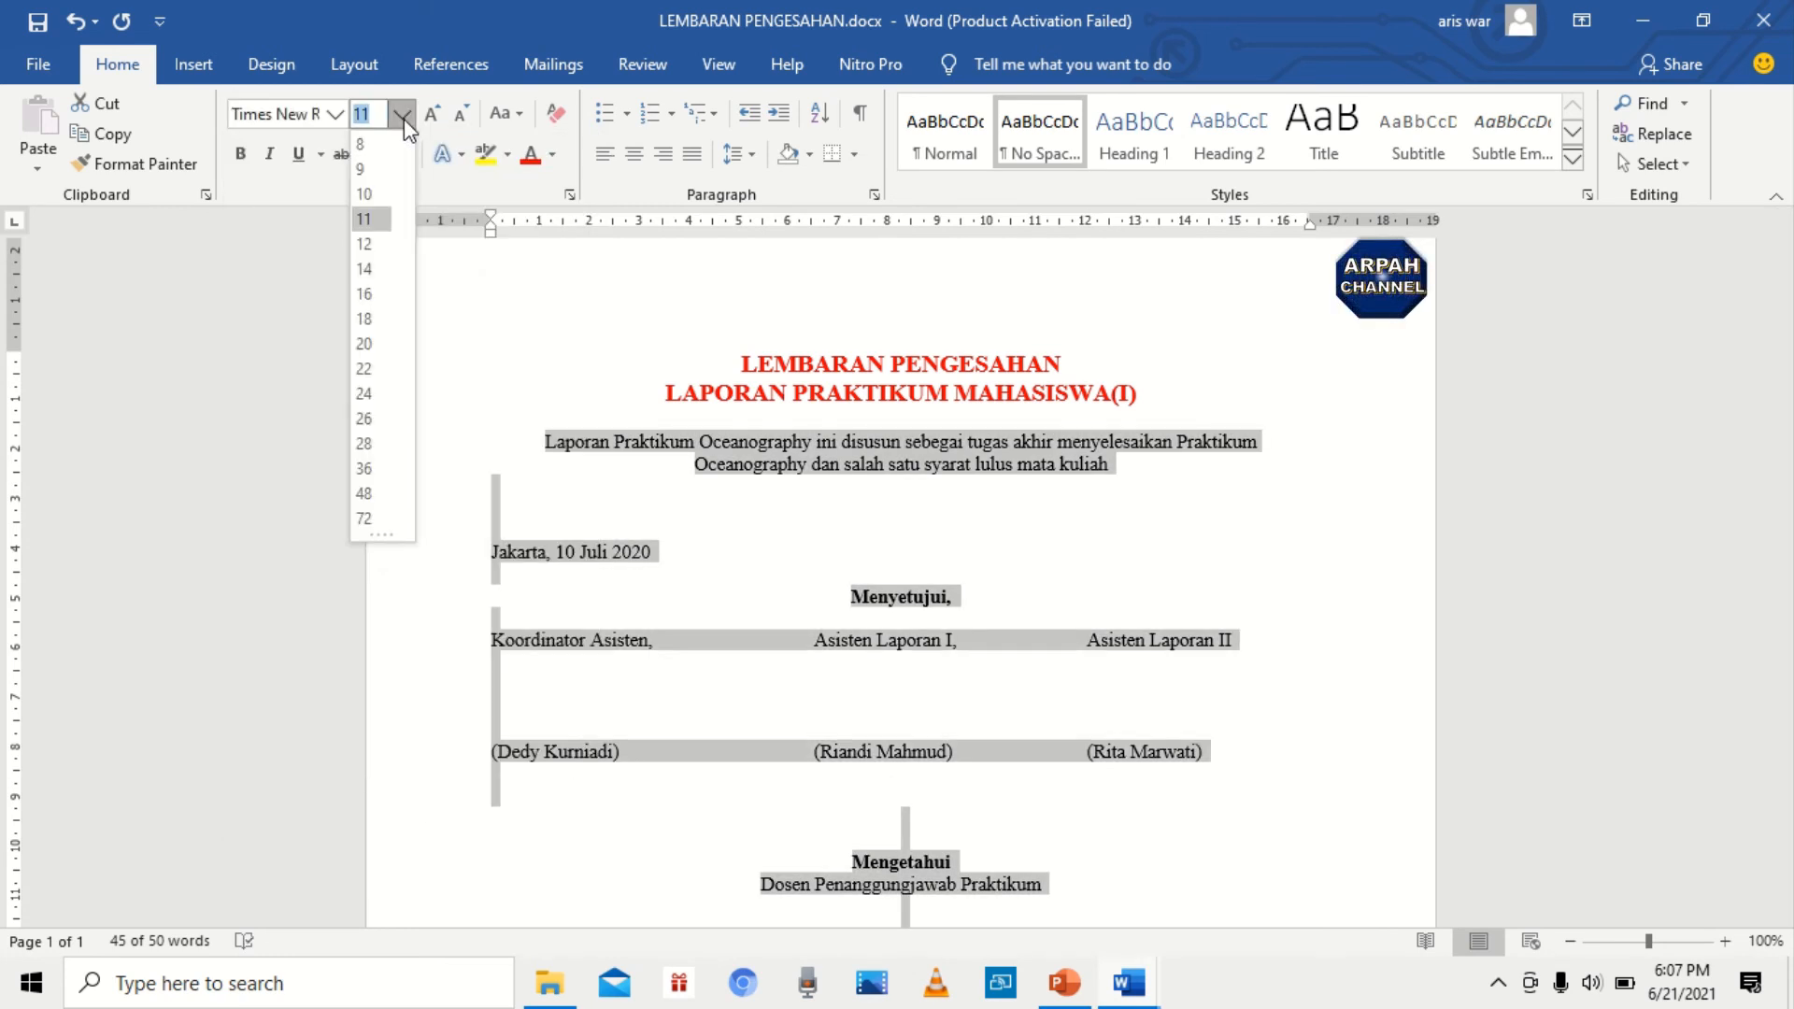
{"action": "left_click", "coordinate": [364, 244]}
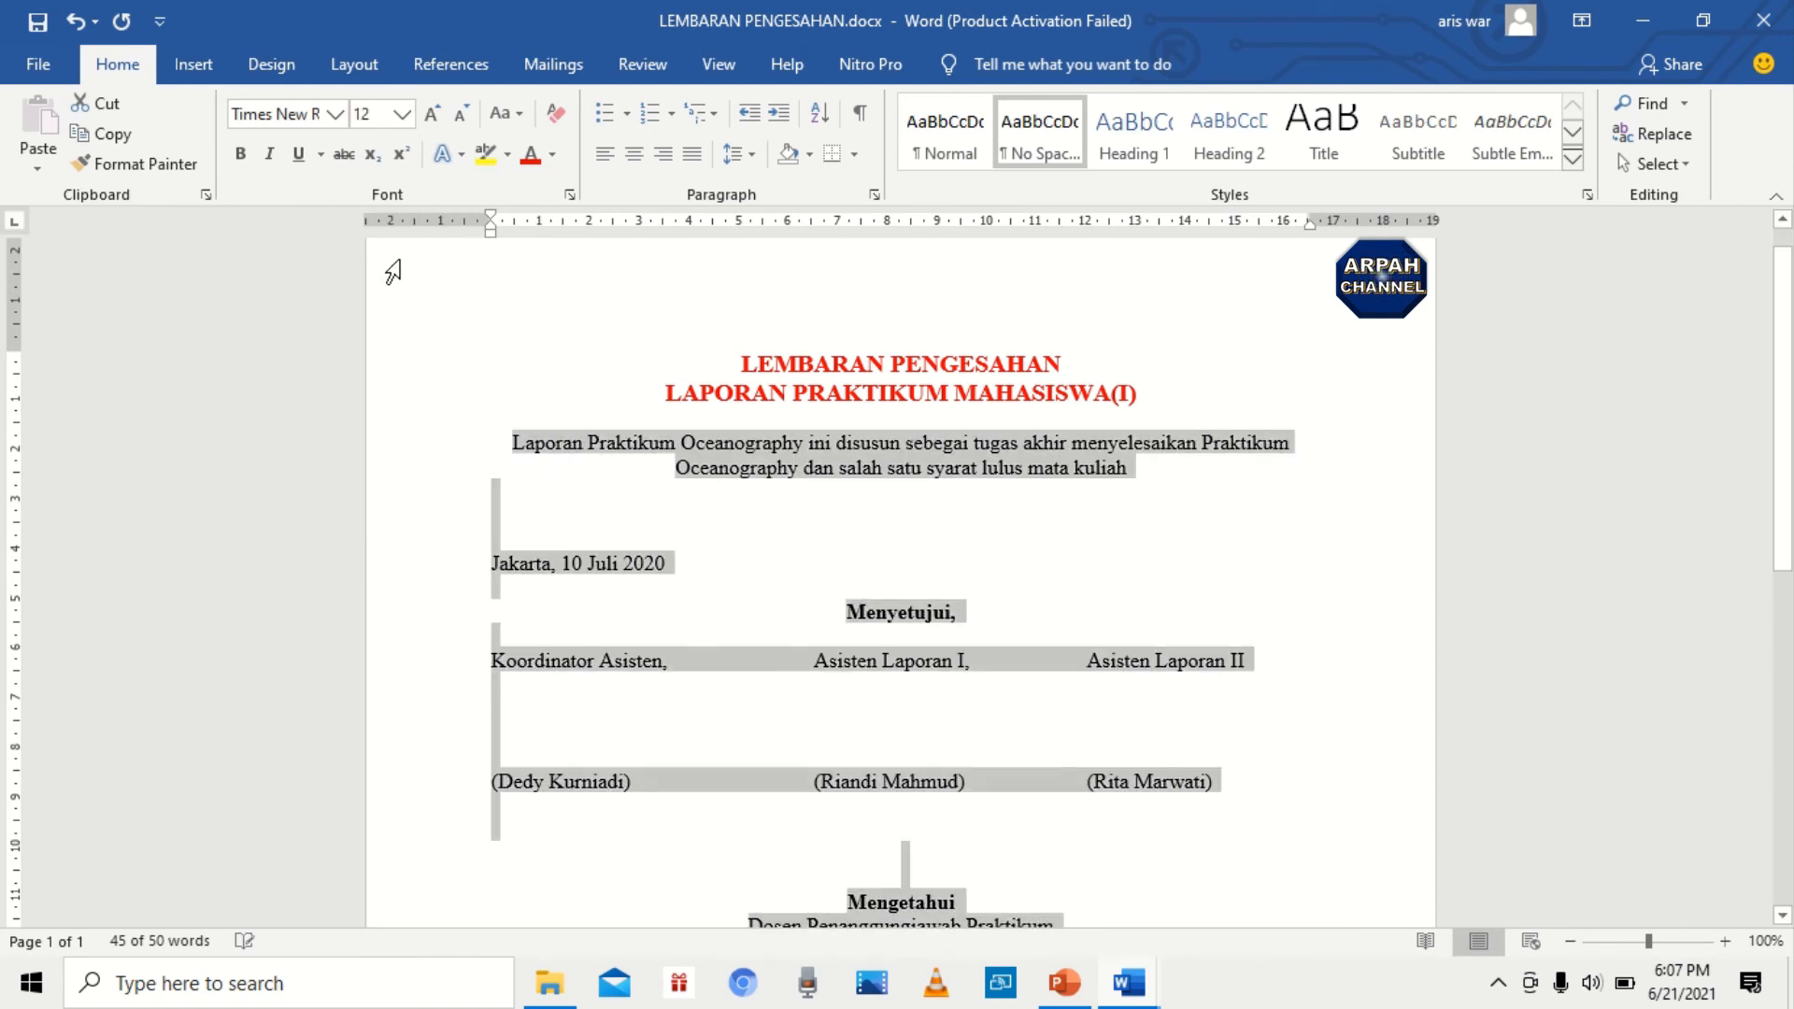
{"action": "left_click", "coordinate": [780, 545]}
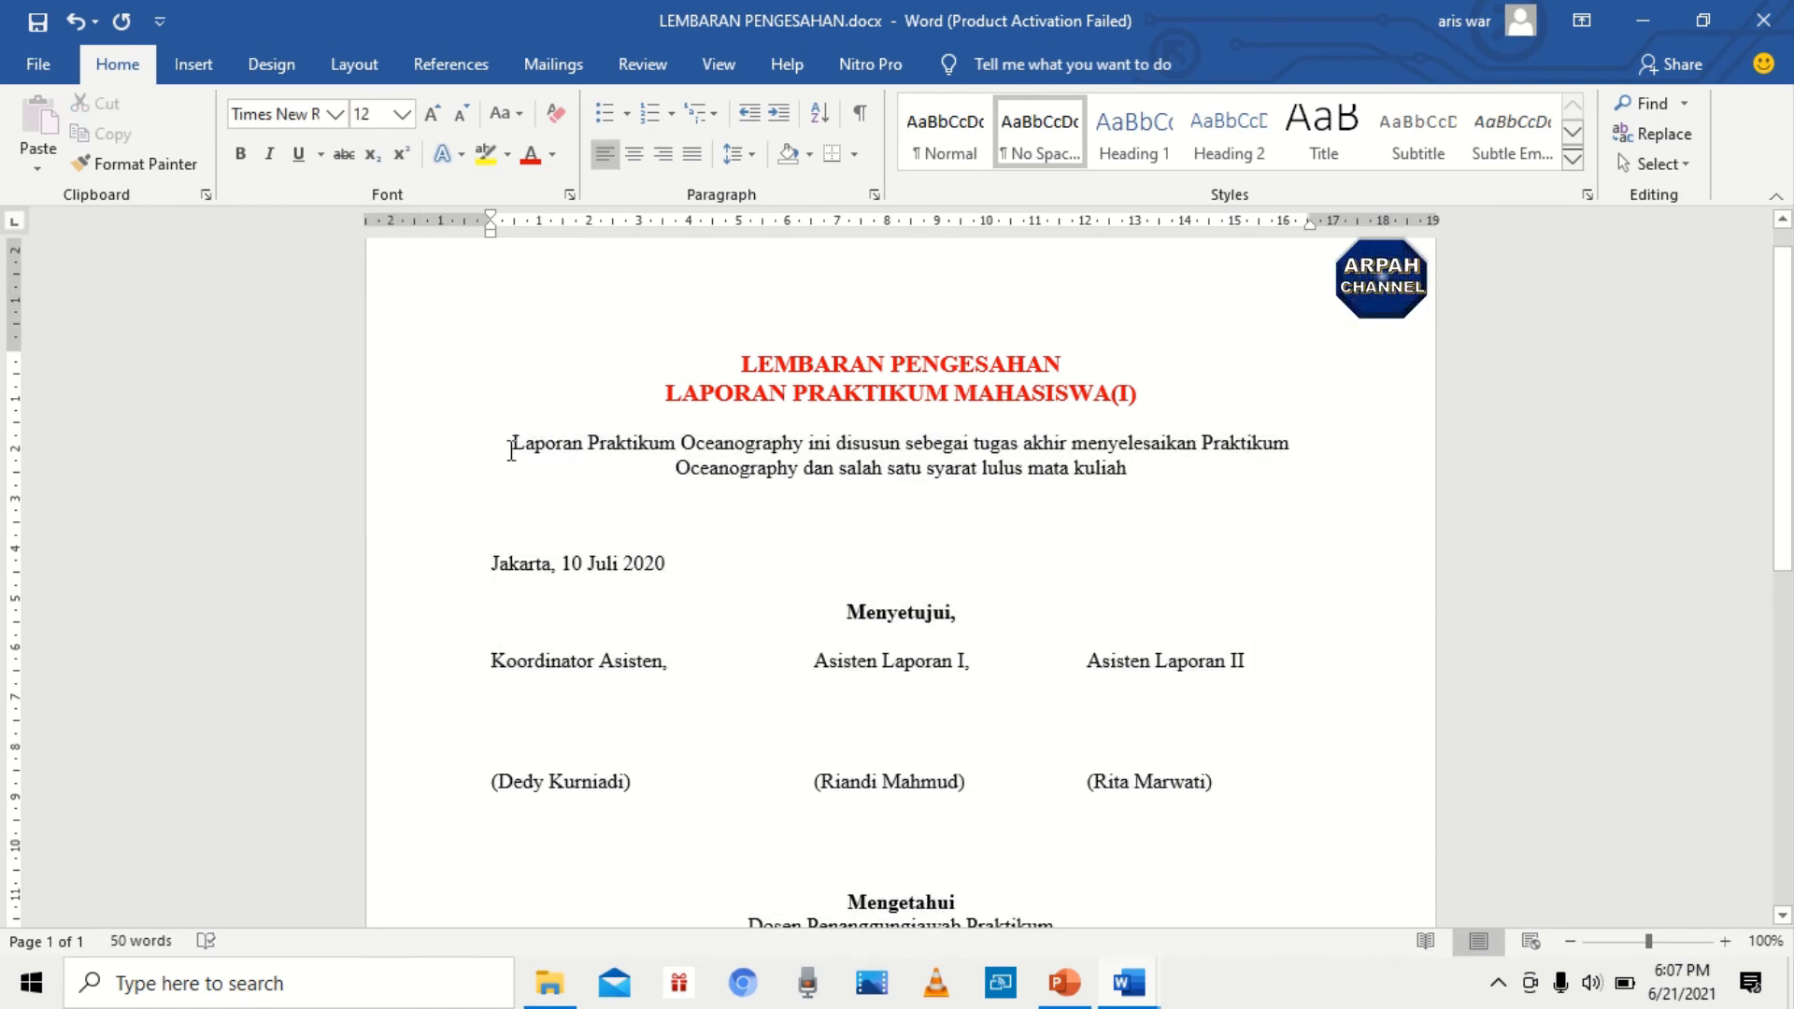
Step: Make the introductory paragraph below the title bold
{"action": "left_click_drag", "start_coordinate": [511, 445], "coordinate": [1138, 473]}
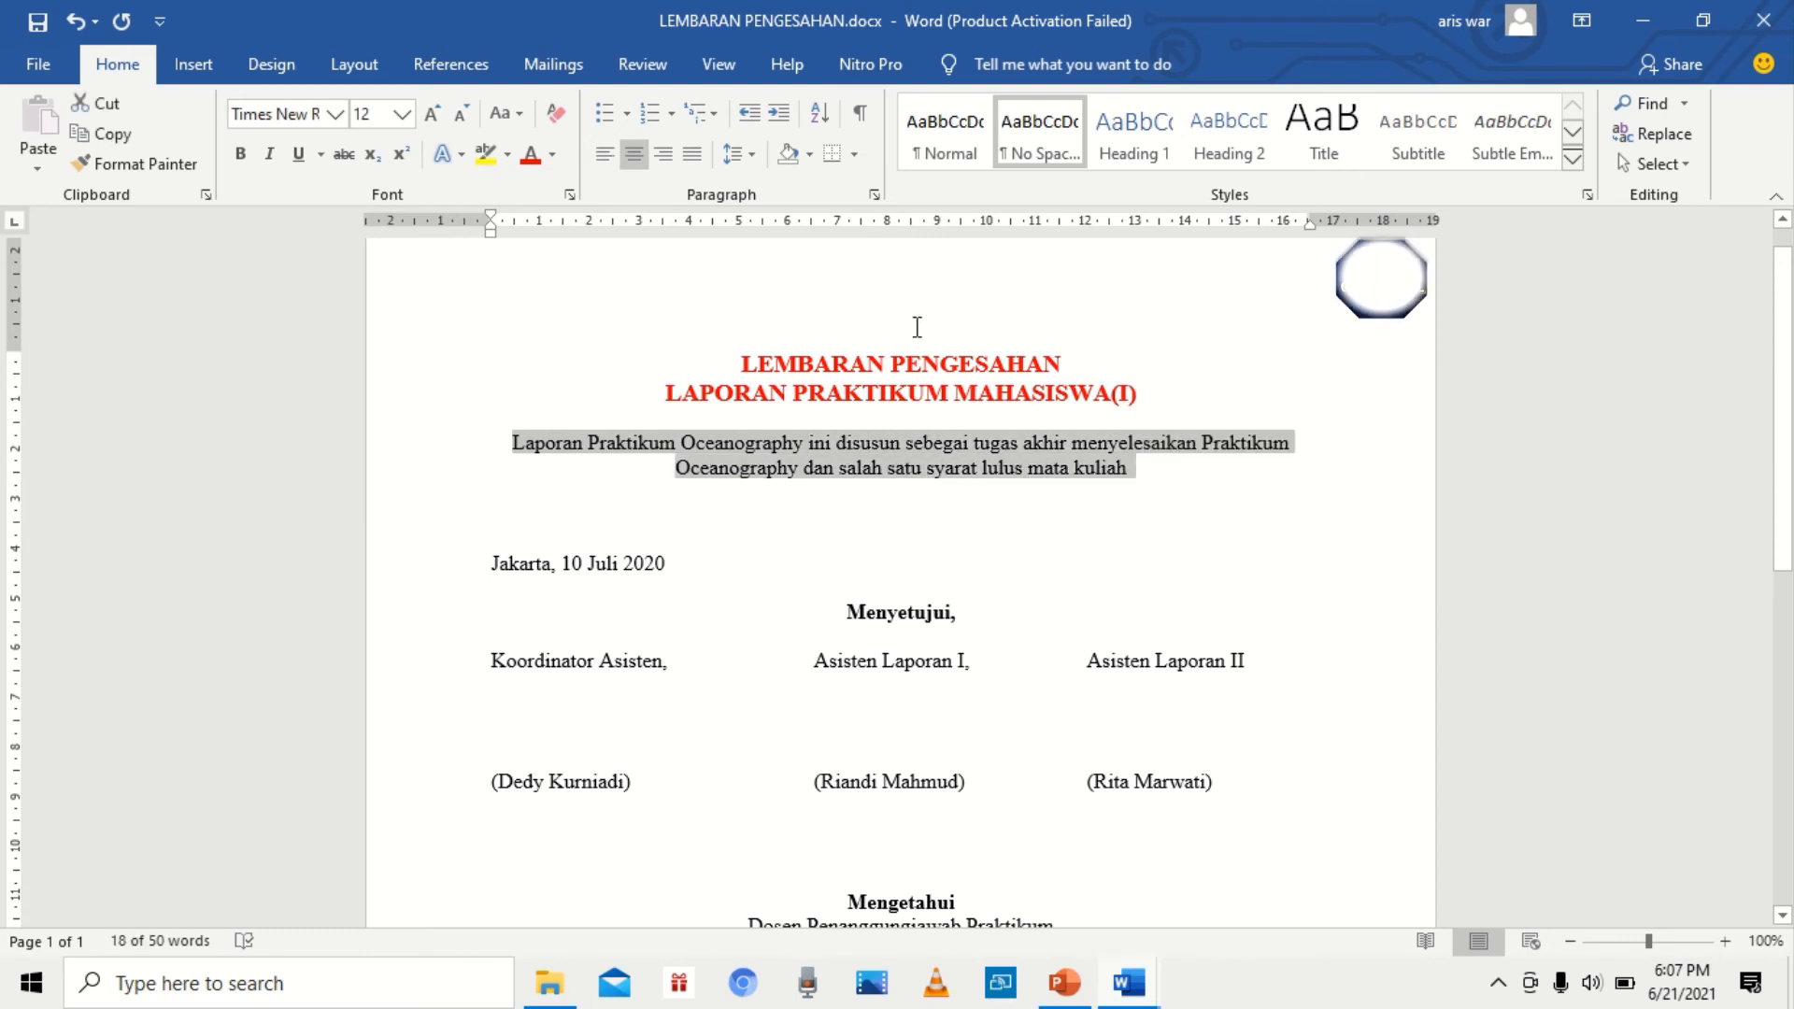
{"action": "left_click", "coordinate": [247, 153]}
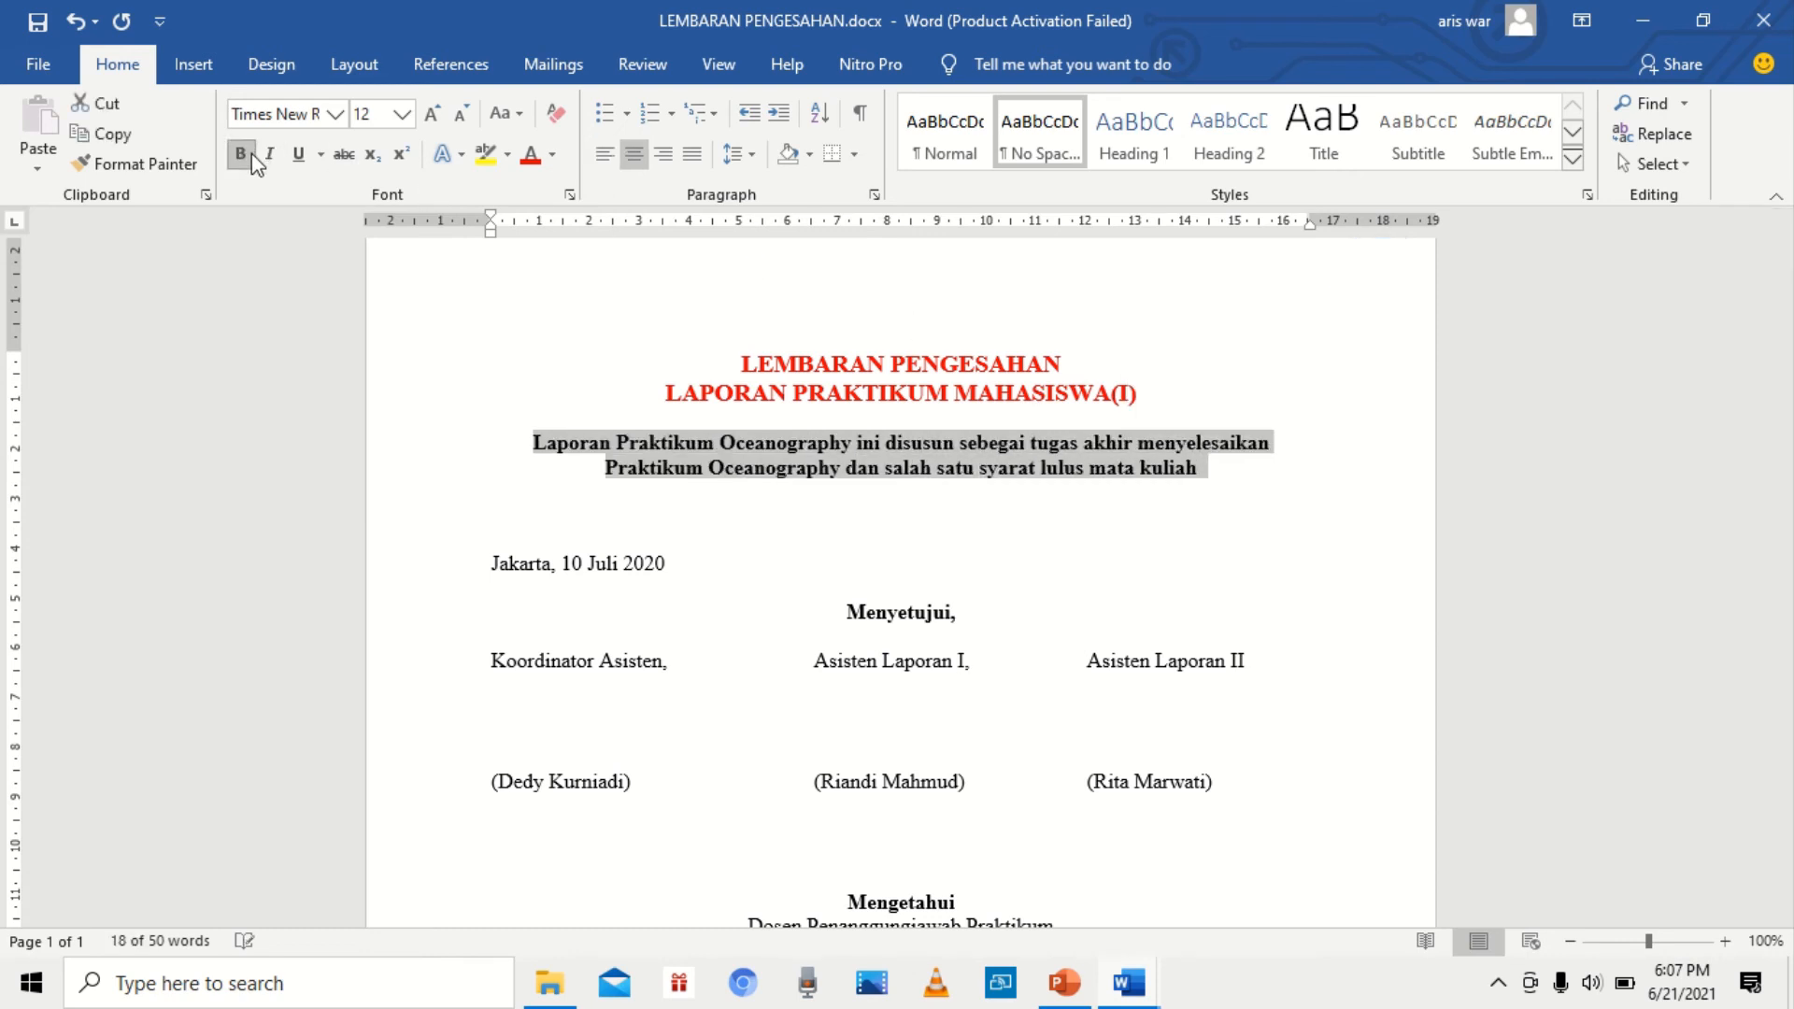
{"action": "left_click", "coordinate": [705, 512]}
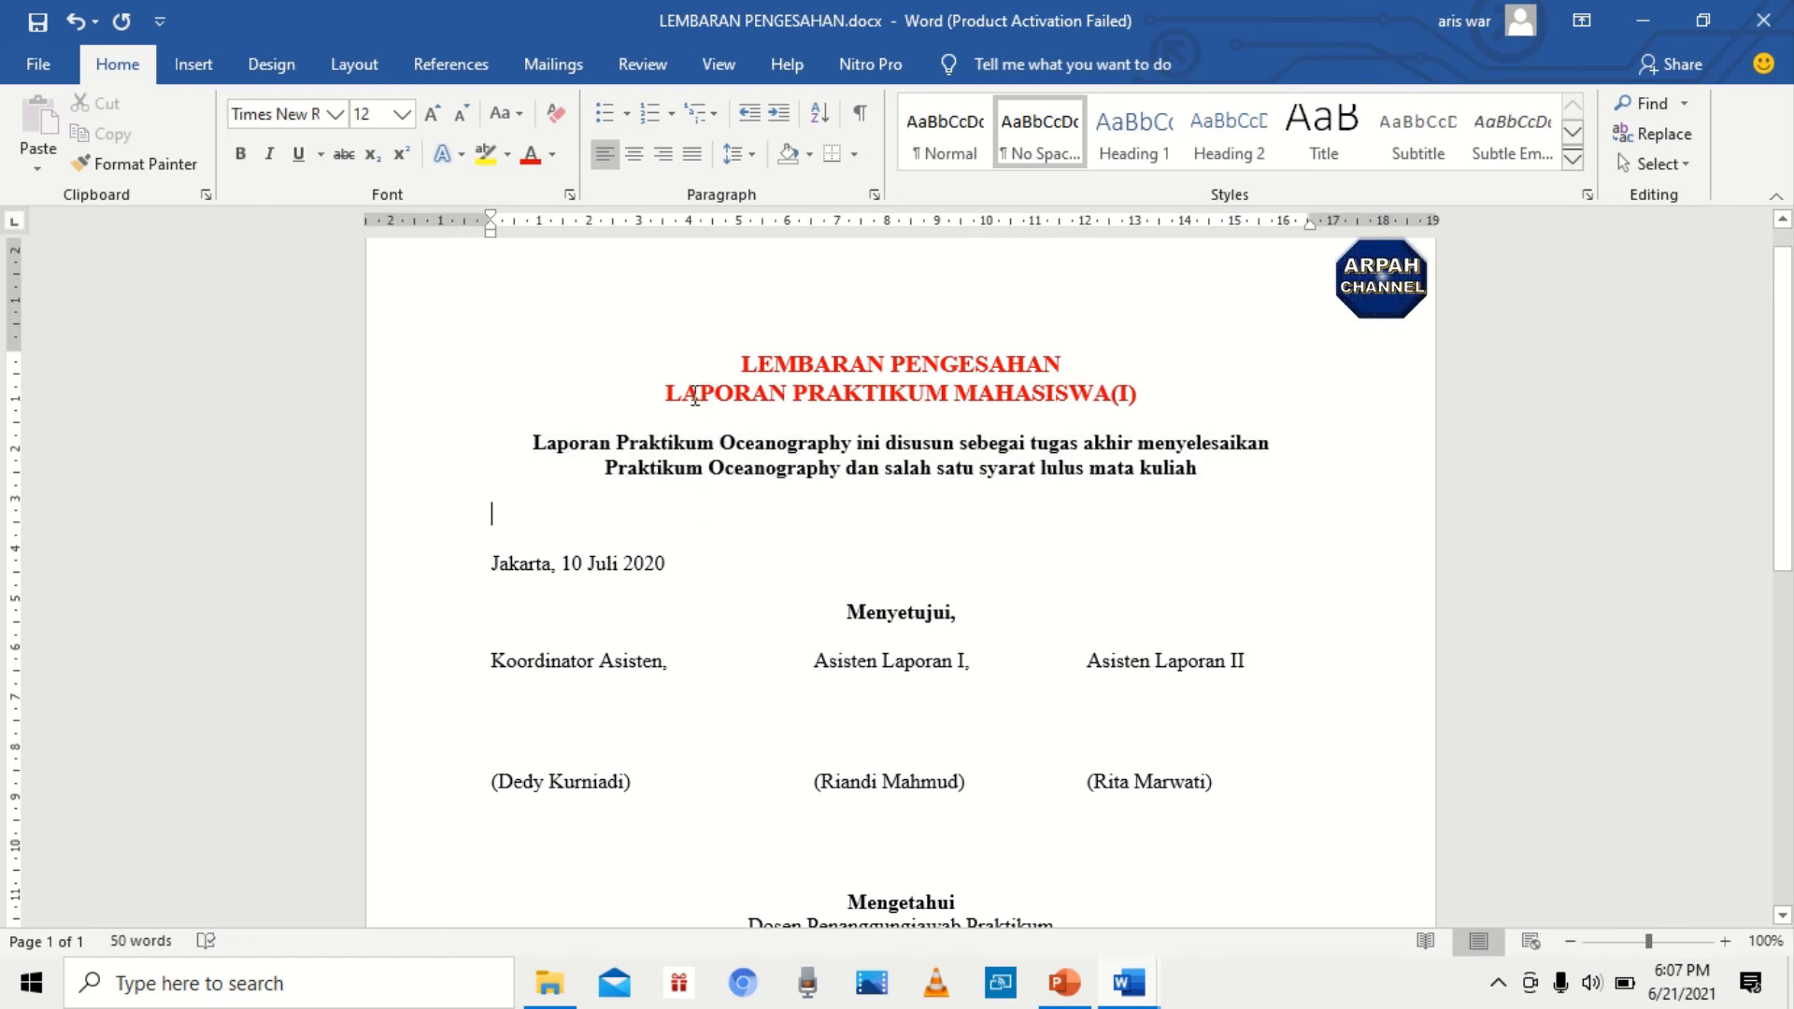
Step: Insert two blank lines above the introductory paragraph and two more above the date line
{"action": "left_click", "coordinate": [523, 440]}
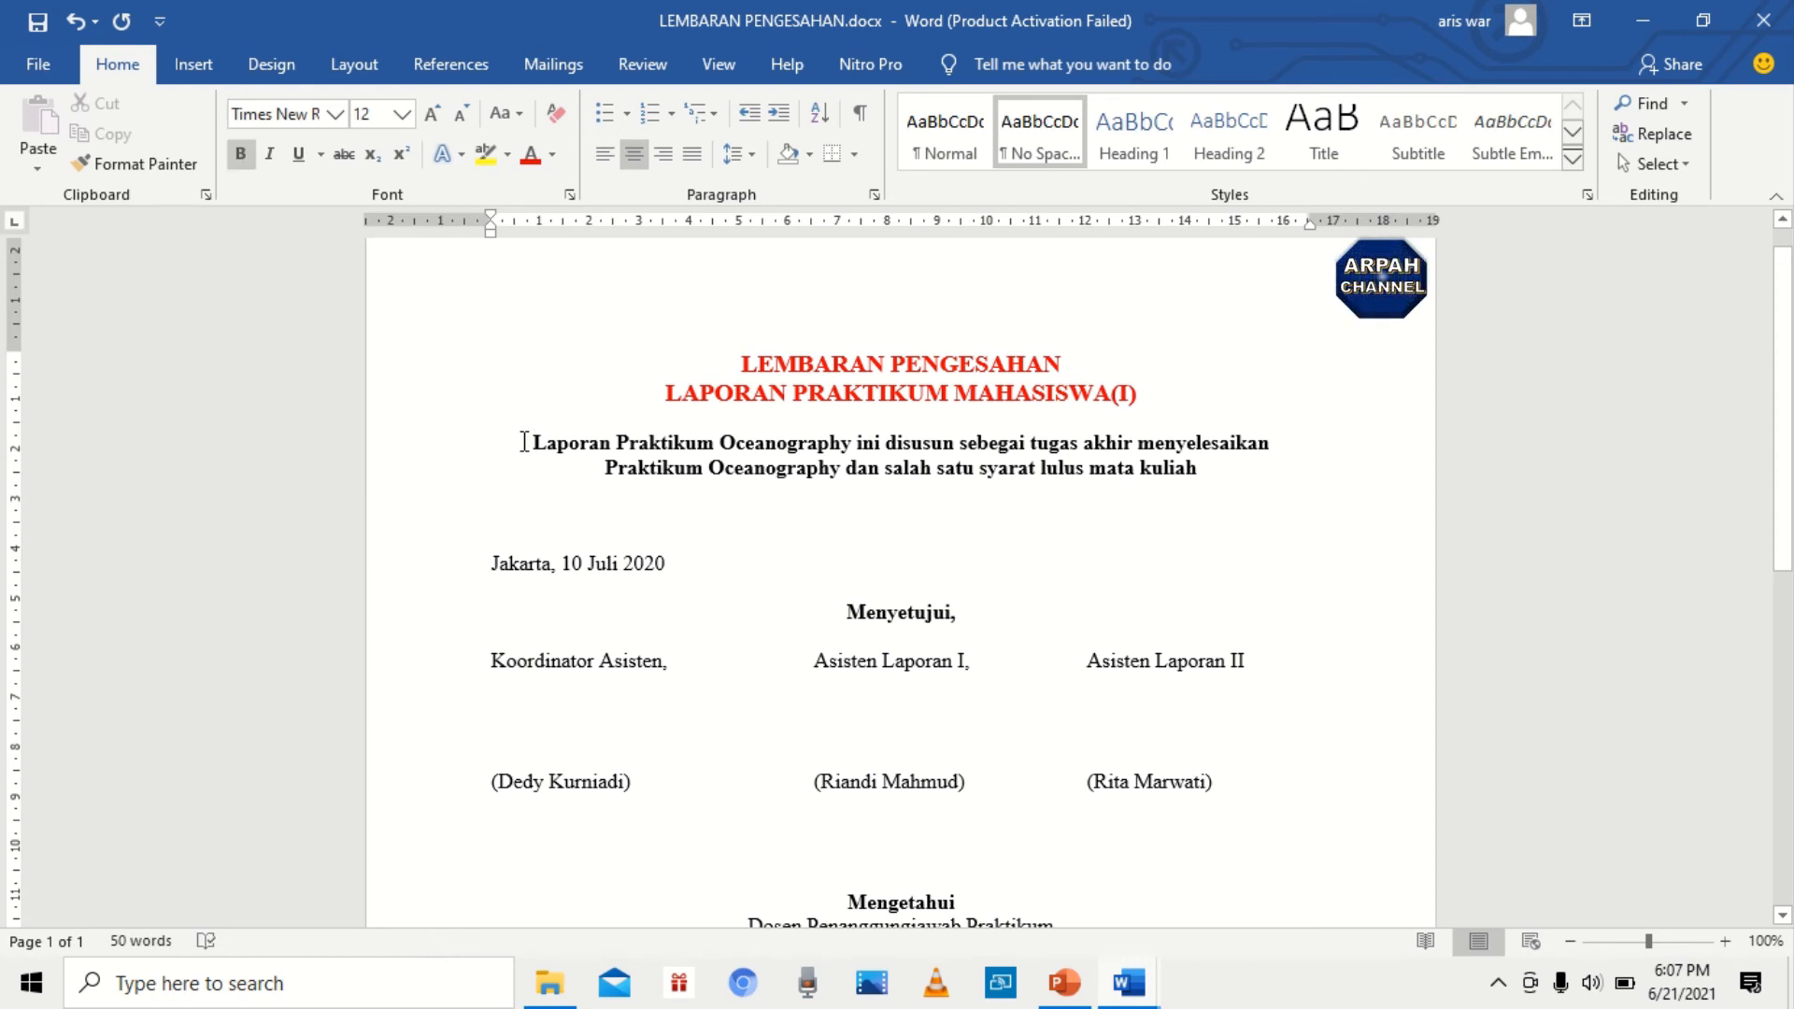
{"action": "key", "text": "Return"}
{"action": "key", "text": "Return"}
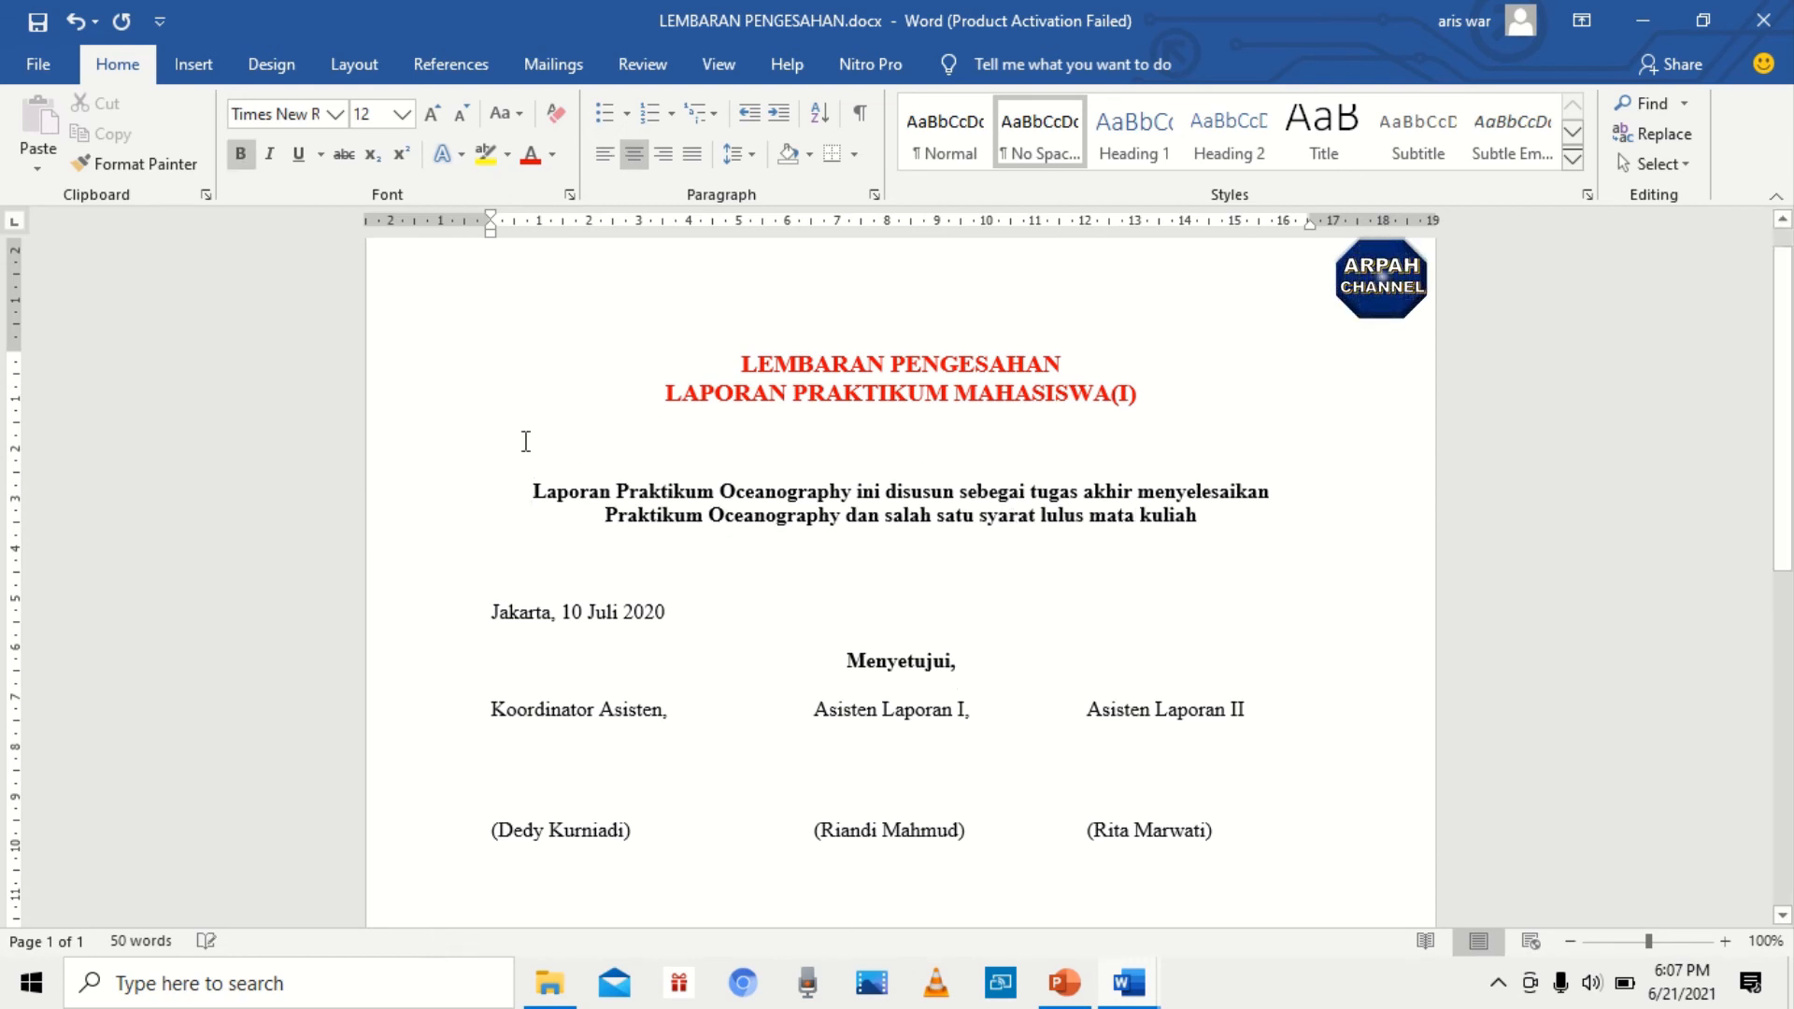
{"action": "left_click", "coordinate": [561, 579]}
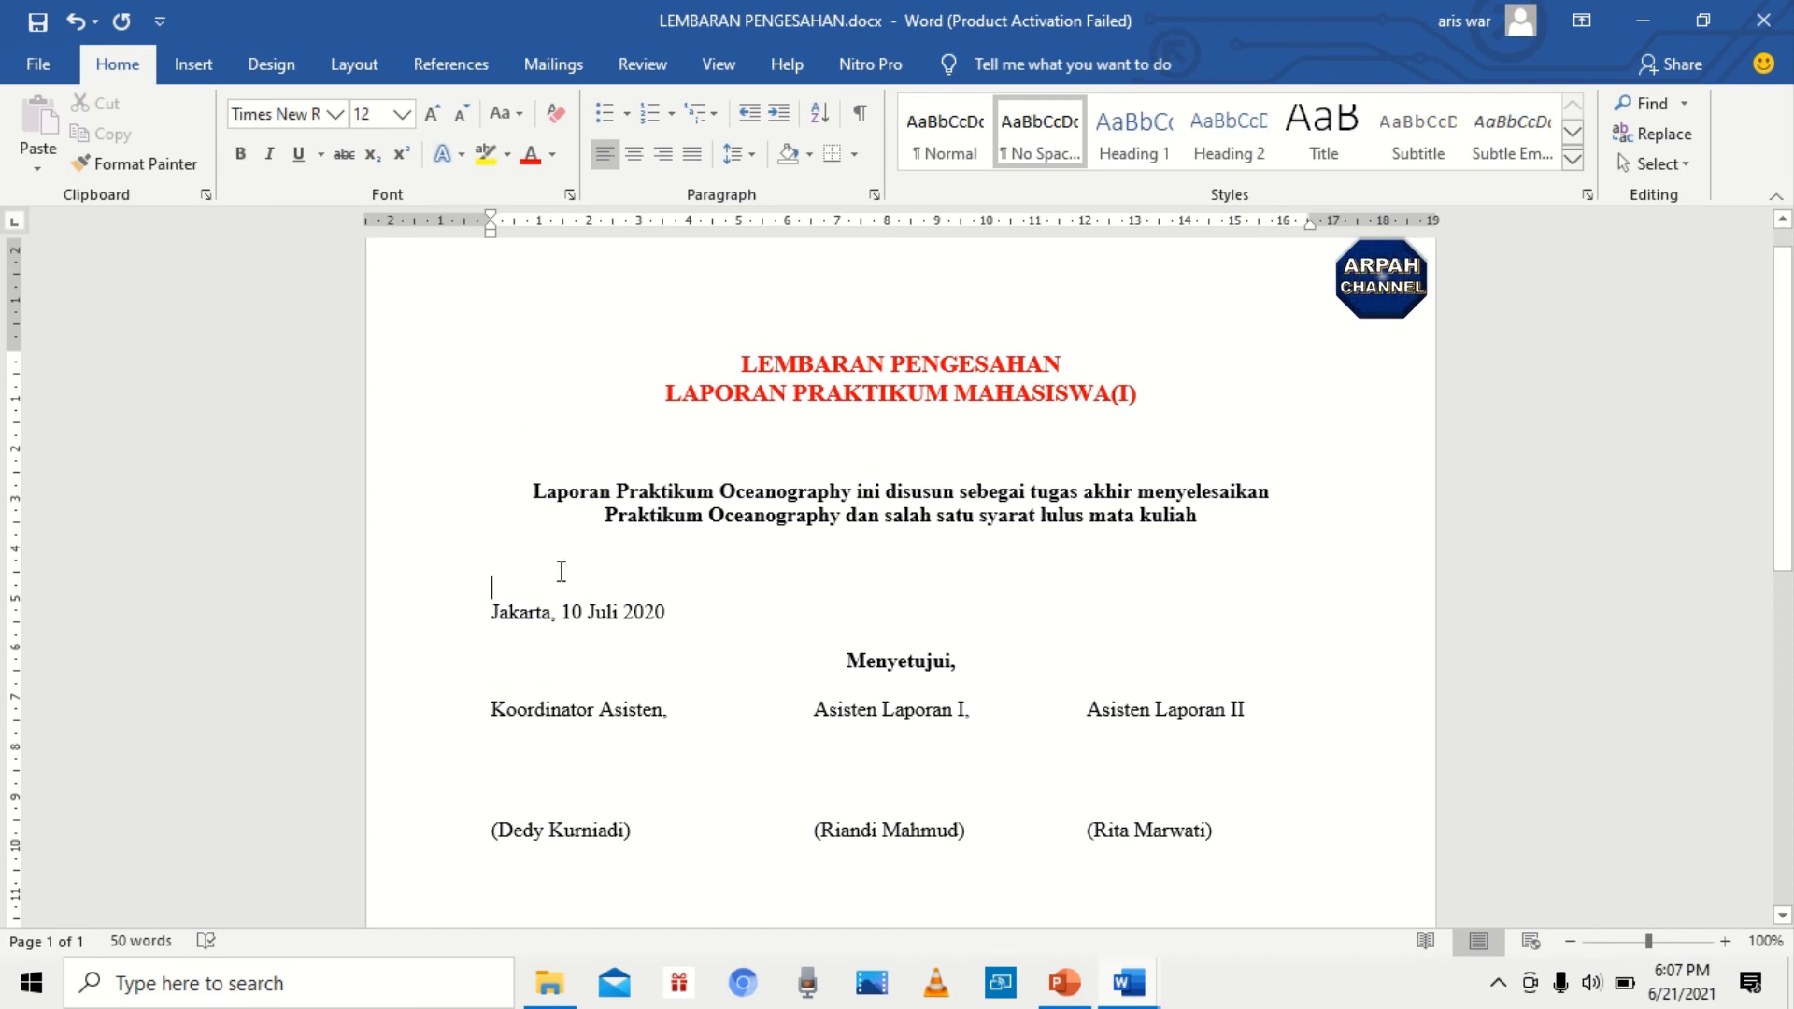
{"action": "key", "text": "Return"}
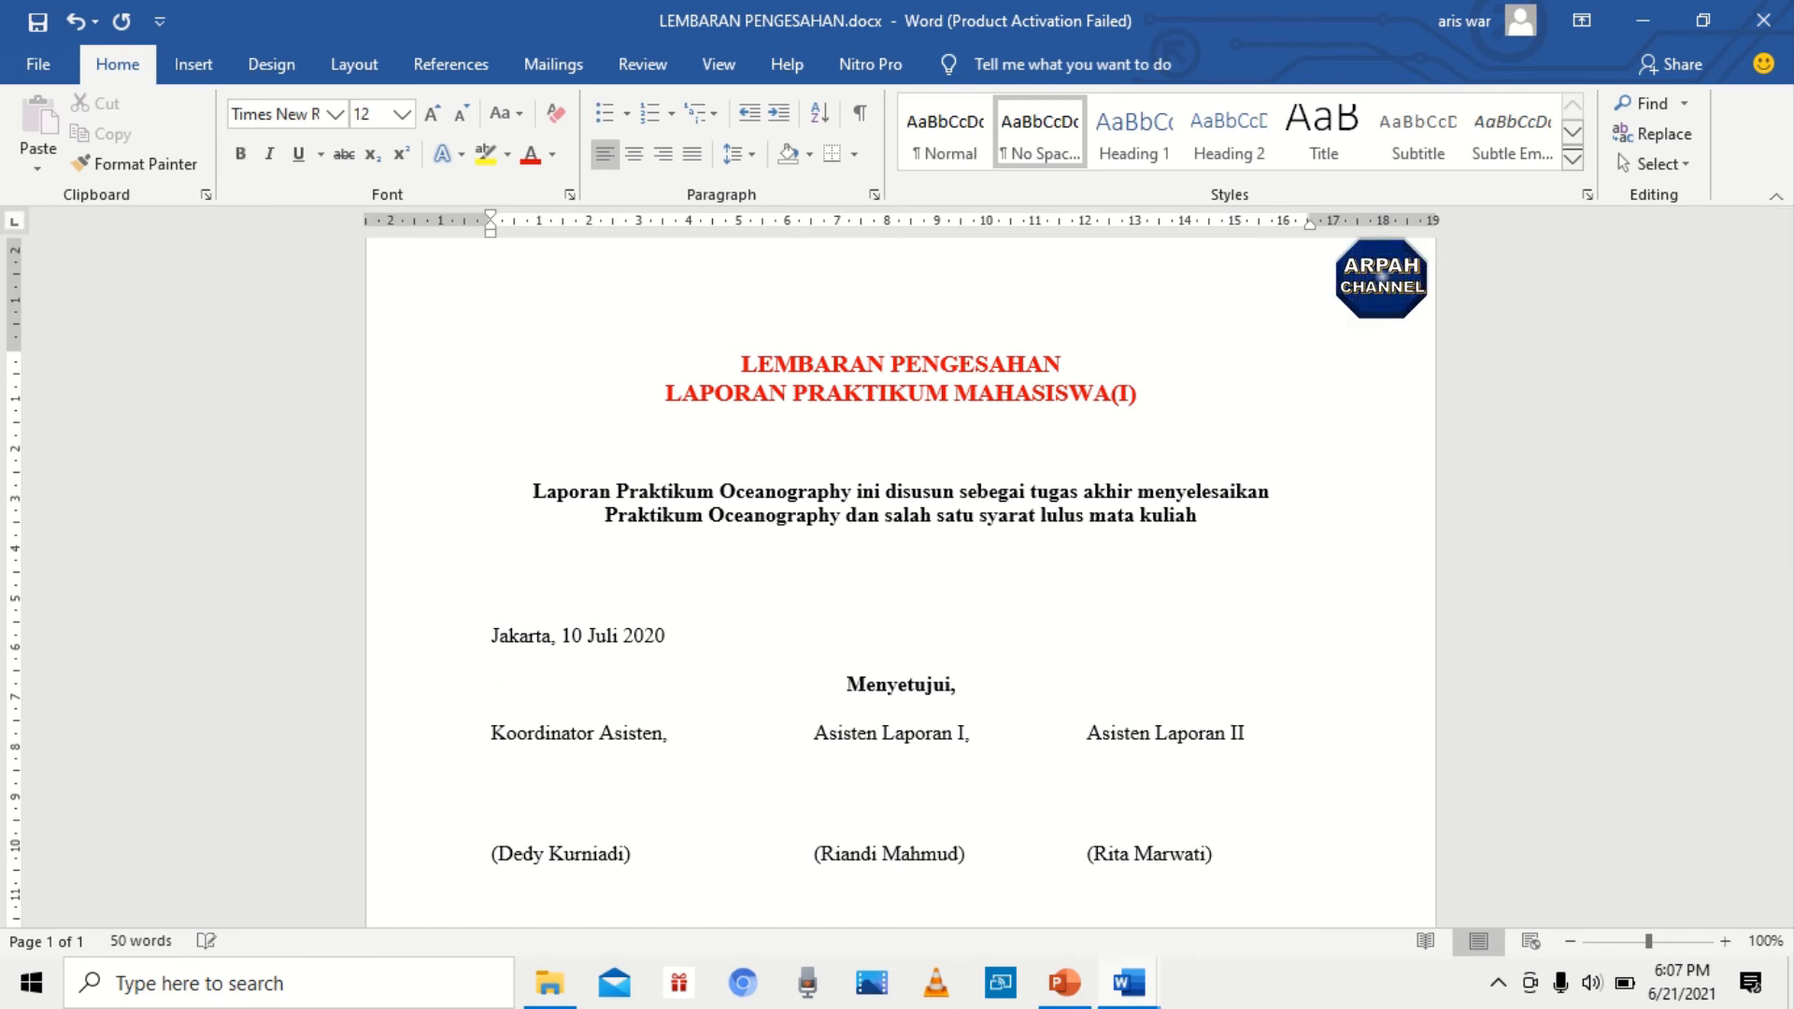
{"action": "key", "text": "Return"}
Step: Make the row of three assistant names and the supervising lecturer's name bold
{"action": "scroll", "coordinate": [554, 549], "scroll_direction": "down", "scroll_amount": 1}
{"action": "scroll", "coordinate": [544, 520], "scroll_direction": "down", "scroll_amount": 4}
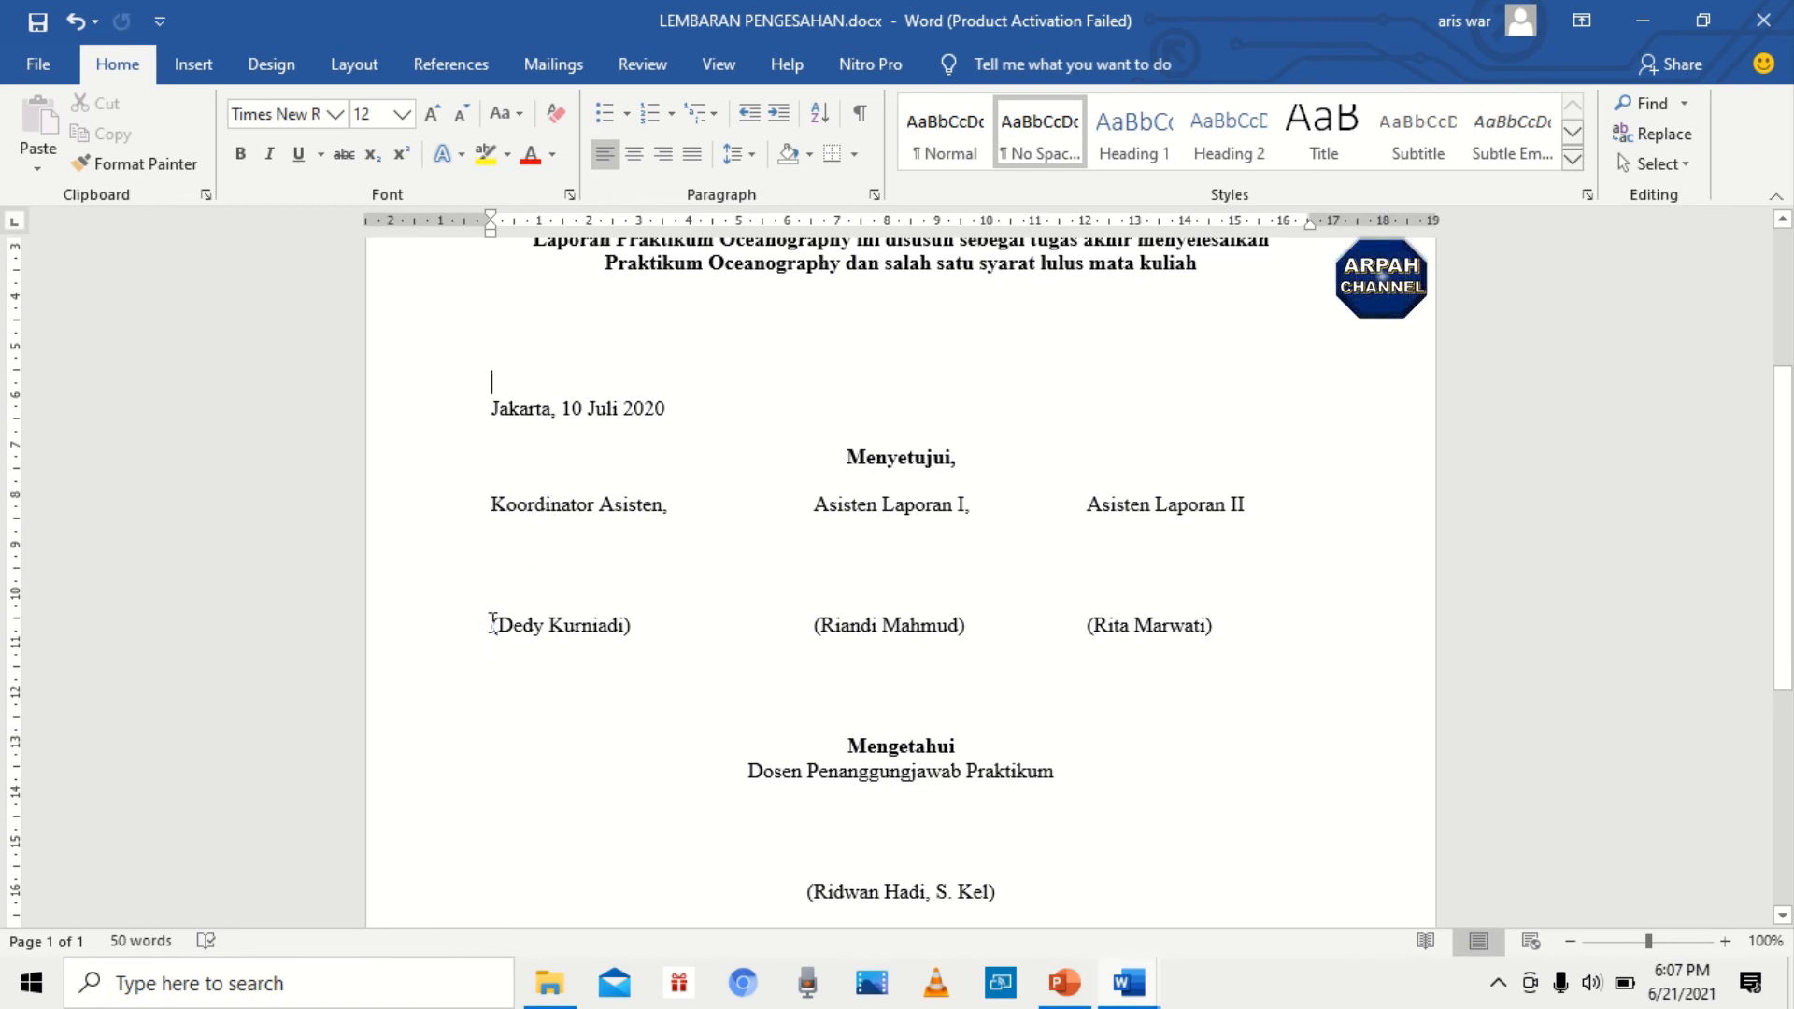
{"action": "left_click_drag", "start_coordinate": [492, 624], "coordinate": [1230, 625]}
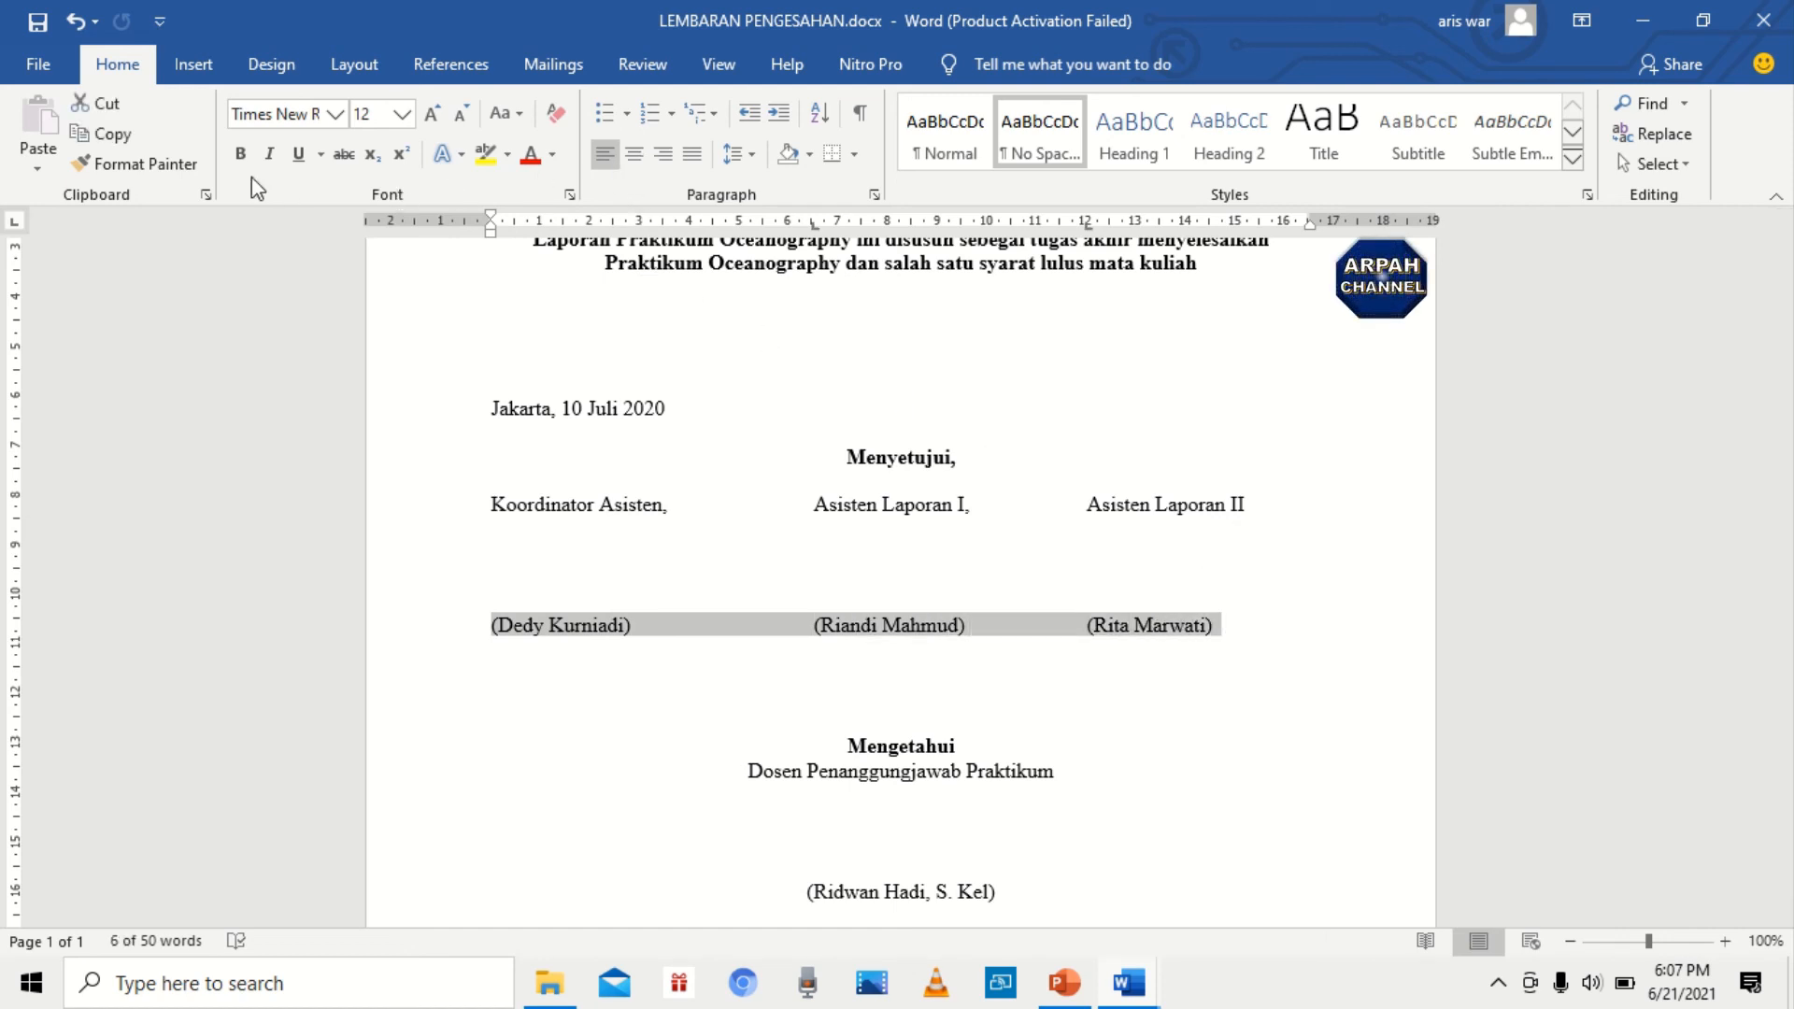
{"action": "left_click", "coordinate": [241, 156]}
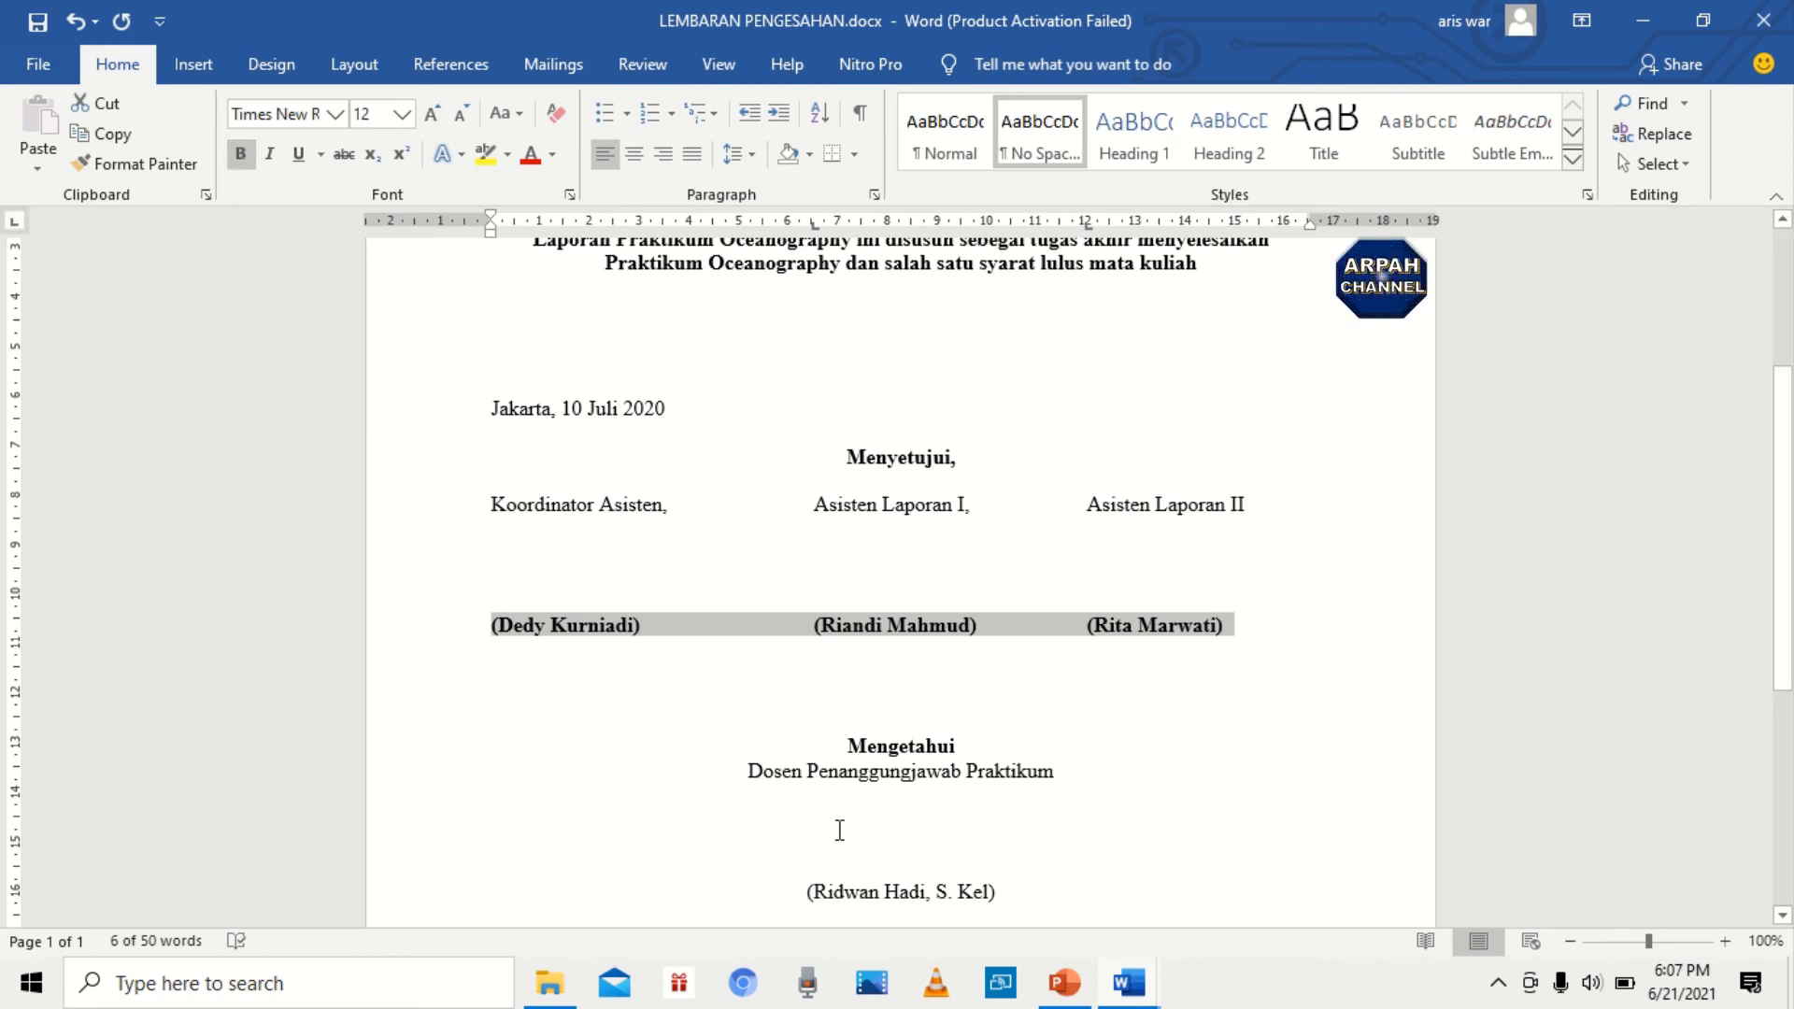
{"action": "scroll", "coordinate": [822, 827], "scroll_direction": "down", "scroll_amount": 1}
{"action": "left_click", "coordinate": [811, 828]}
{"action": "left_click", "coordinate": [1074, 822], "text": "shift"}
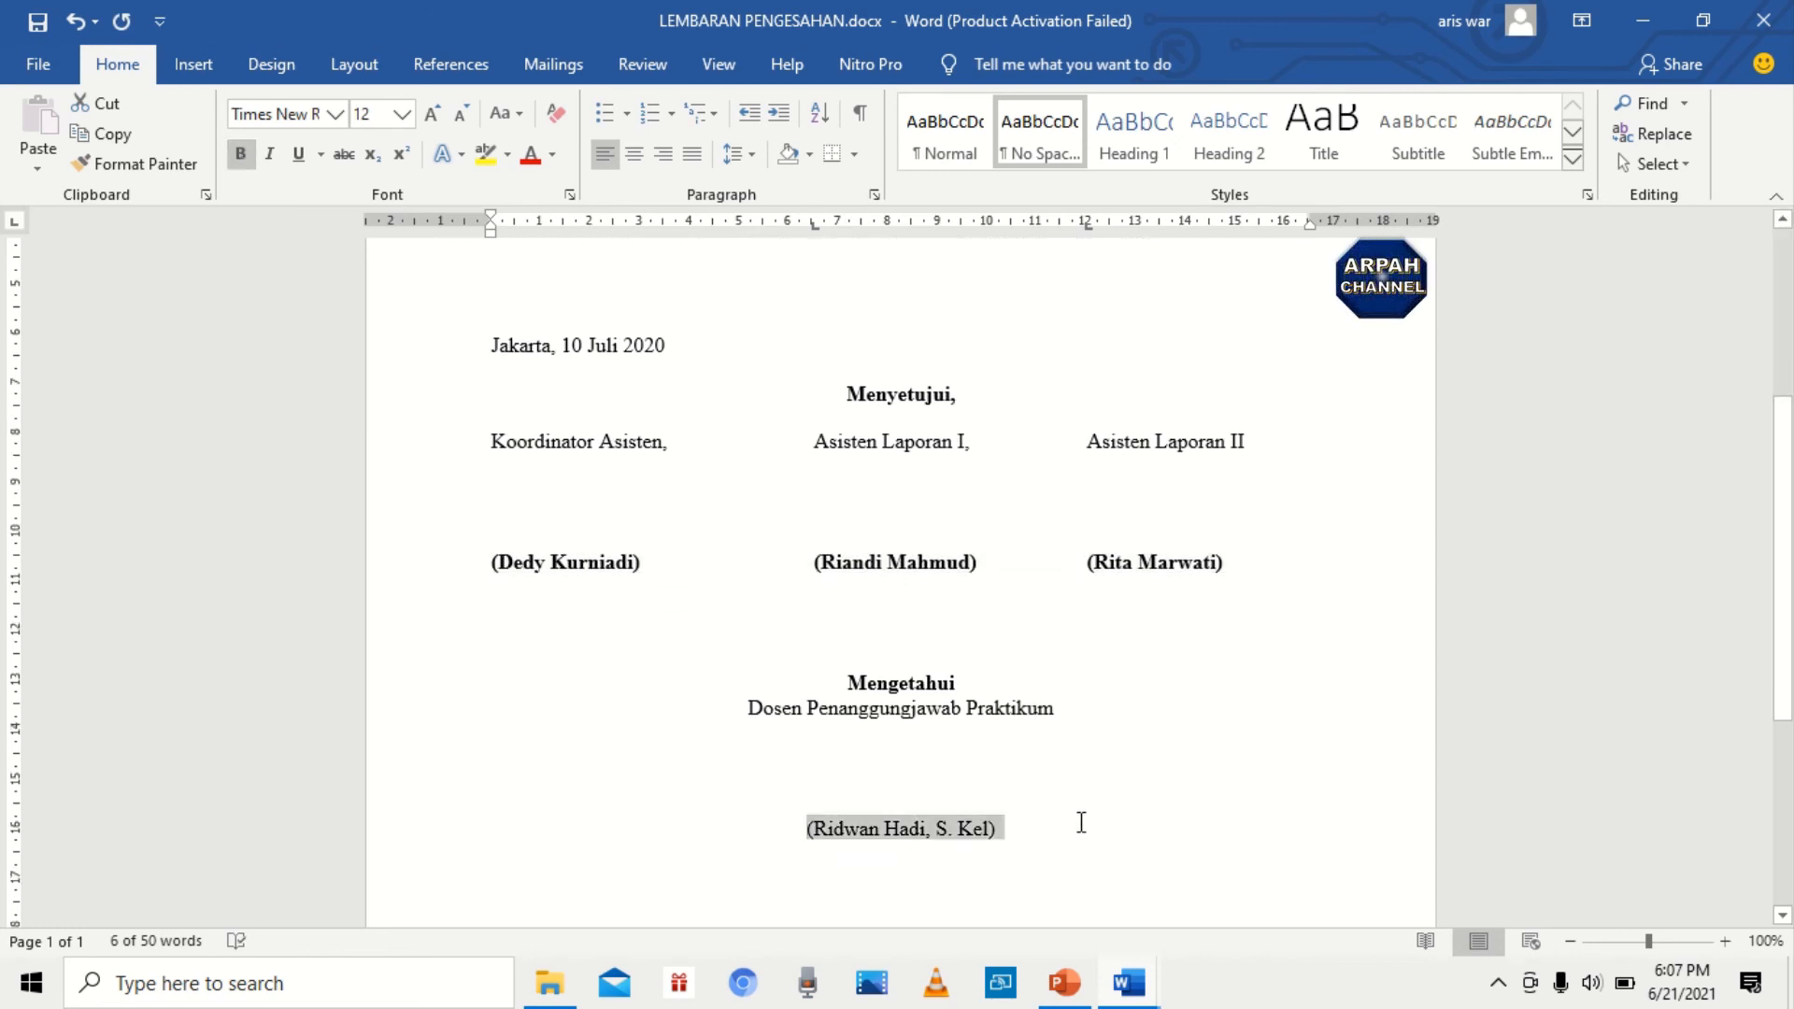
{"action": "left_click", "coordinate": [243, 155]}
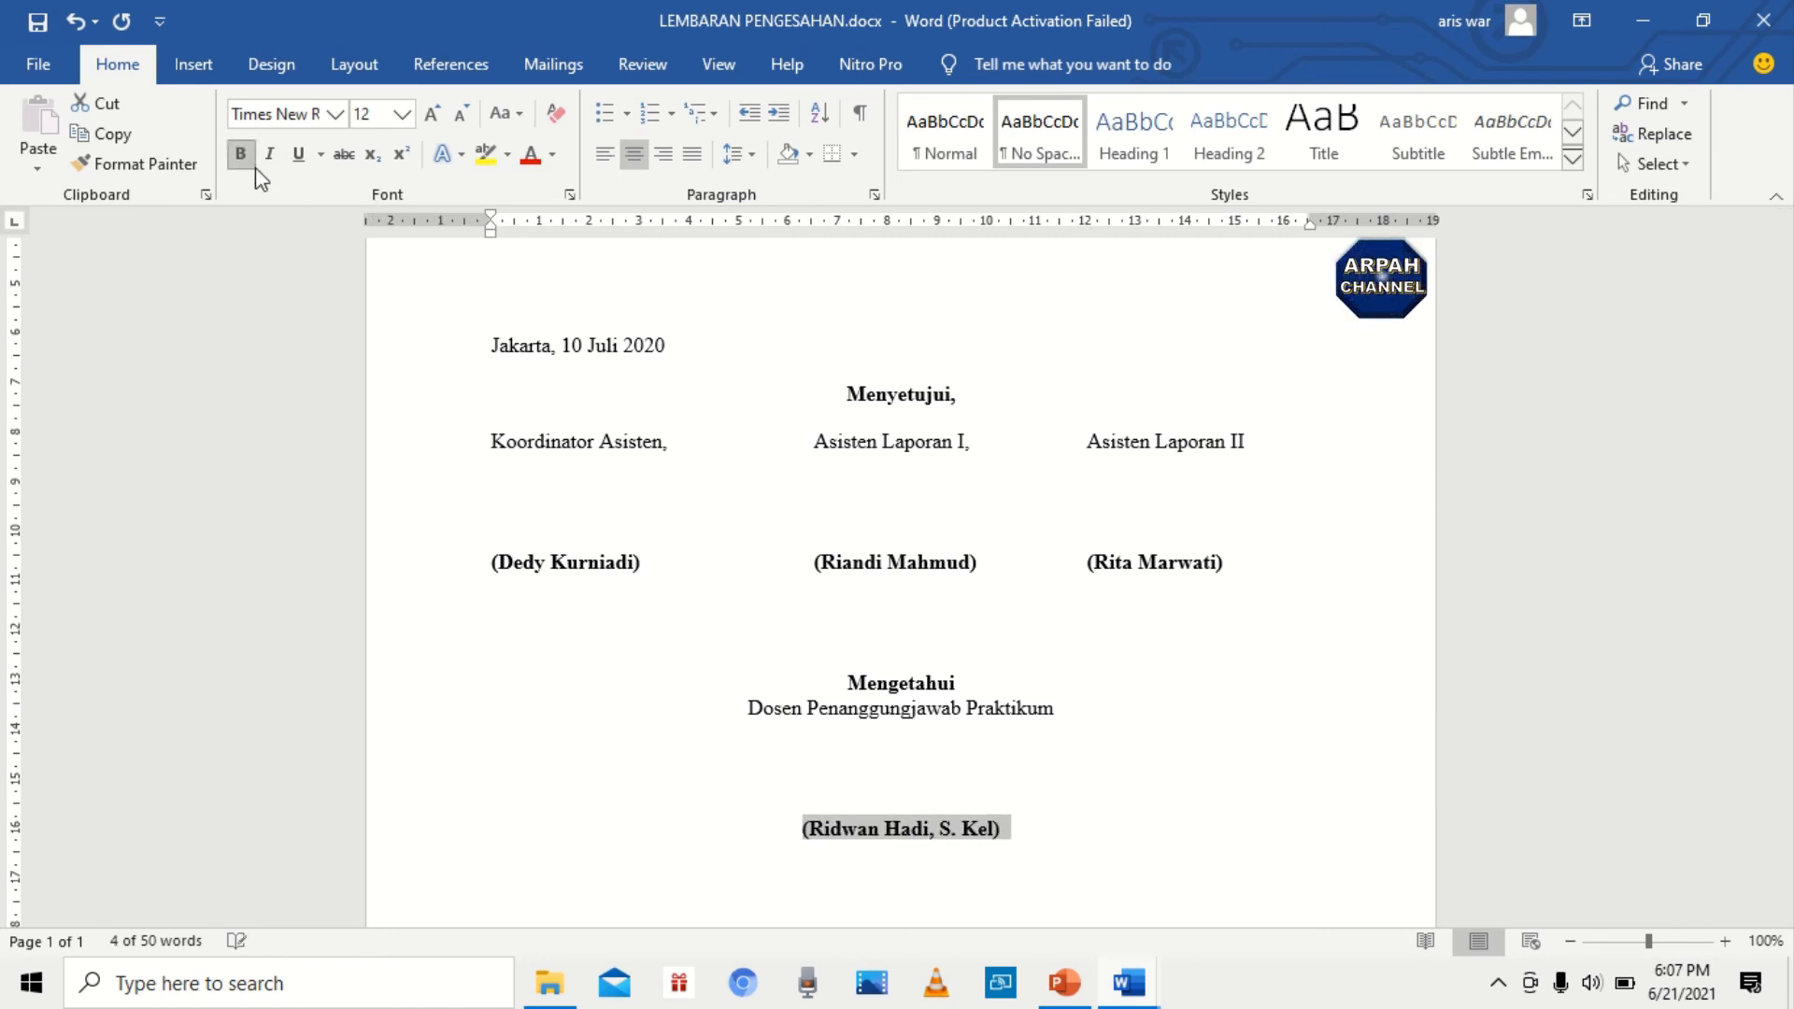
{"action": "left_click", "coordinate": [789, 759]}
Step: Review the layout of the whole approval sheet, from the title down to the lecturer's signature block
{"action": "scroll", "coordinate": [773, 742], "scroll_direction": "up", "scroll_amount": 1}
{"action": "scroll", "coordinate": [773, 743], "scroll_direction": "up", "scroll_amount": 4}
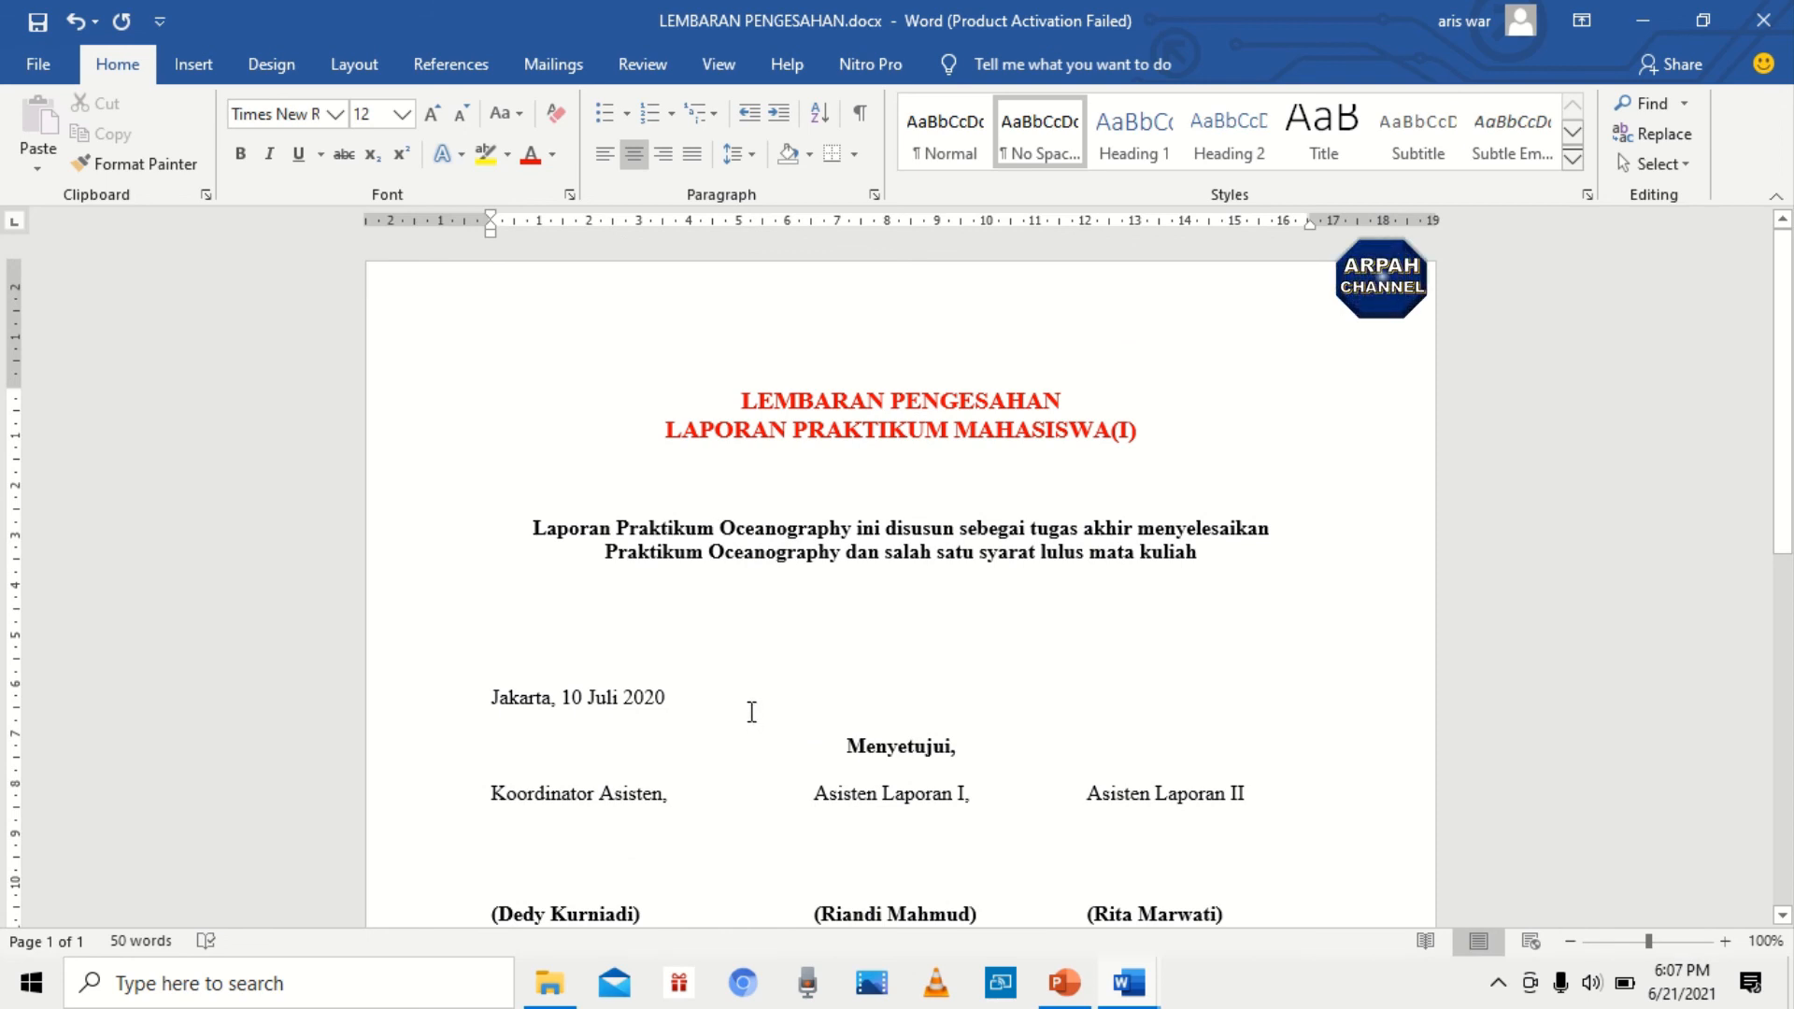
{"action": "scroll", "coordinate": [751, 712], "scroll_direction": "down", "scroll_amount": 3}
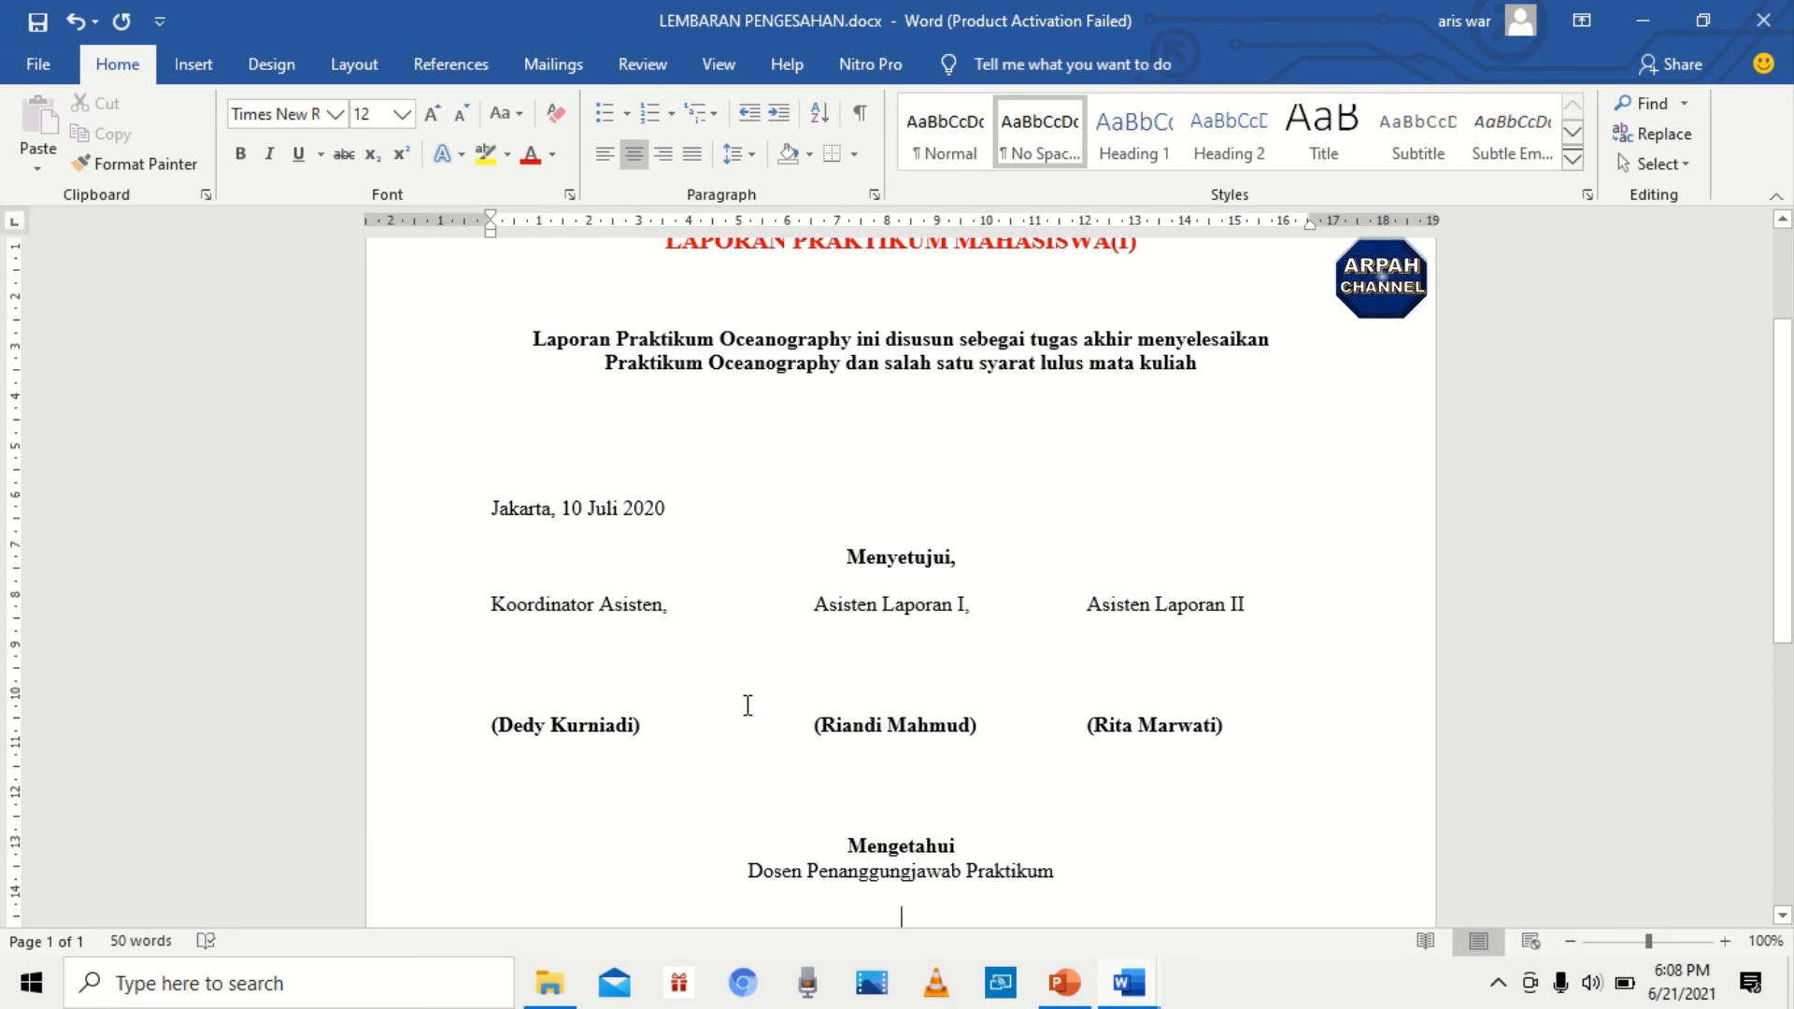
{"action": "scroll", "coordinate": [747, 706], "scroll_direction": "down", "scroll_amount": 1}
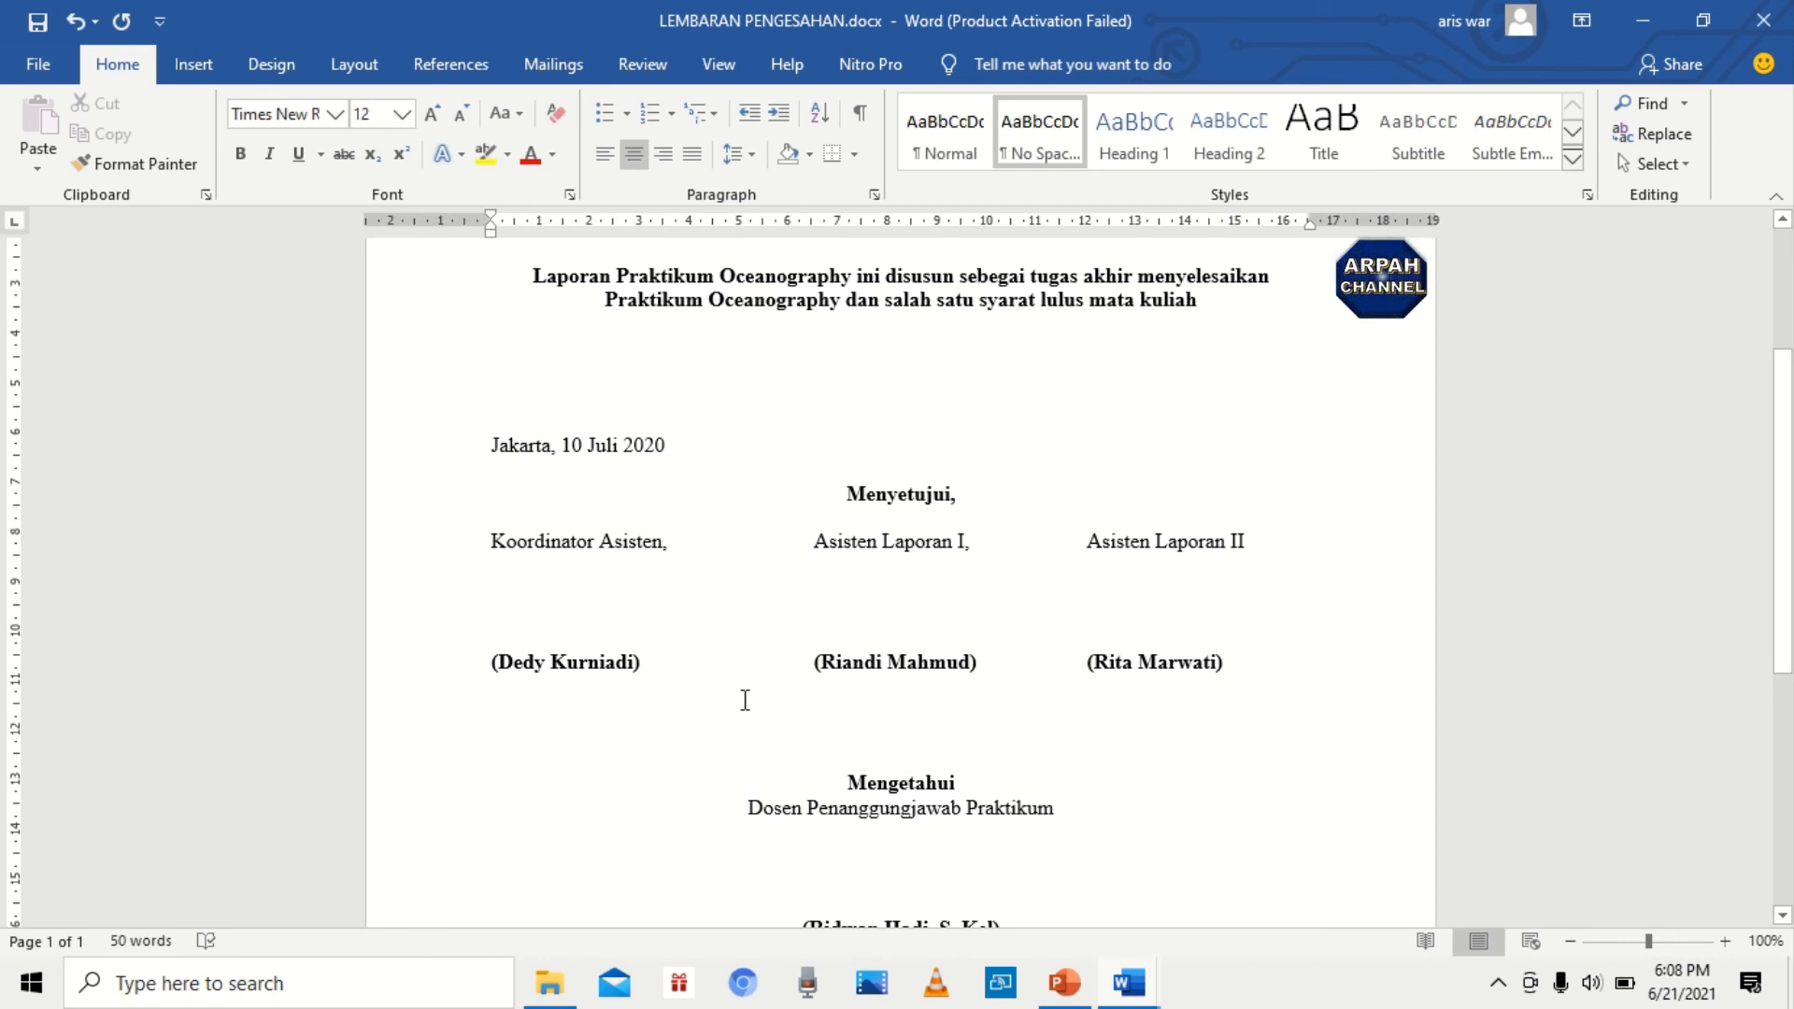
{"action": "scroll", "coordinate": [744, 700], "scroll_direction": "up", "scroll_amount": 2}
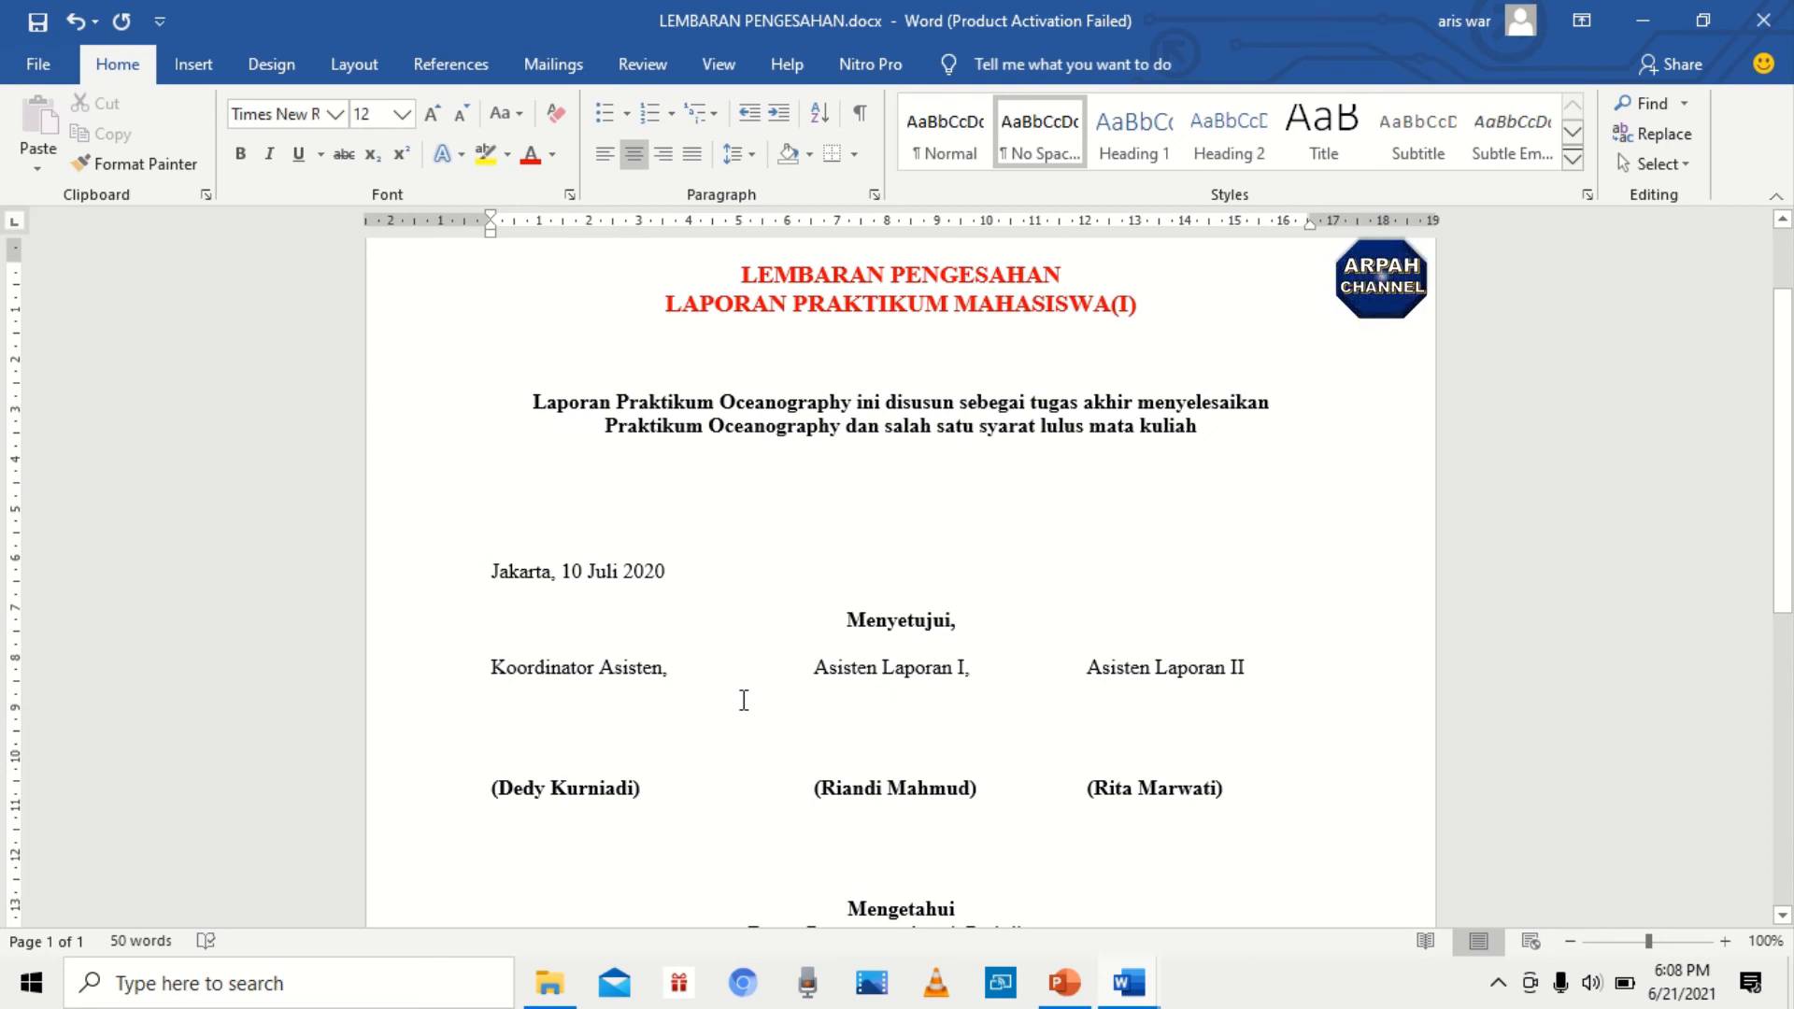
{"action": "scroll", "coordinate": [743, 700], "scroll_direction": "down", "scroll_amount": 3}
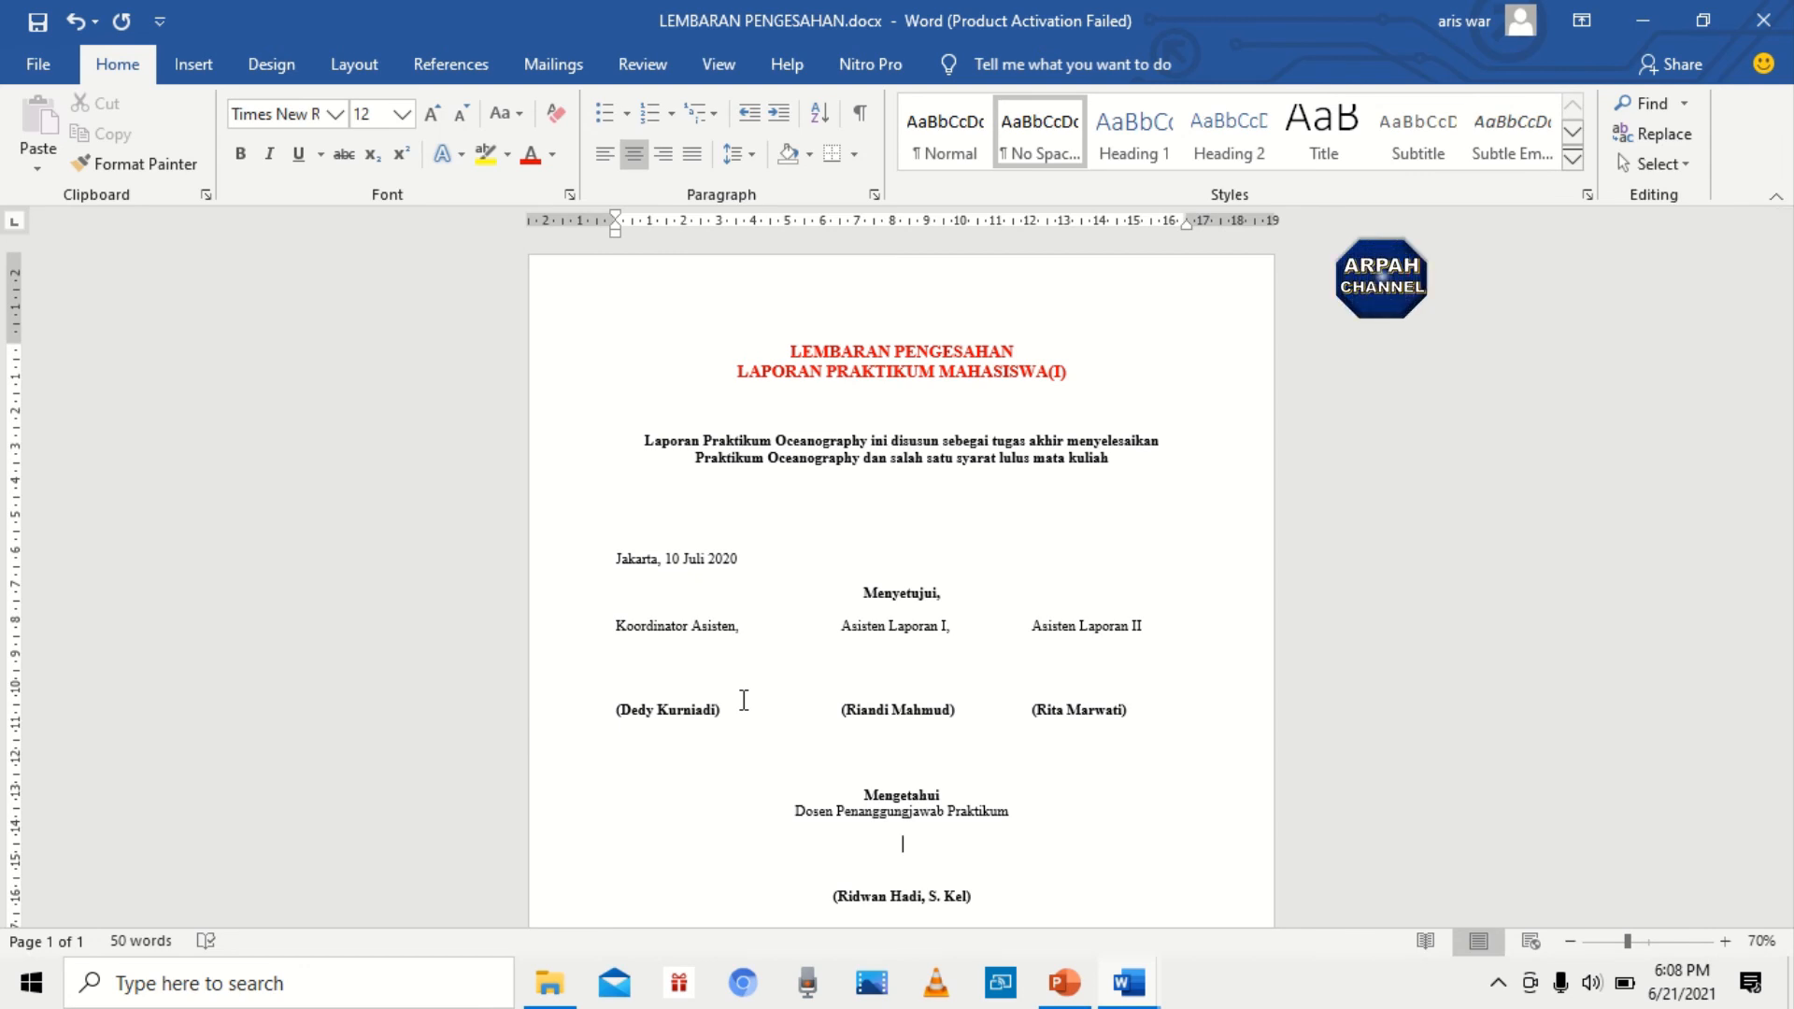
{"action": "scroll", "coordinate": [744, 700], "scroll_direction": "up", "scroll_amount": 2}
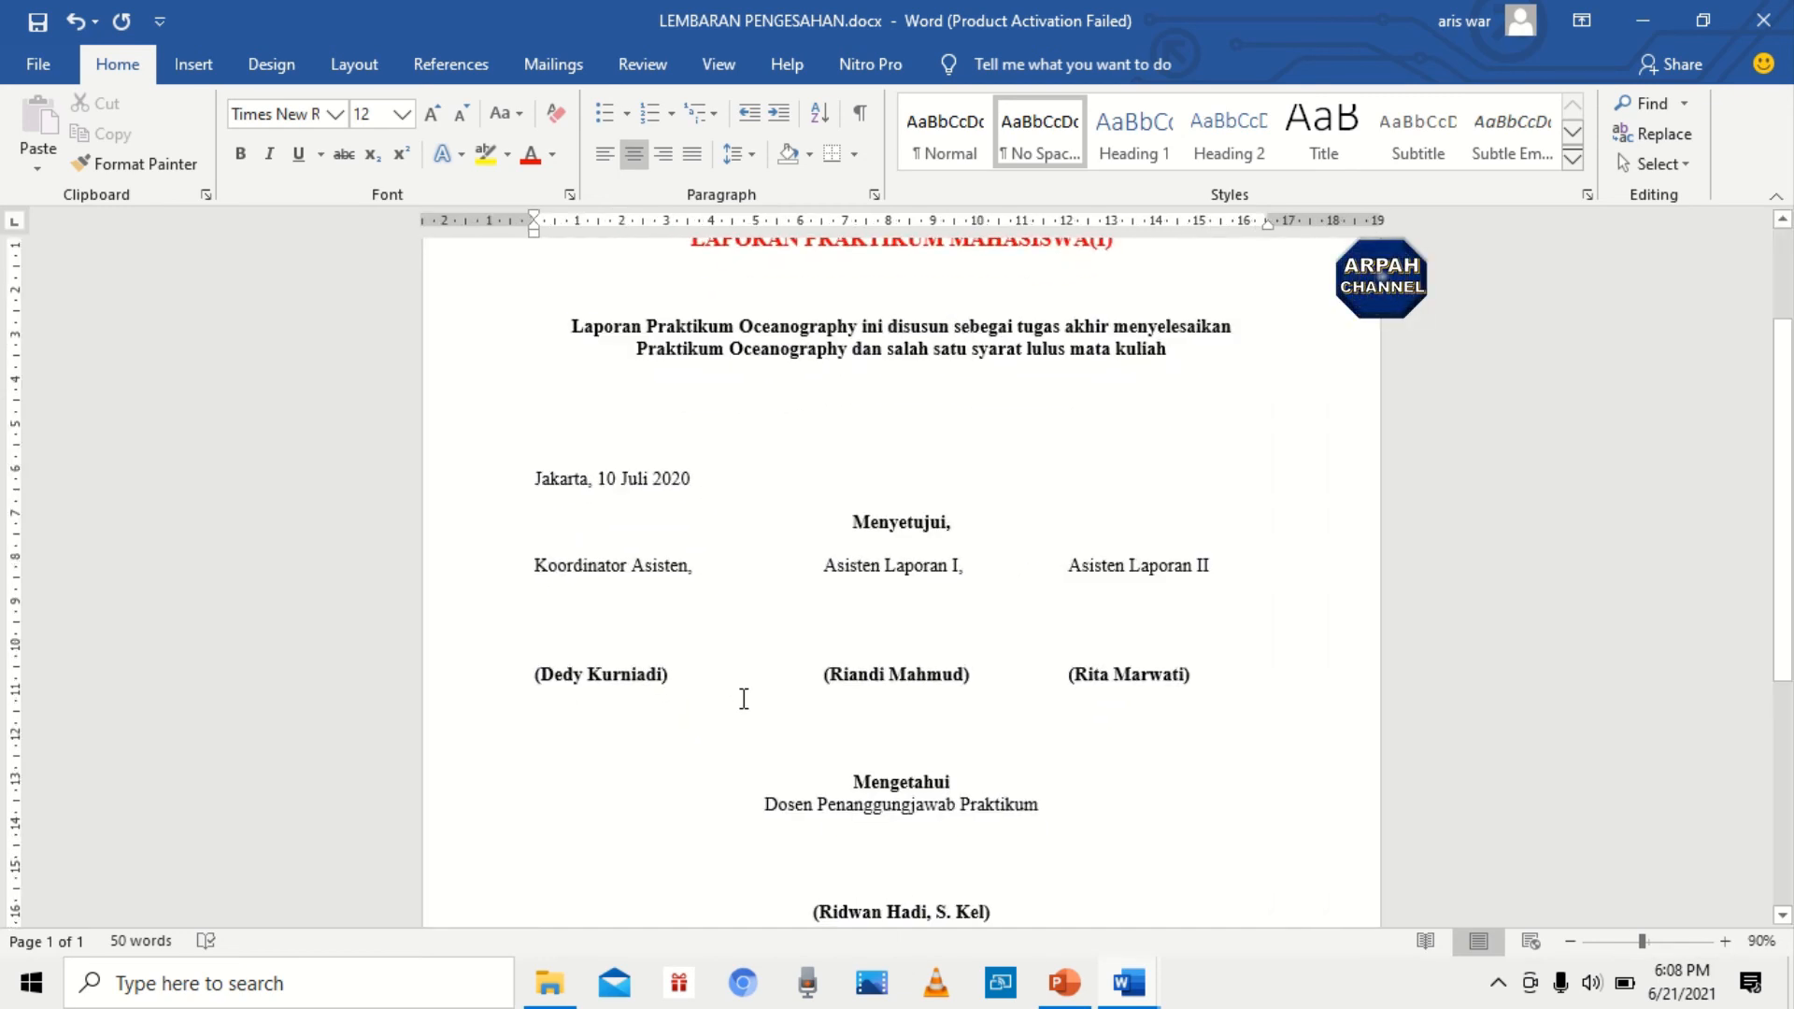
{"action": "scroll", "coordinate": [743, 699], "scroll_direction": "up", "scroll_amount": 3}
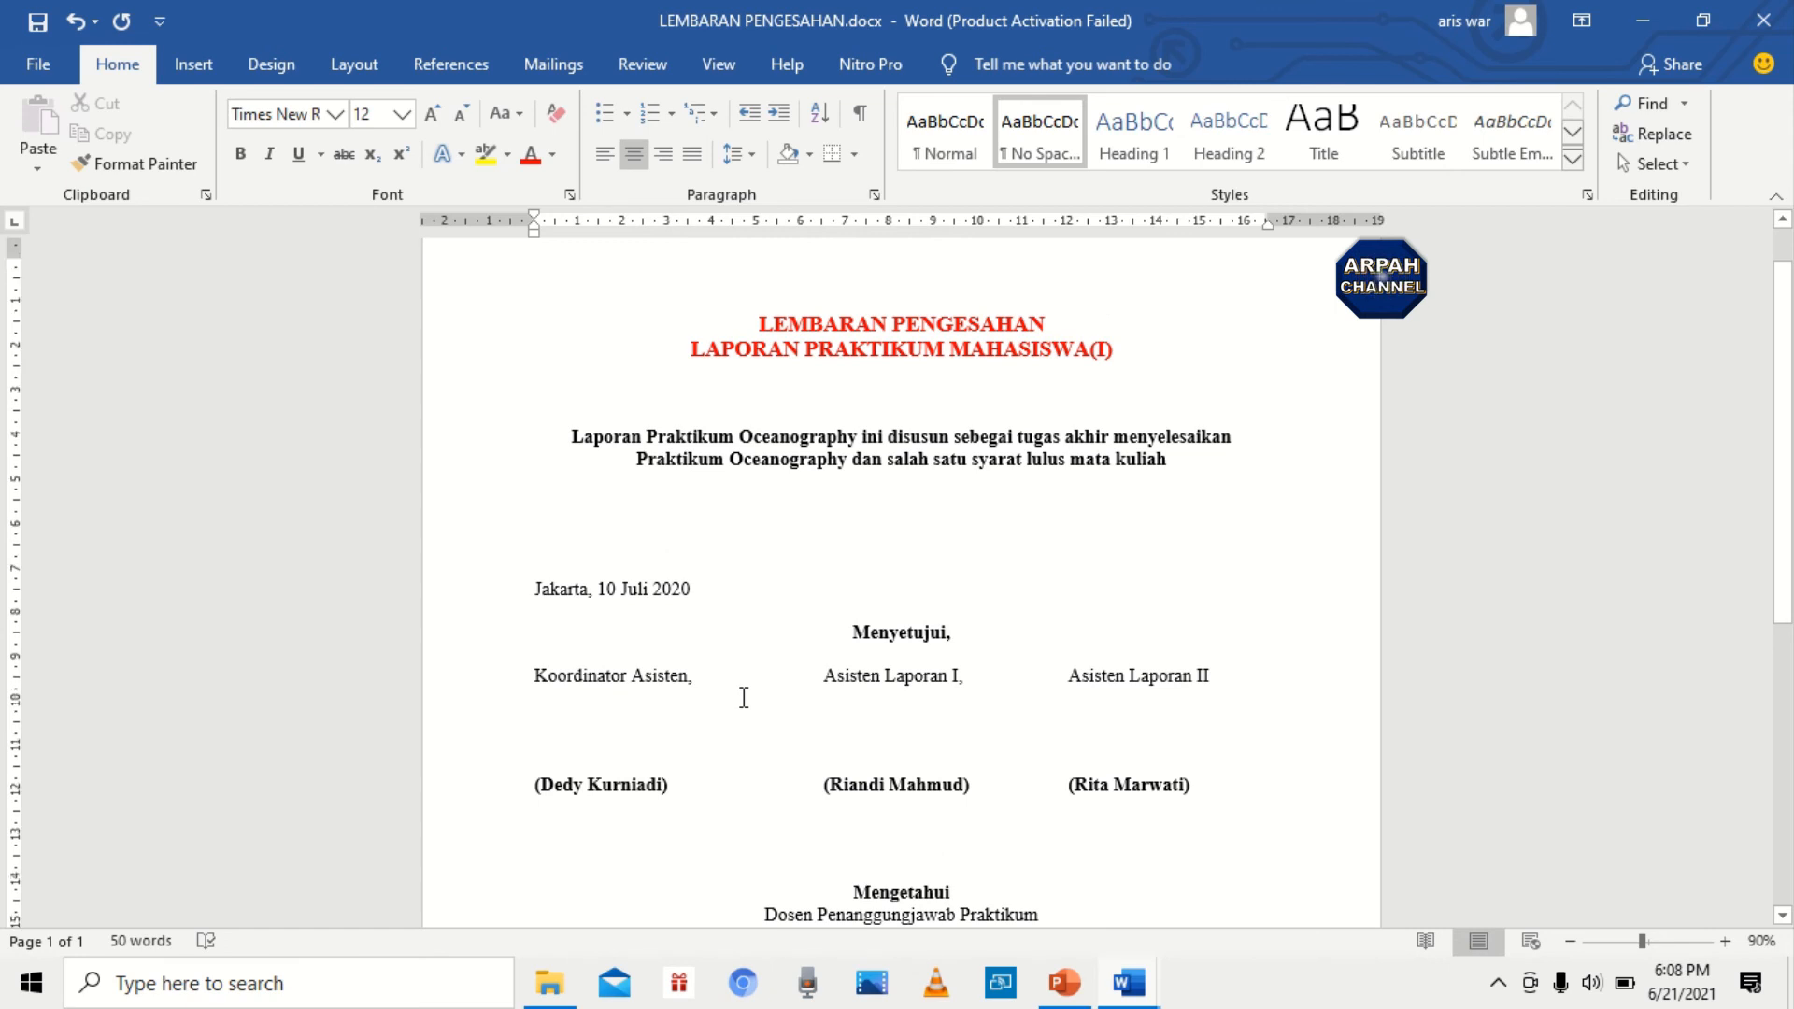
{"action": "scroll", "coordinate": [744, 699], "scroll_direction": "down", "scroll_amount": 6}
{"action": "scroll", "coordinate": [744, 699], "scroll_direction": "up", "scroll_amount": 4}
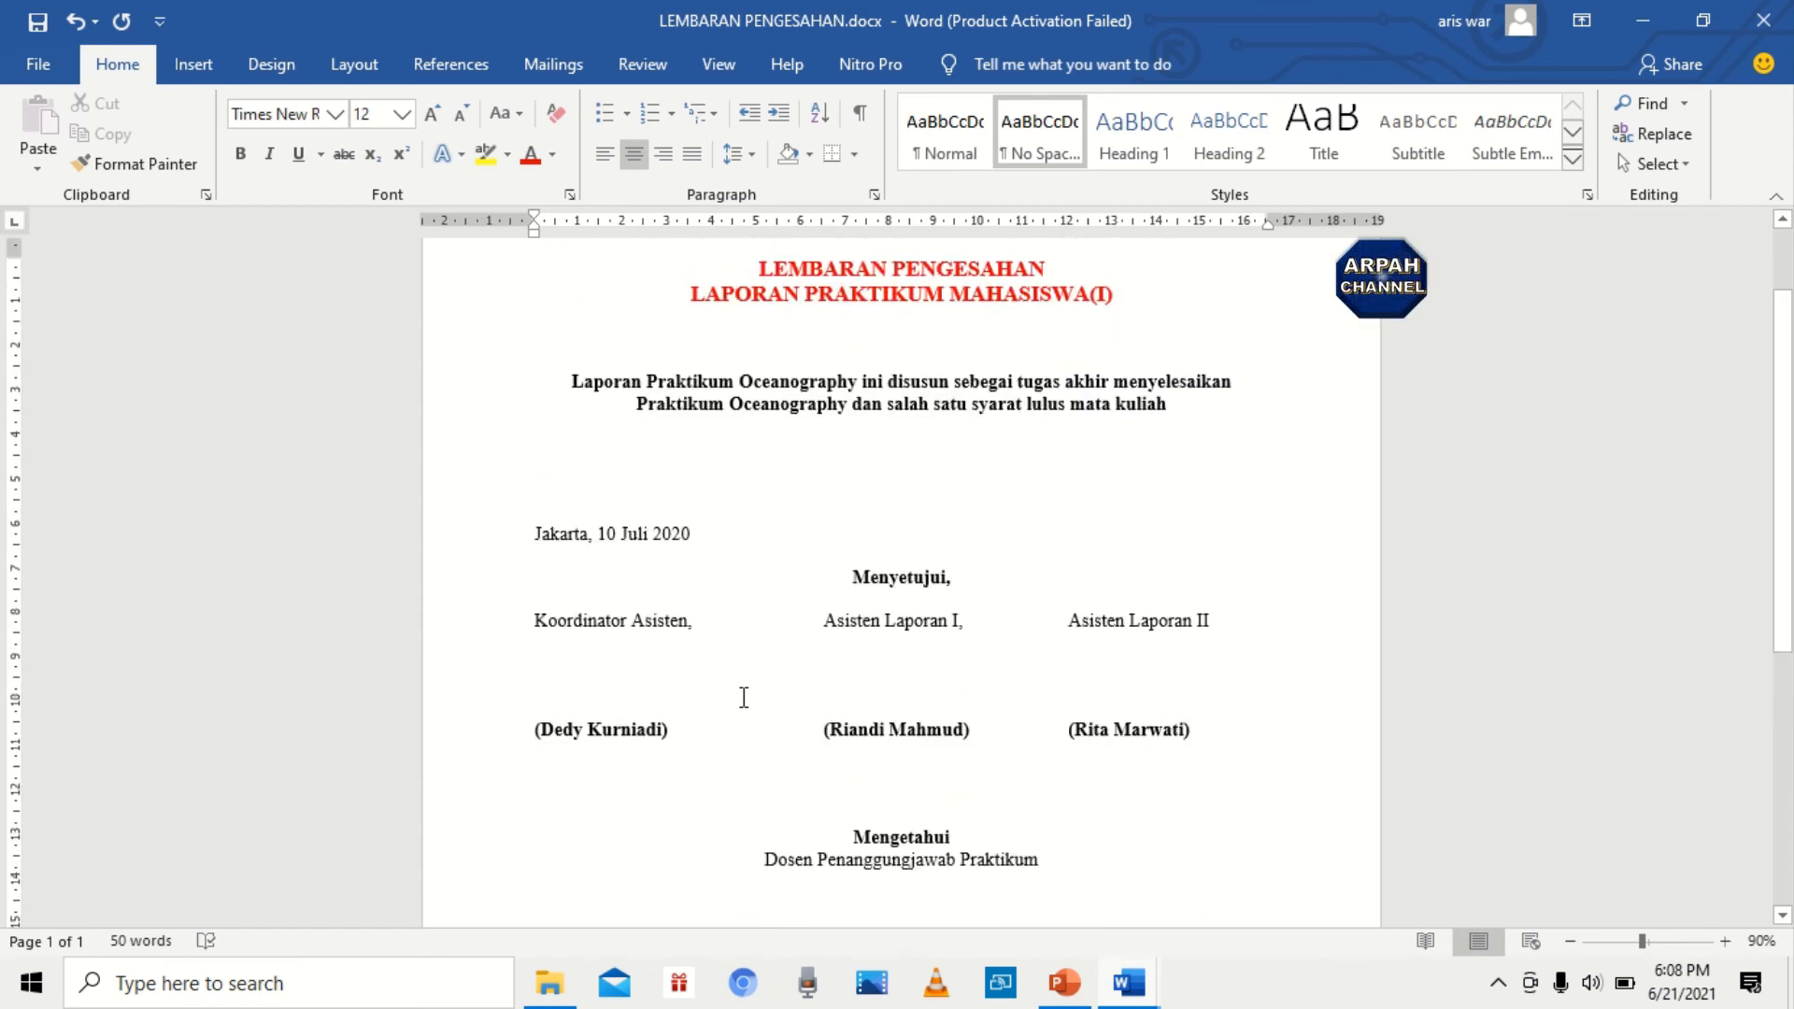
{"action": "scroll", "coordinate": [743, 699], "scroll_direction": "up", "scroll_amount": 2}
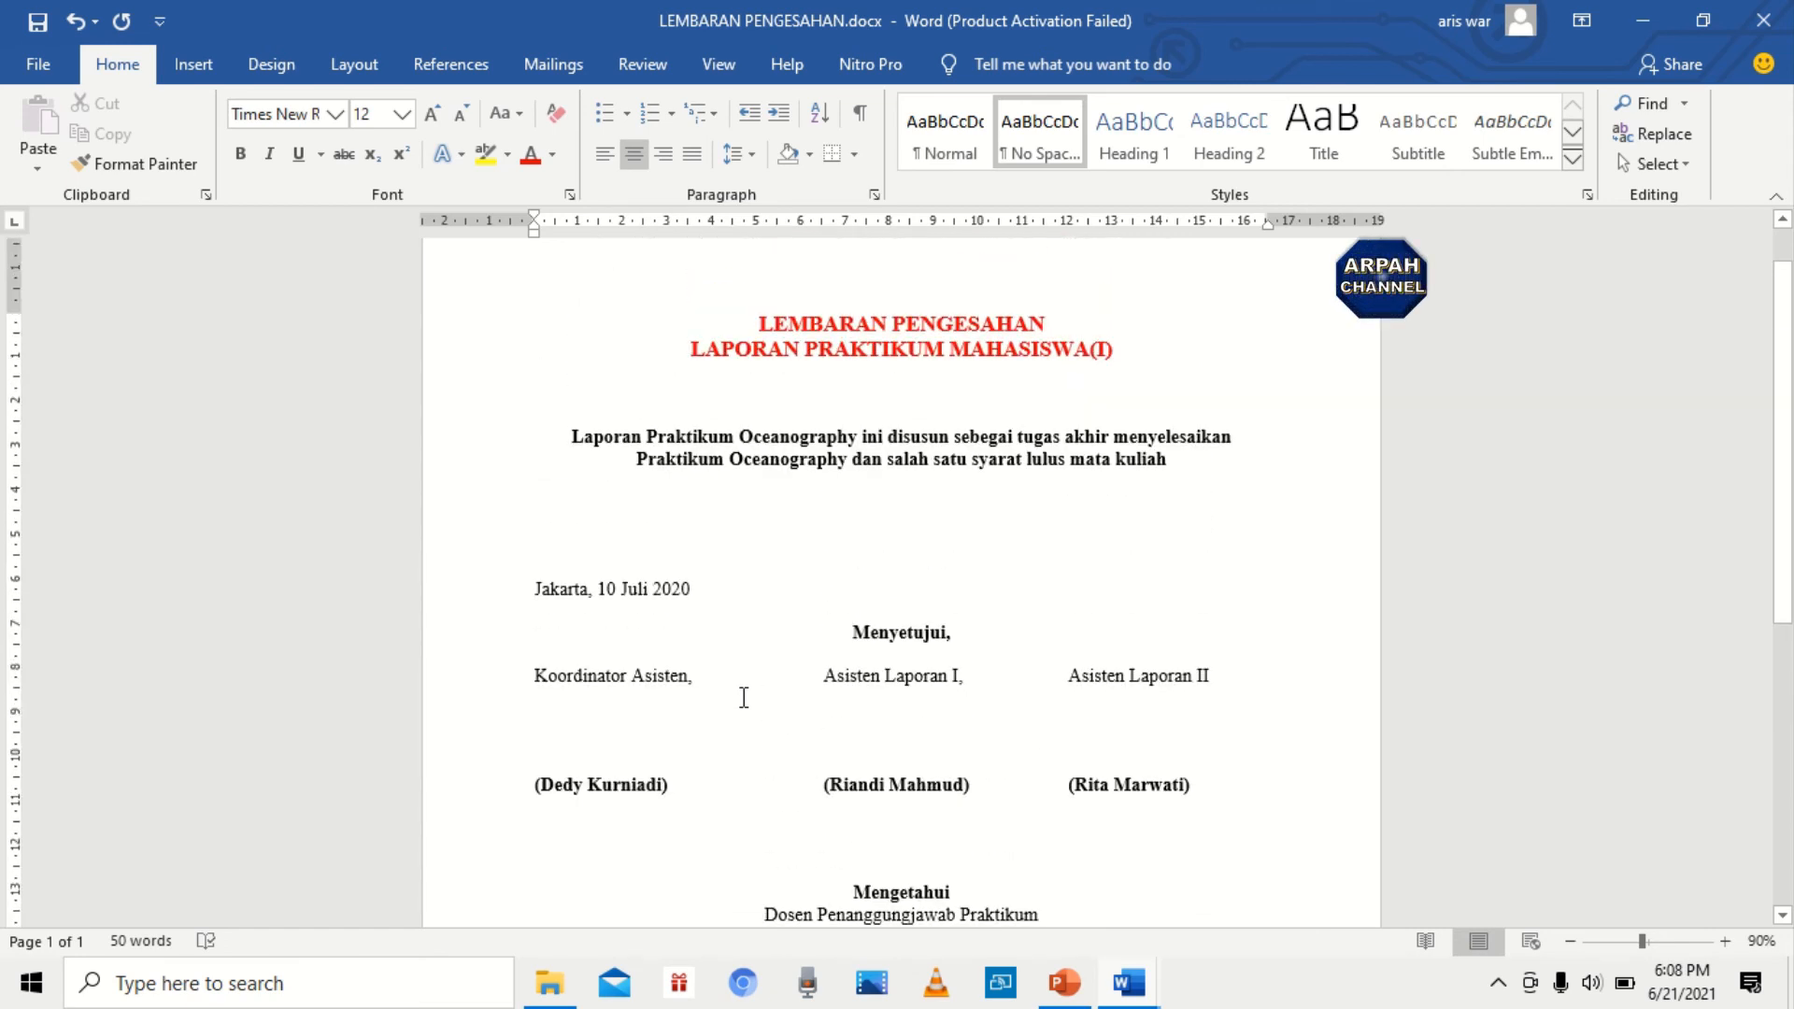